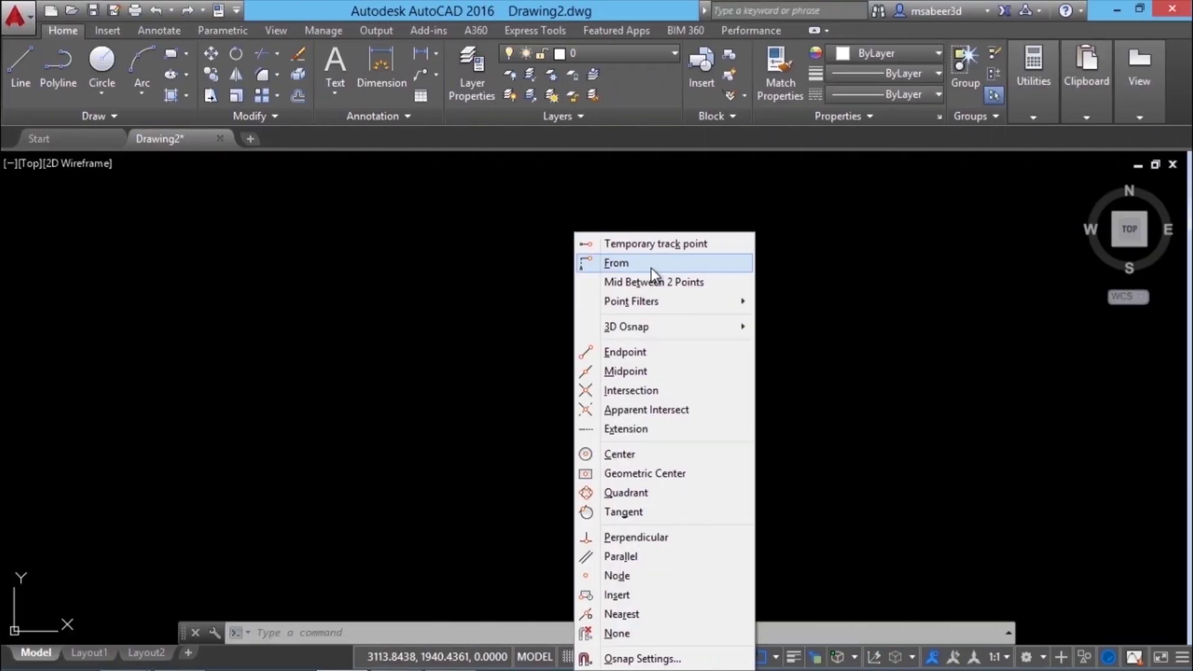
- Draw a horizontal line 100 units long in the empty drawing
{"action": "left_click", "coordinate": [694, 473]}
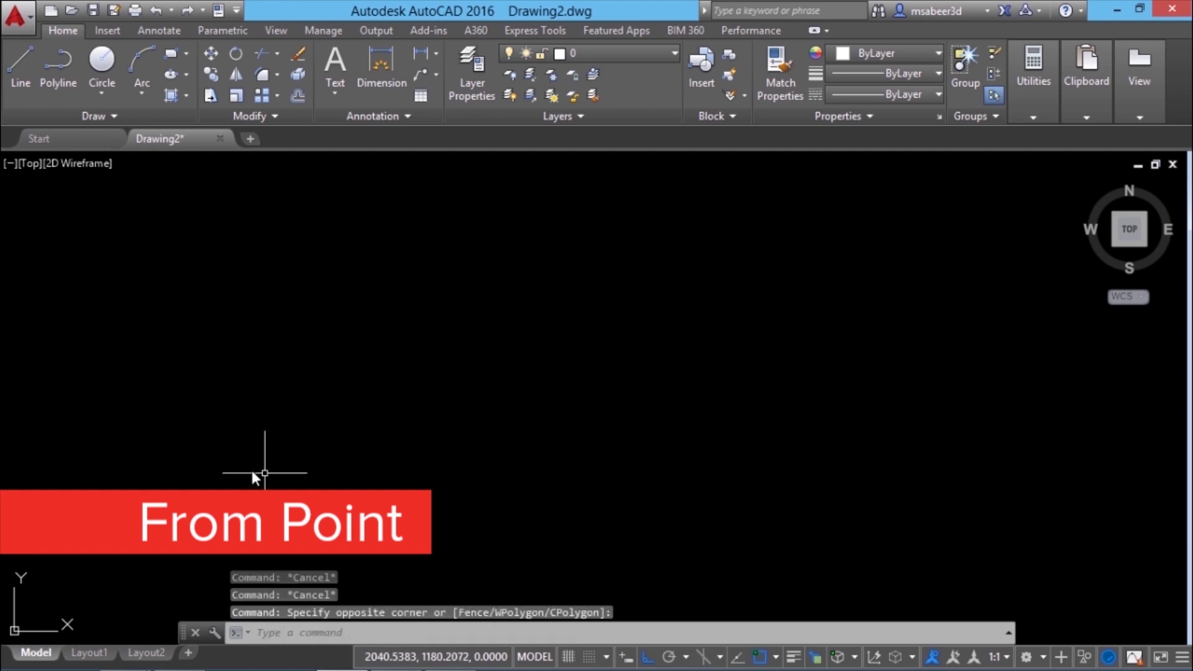
{"action": "left_click", "coordinate": [21, 78]}
{"action": "left_click", "coordinate": [209, 437]}
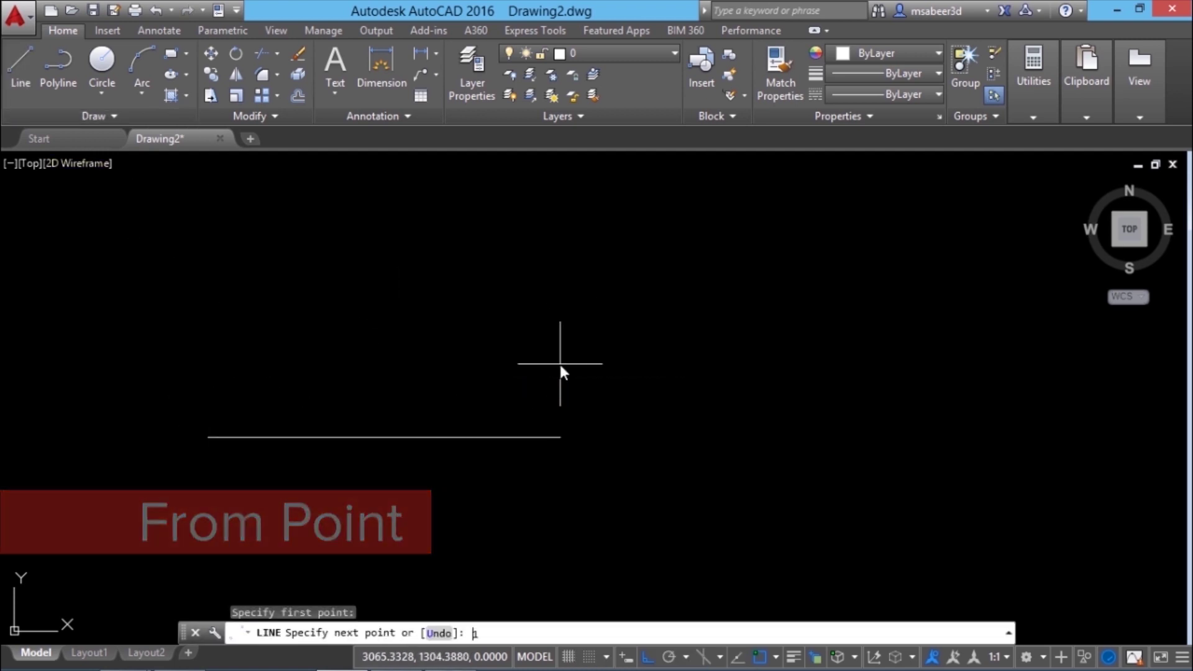
{"action": "type", "text": "100"}
{"action": "key", "text": "Return"}
{"action": "key", "text": "Return"}
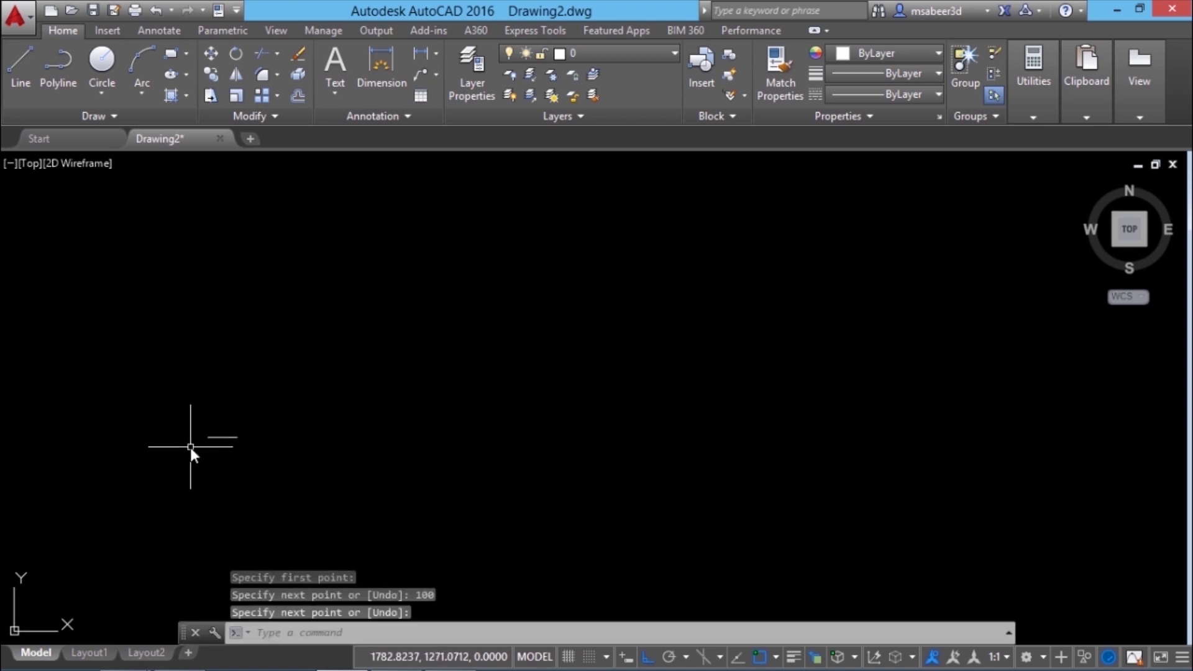
{"action": "scroll", "coordinate": [252, 419], "scroll_direction": "up", "scroll_amount": 10}
{"action": "middle_click_drag", "start_coordinate": [393, 383], "coordinate": [463, 444]}
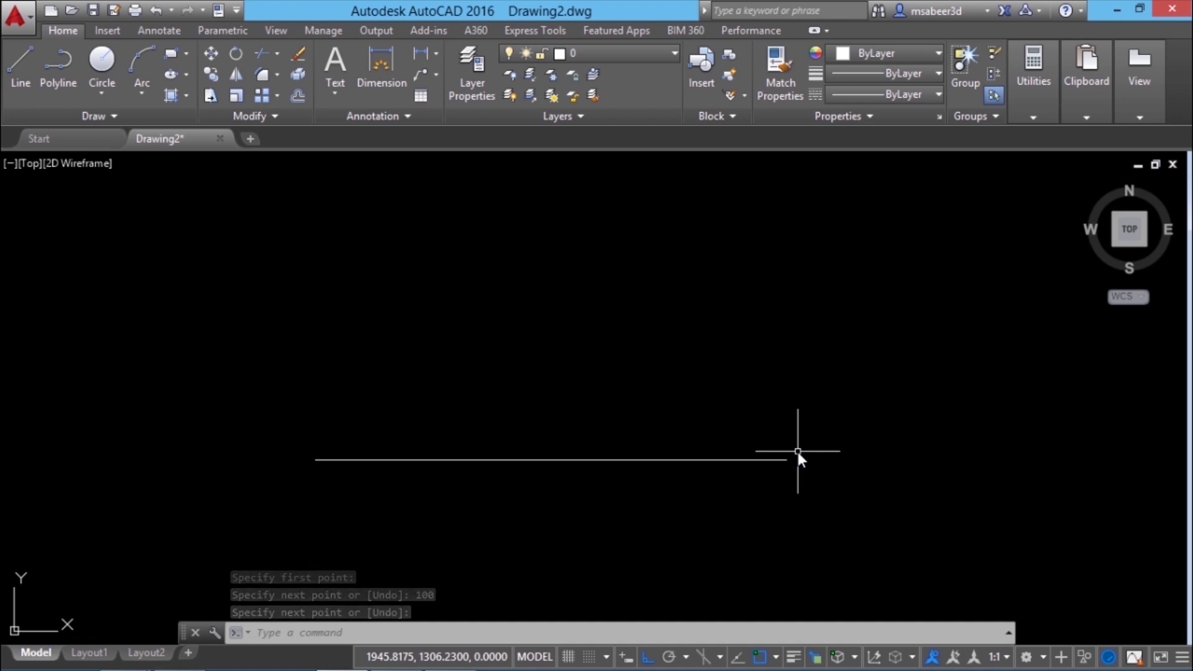
{"action": "key", "text": "space"}
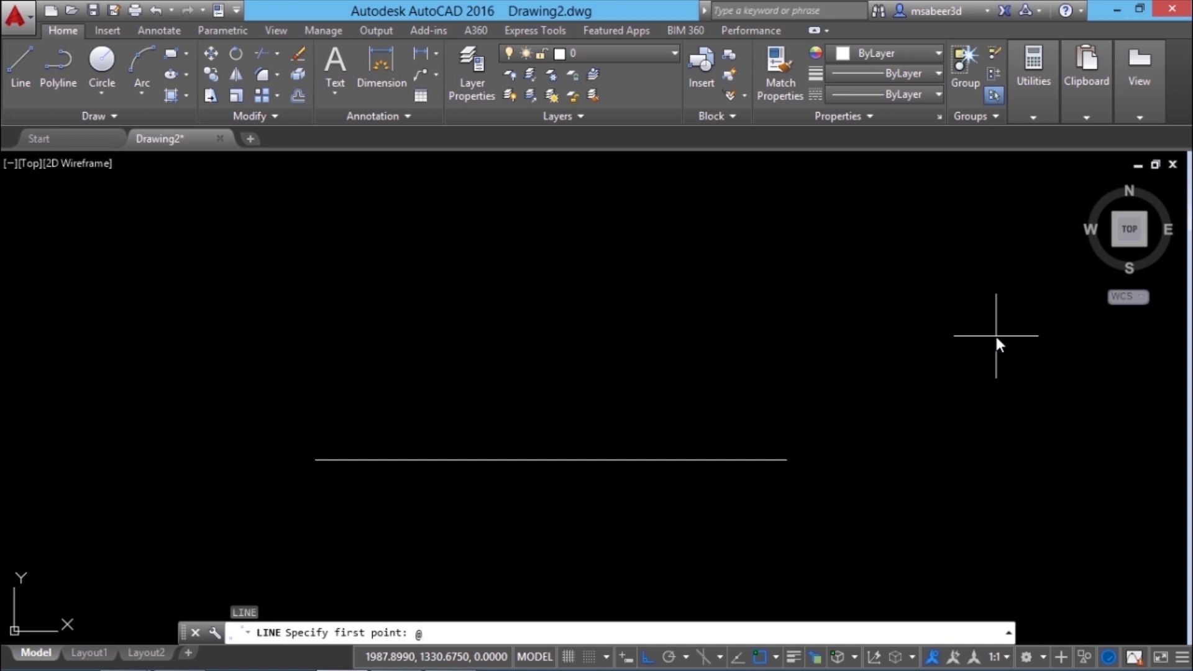
{"action": "key", "text": "Return"}
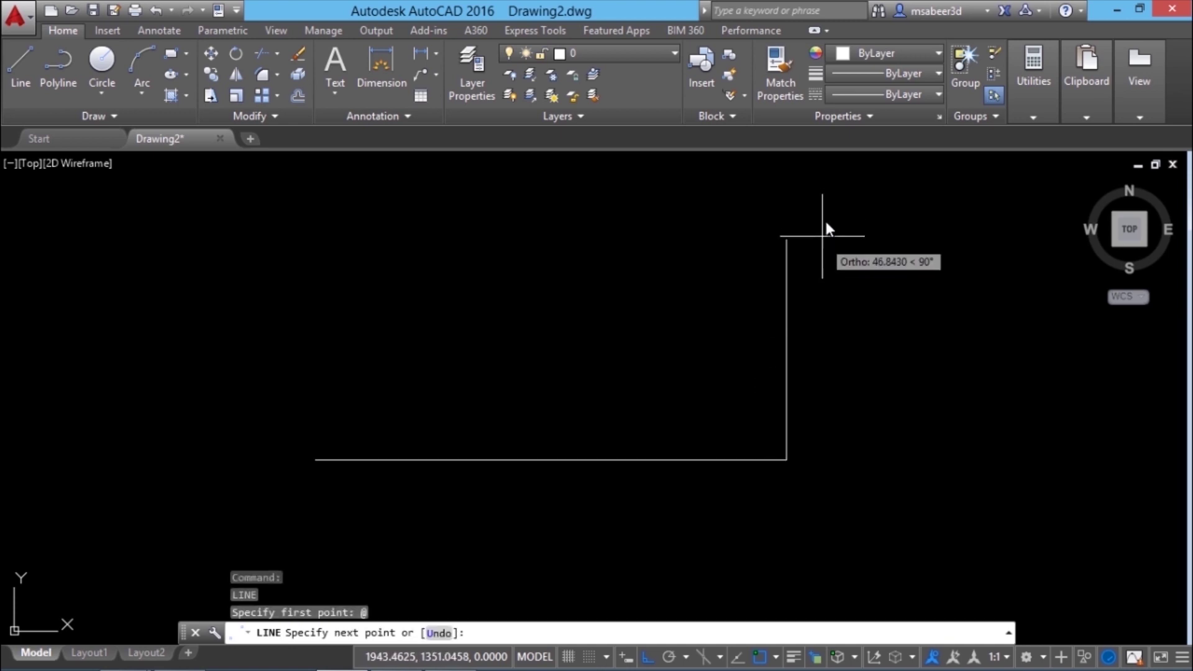
{"action": "key", "text": "Return"}
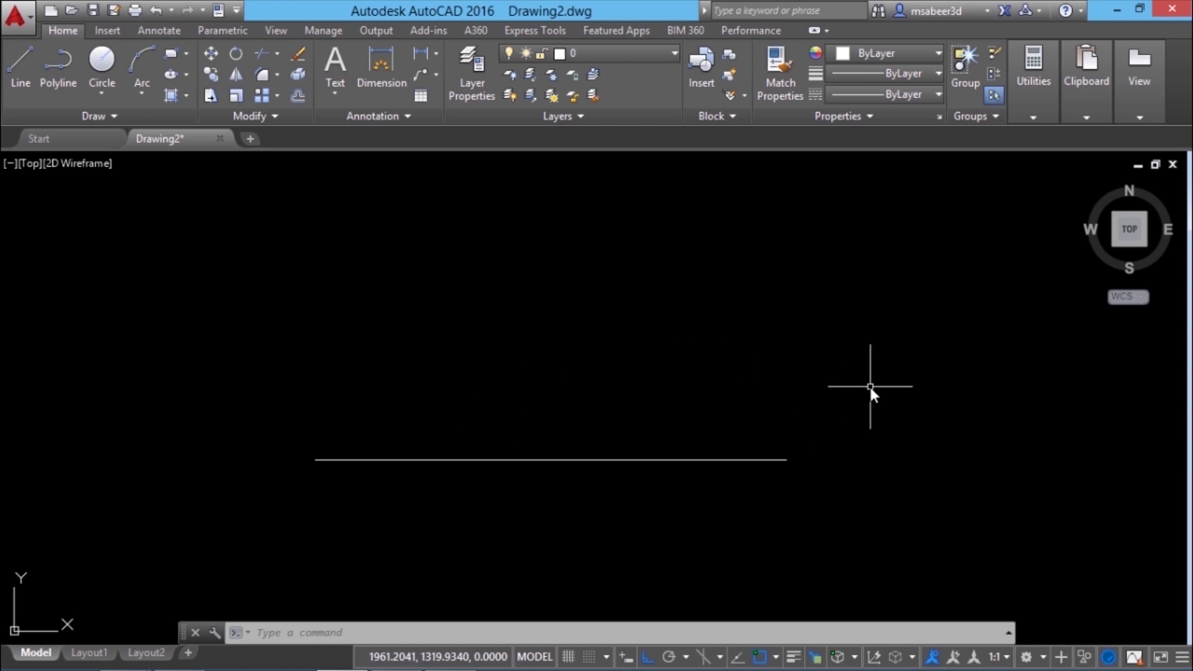
{"action": "key", "text": "Return"}
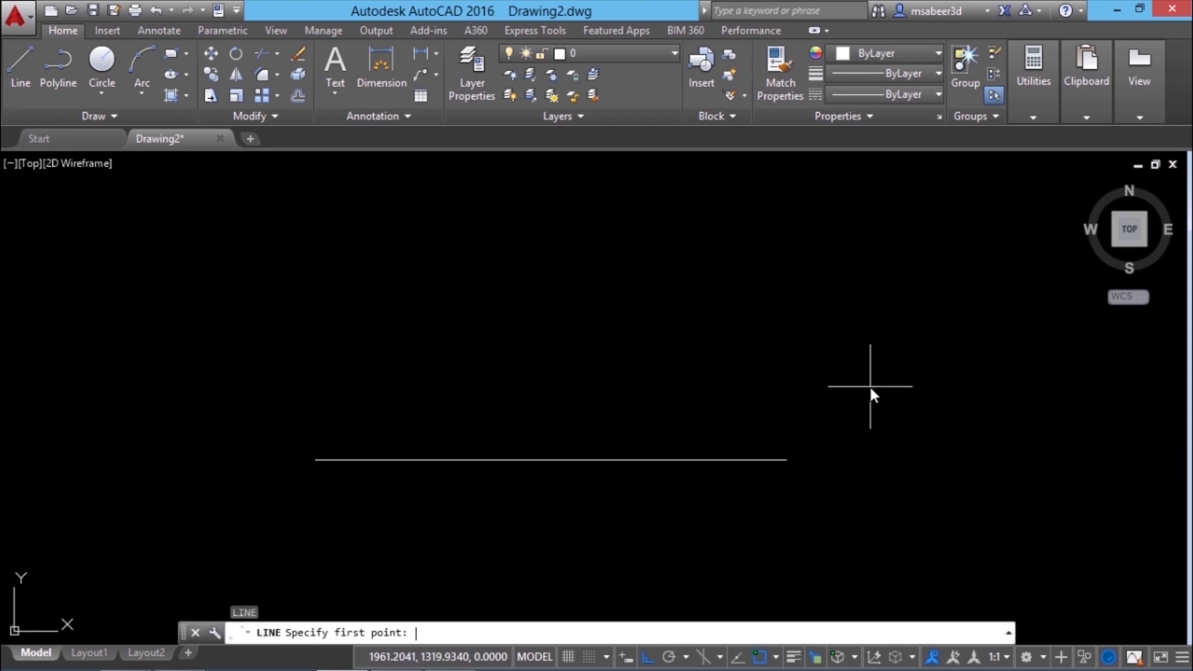
{"action": "type", "text": "@25<180"}
{"action": "key", "text": "Return"}
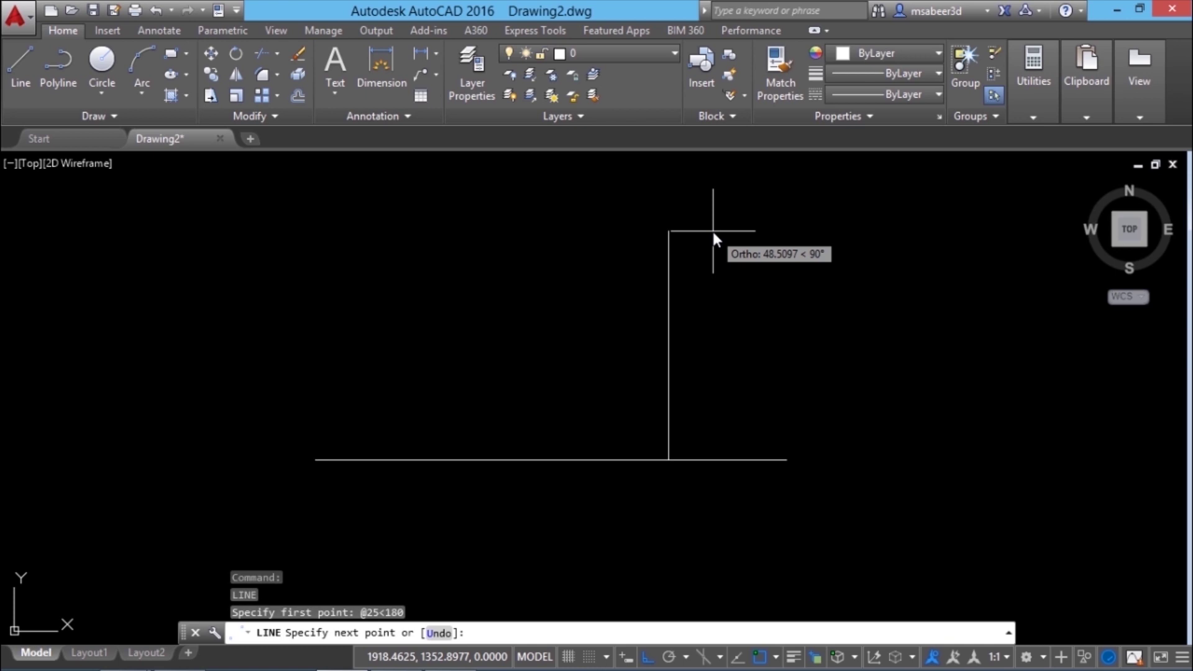
{"action": "left_click", "coordinate": [713, 231]}
{"action": "key", "text": "Return"}
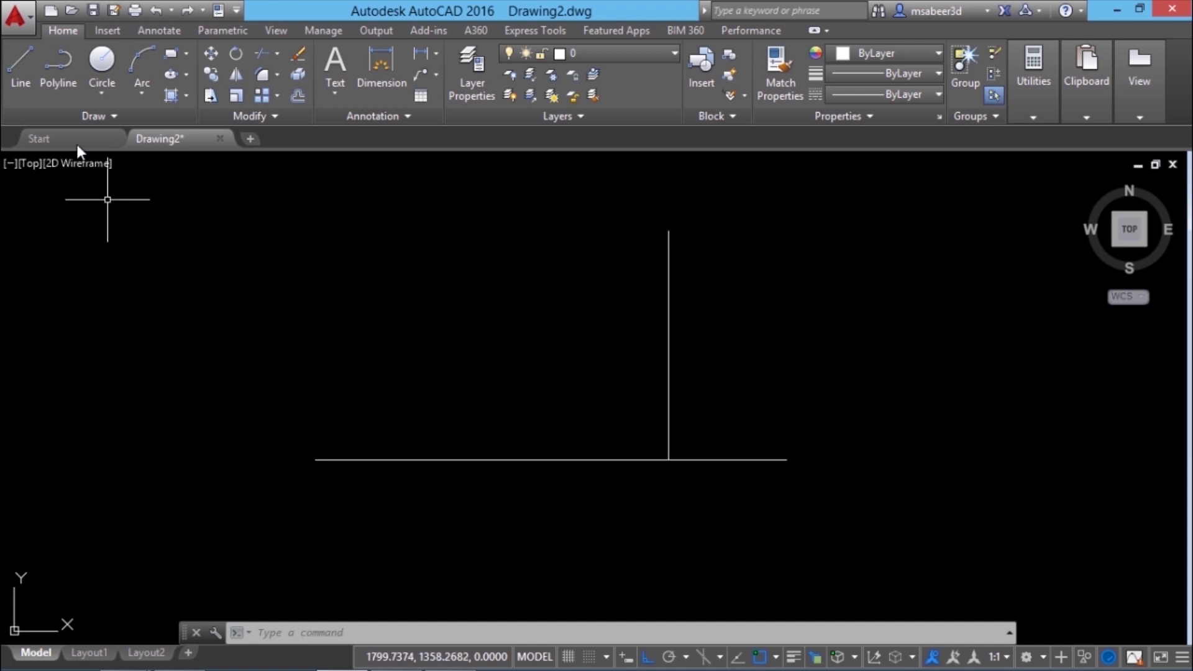
{"action": "left_click", "coordinate": [18, 75]}
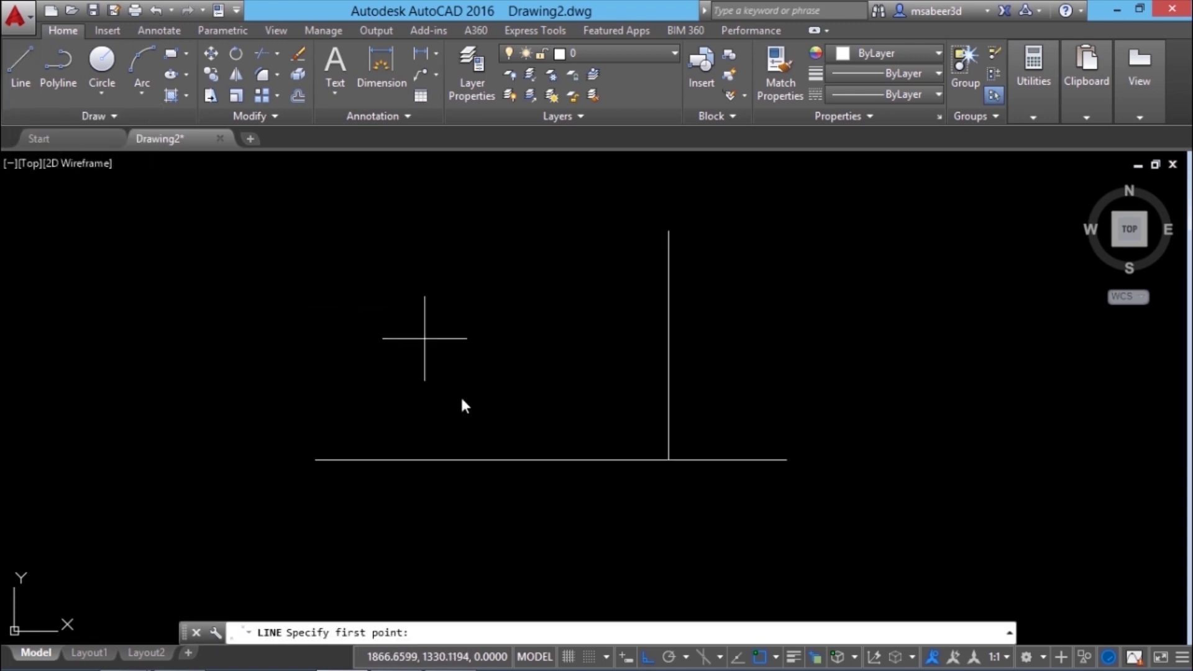
{"action": "right_click", "coordinate": [383, 238], "text": "shift"}
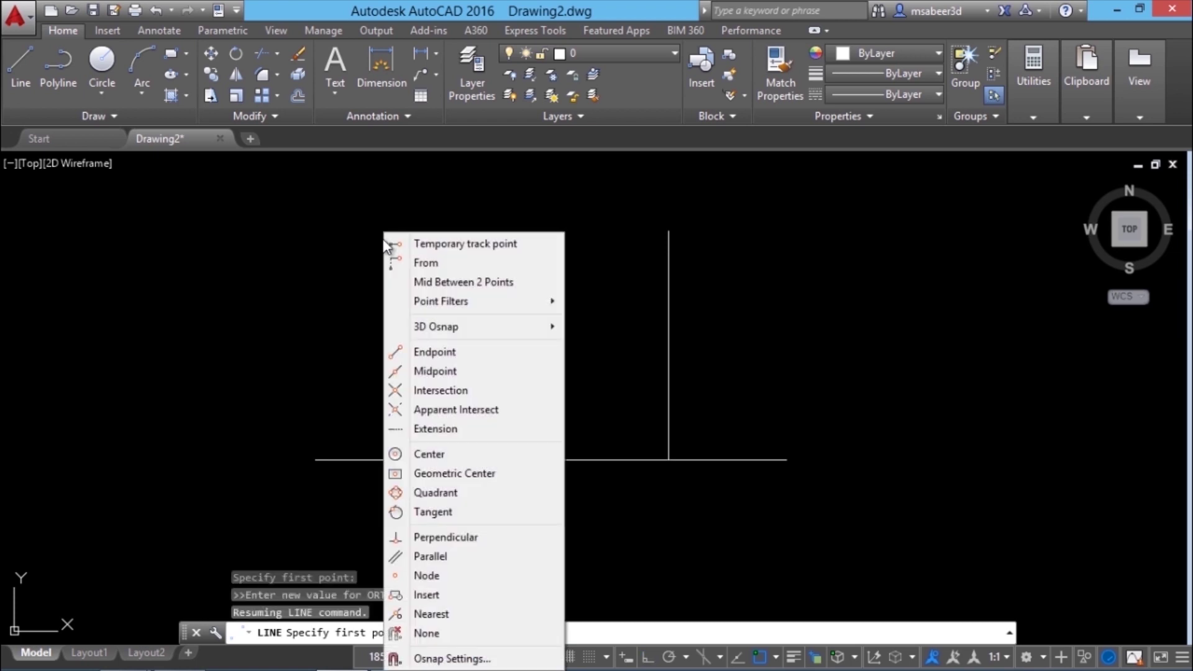
{"action": "left_click", "coordinate": [443, 264]}
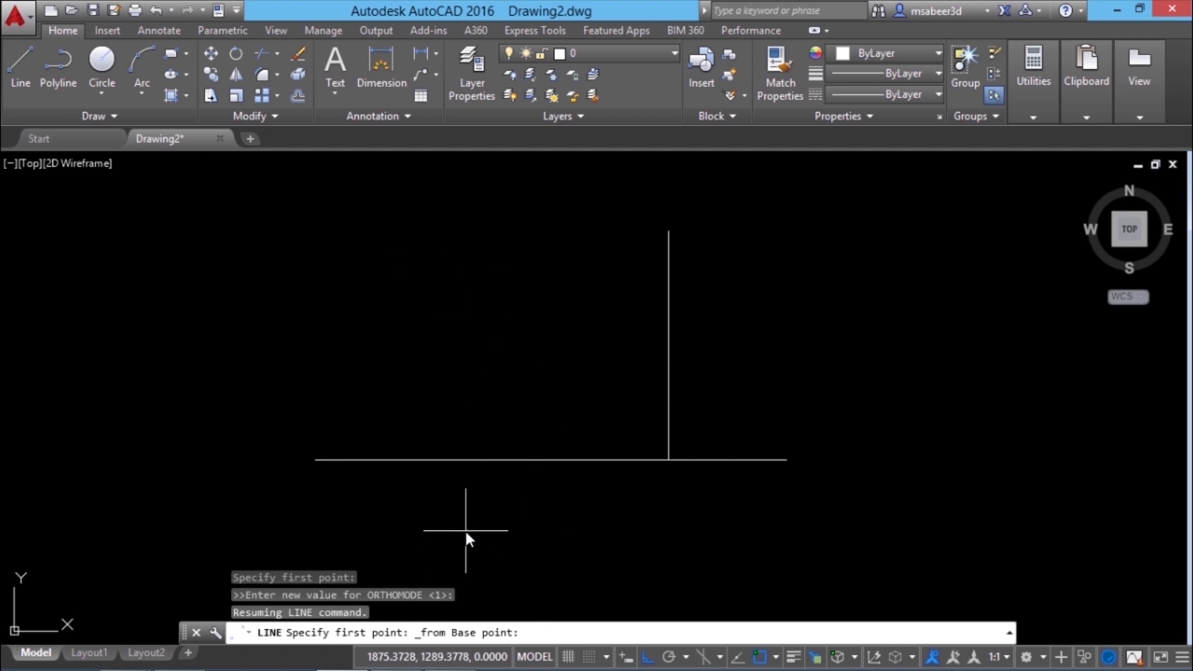
{"action": "left_click", "coordinate": [322, 461]}
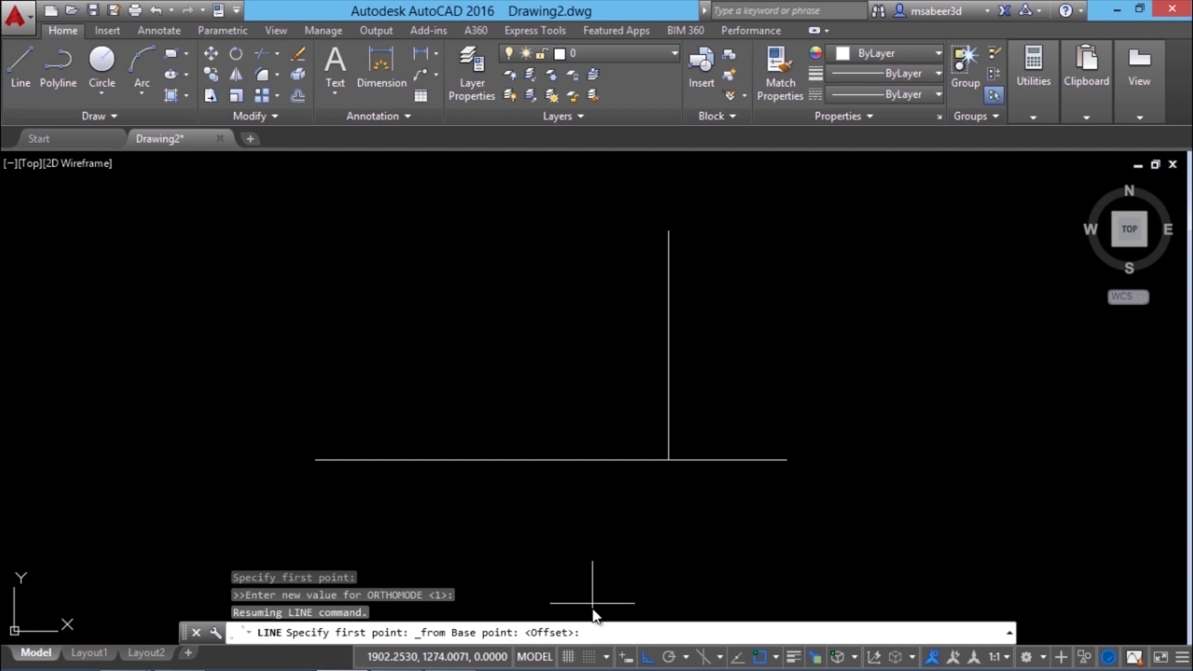
{"action": "type", "text": "@30"}
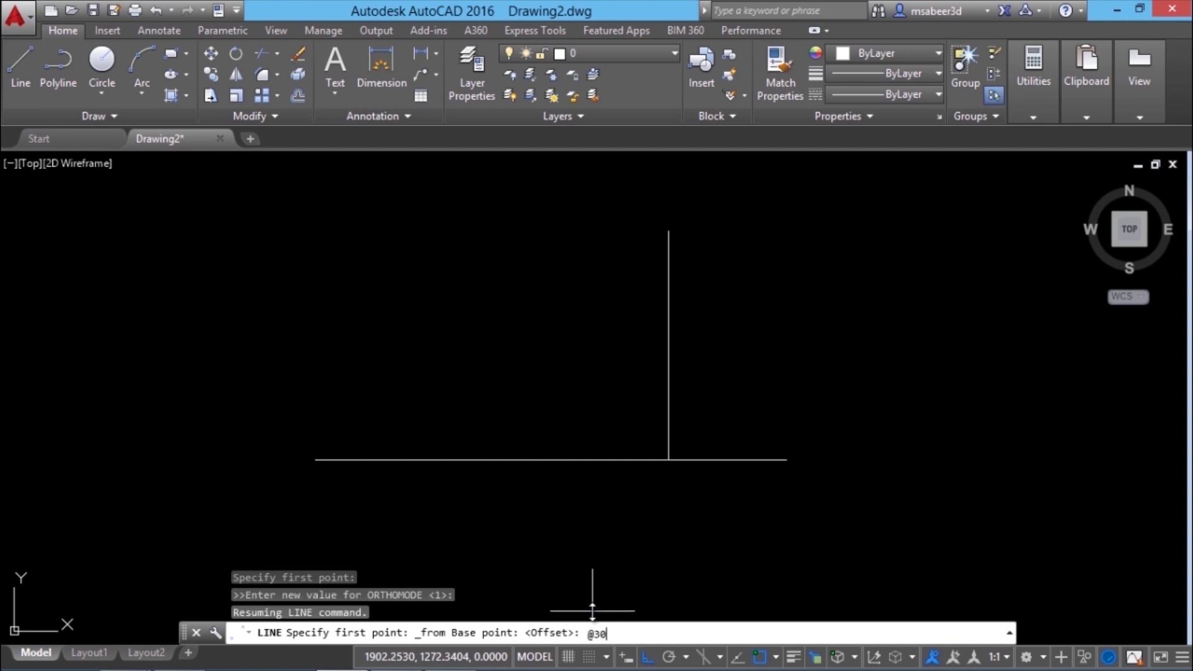
{"action": "type", "text": "<0"}
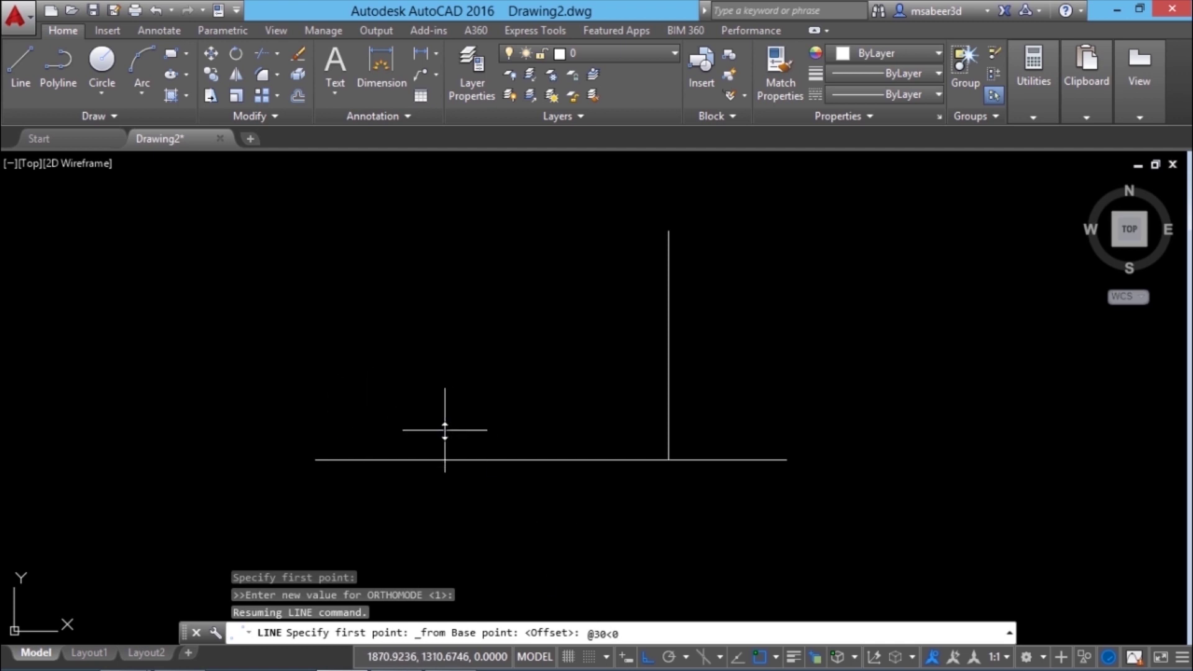
{"action": "key", "text": "Return"}
{"action": "left_click", "coordinate": [472, 235]}
{"action": "key", "text": "Return"}
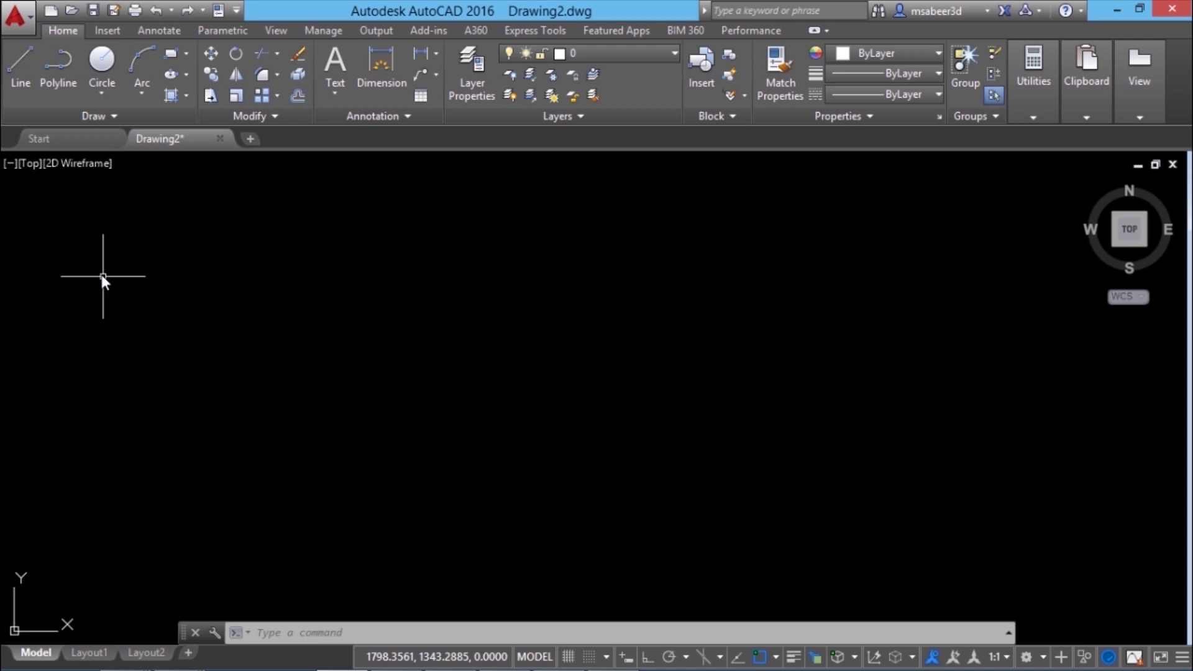
- Draw a horizontal line 120 units long with Ortho on
{"action": "left_click", "coordinate": [14, 73]}
{"action": "left_click", "coordinate": [344, 384]}
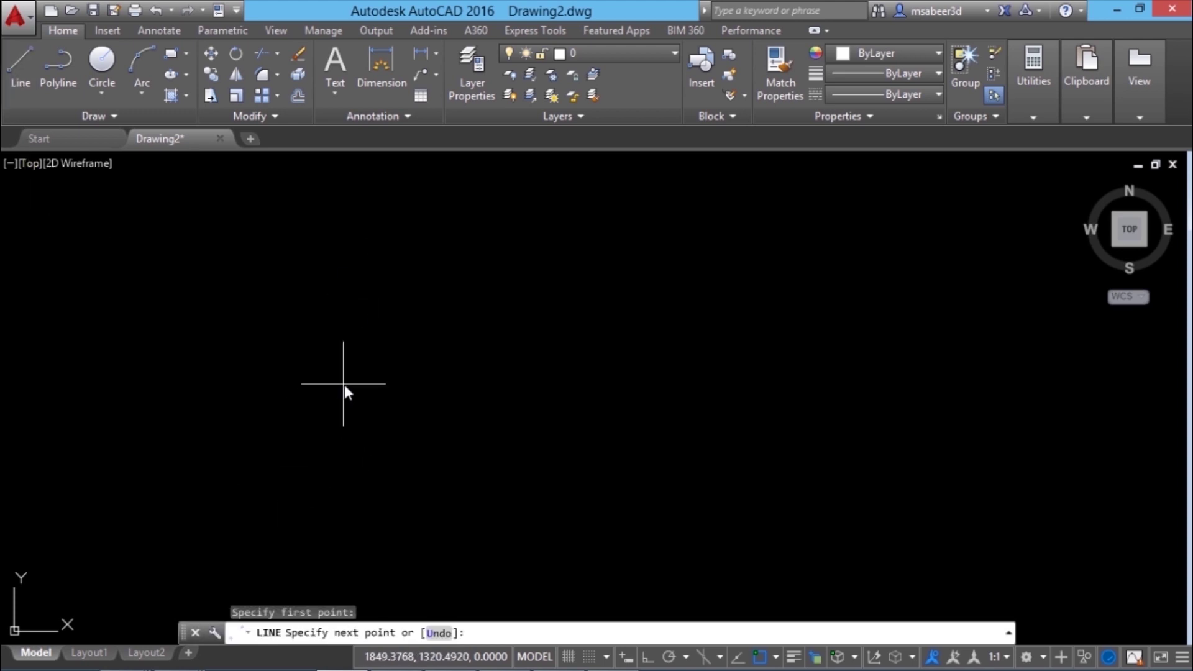
{"action": "left_click", "coordinate": [648, 656]}
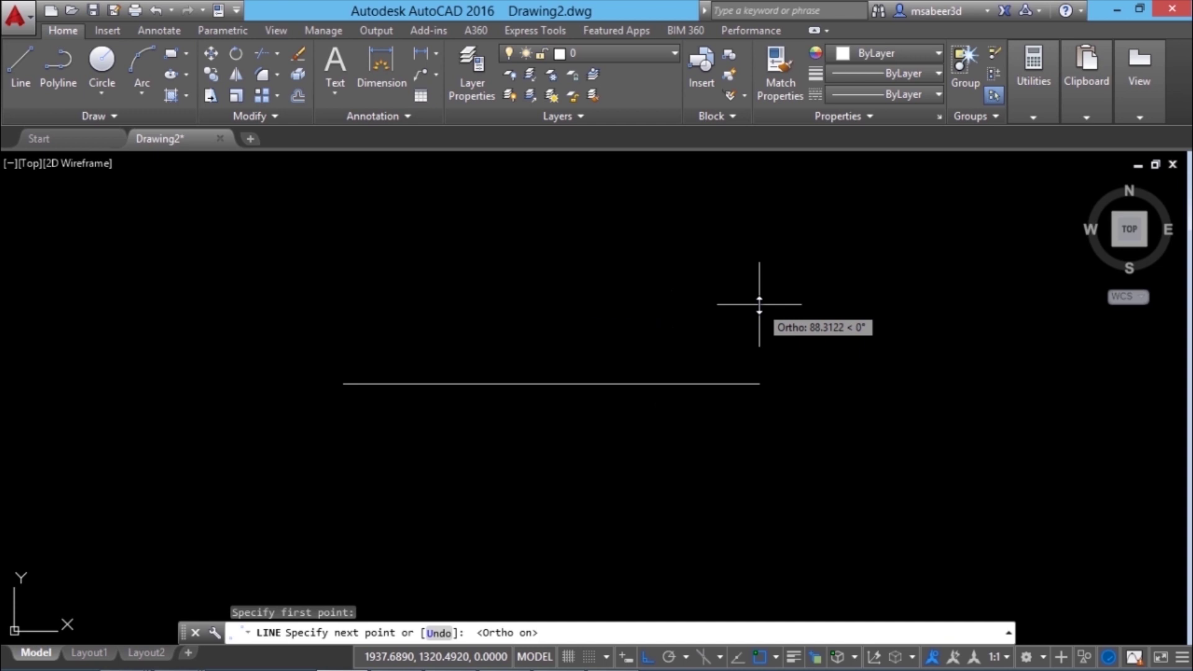
{"action": "type", "text": "120"}
{"action": "key", "text": "Return"}
{"action": "key", "text": "Return"}
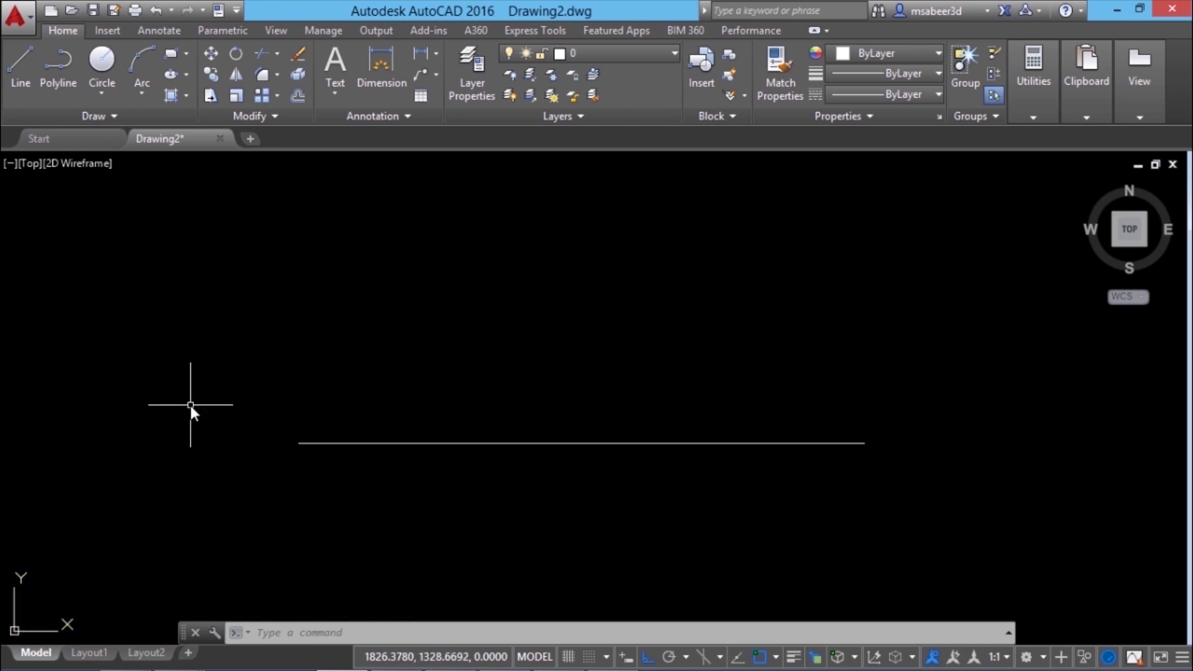
- Move the UCS origin to the left endpoint of the horizontal line with Ortho off
{"action": "left_click", "coordinate": [39, 632]}
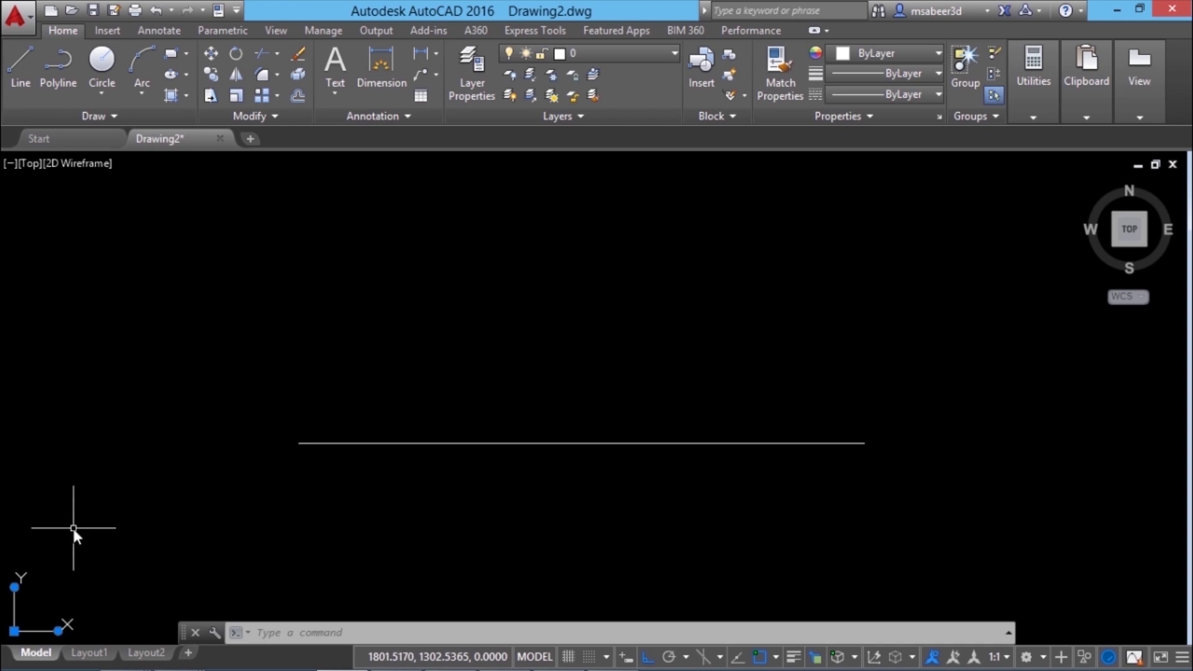
{"action": "left_click", "coordinate": [13, 631]}
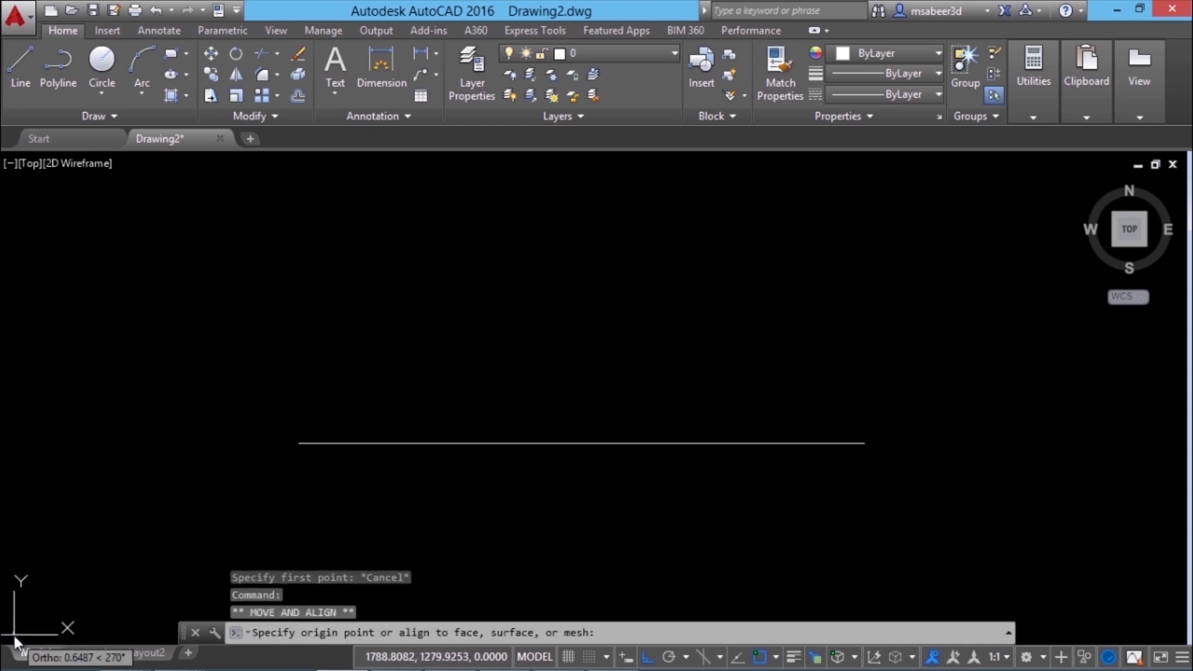
{"action": "key", "text": "F8"}
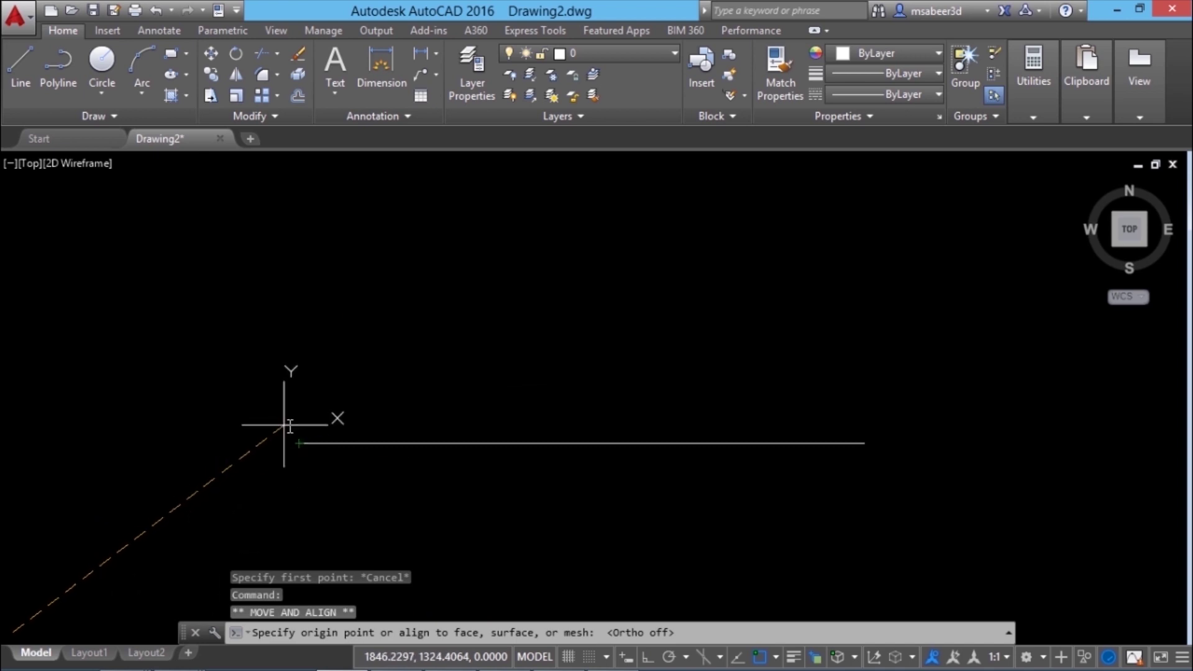
{"action": "left_click", "coordinate": [298, 444]}
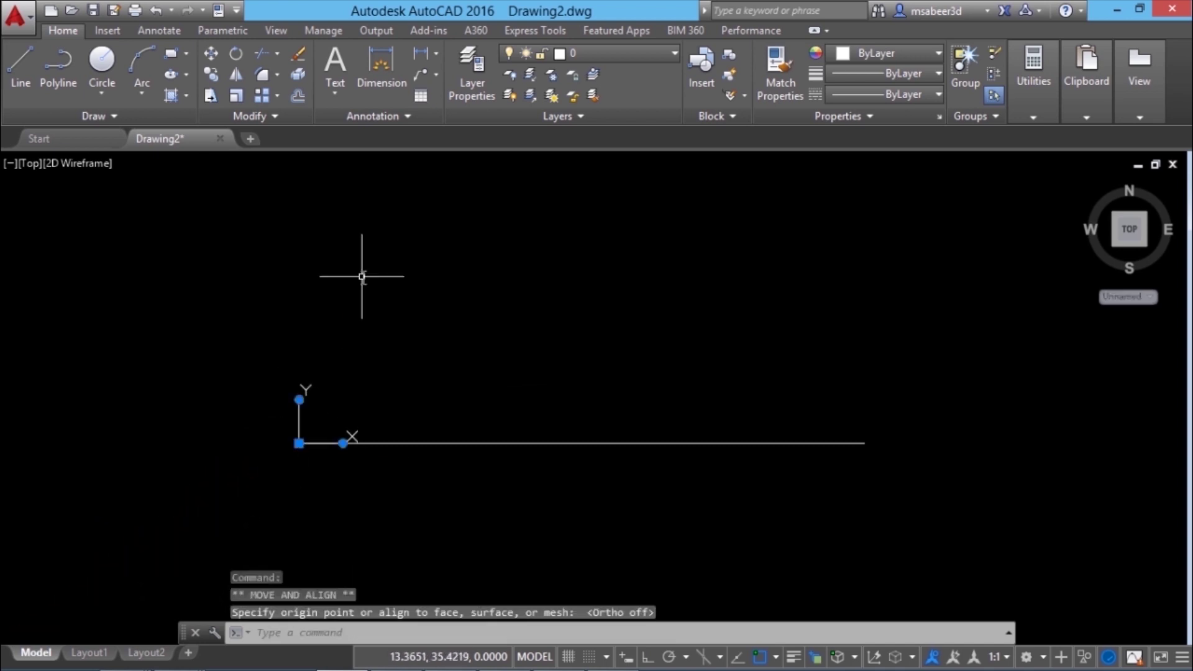
{"action": "key", "text": "Escape"}
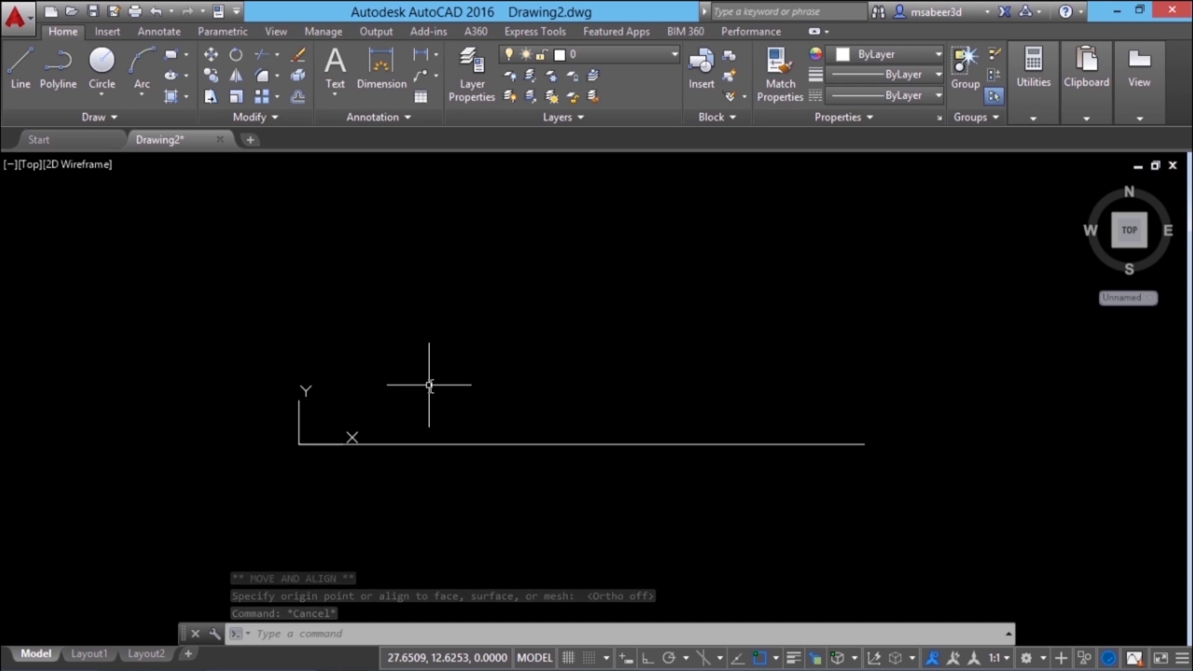
- Draw a vertical line upward from the horizontal line, starting at coordinates 45,0
{"action": "left_click", "coordinate": [25, 79]}
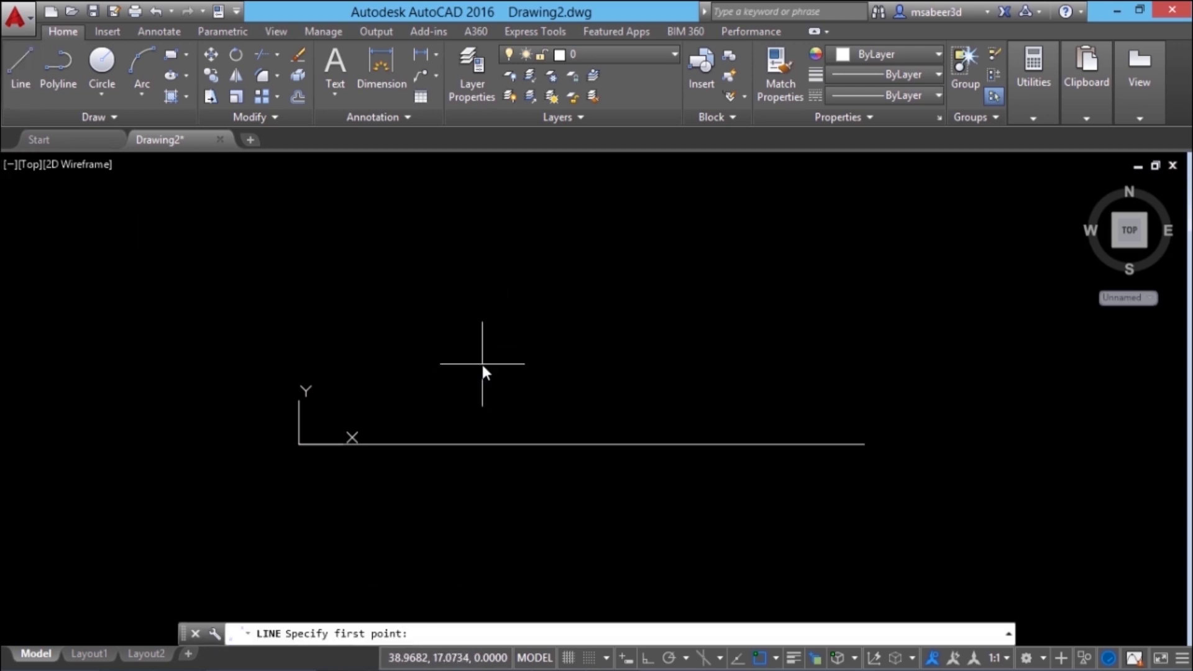
{"action": "type", "text": "45,0"}
{"action": "key", "text": "Return"}
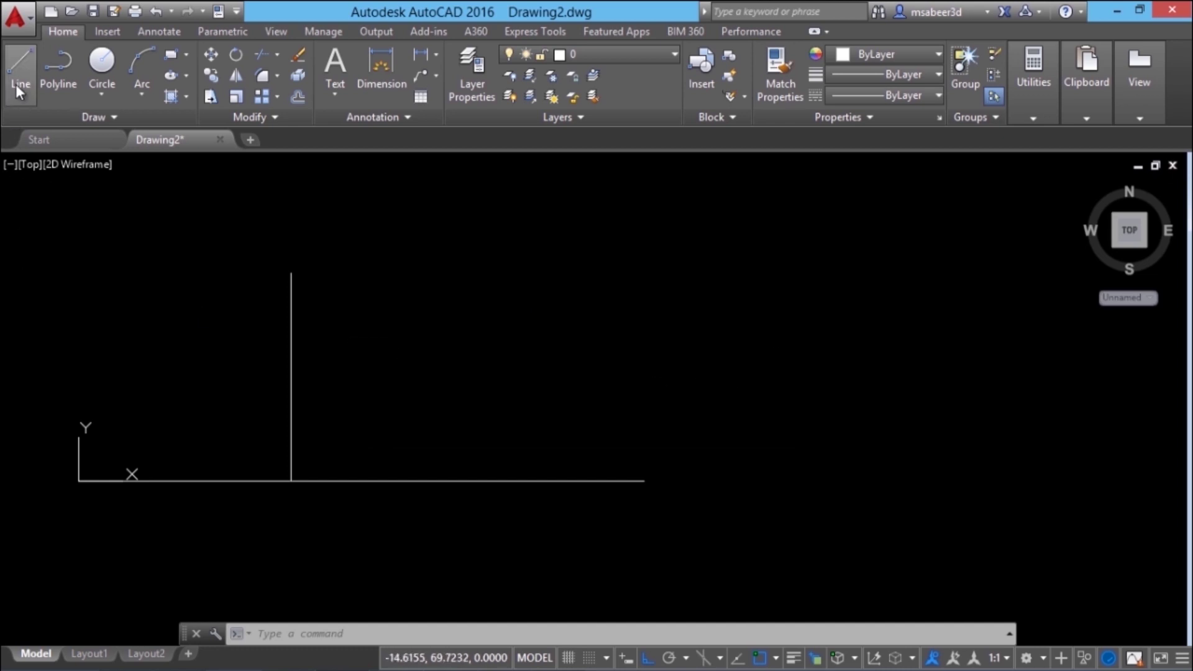
- Draw an inclined line rising to the right, beside the existing lines, with Ortho off
{"action": "left_click", "coordinate": [20, 66]}
{"action": "left_click", "coordinate": [736, 507]}
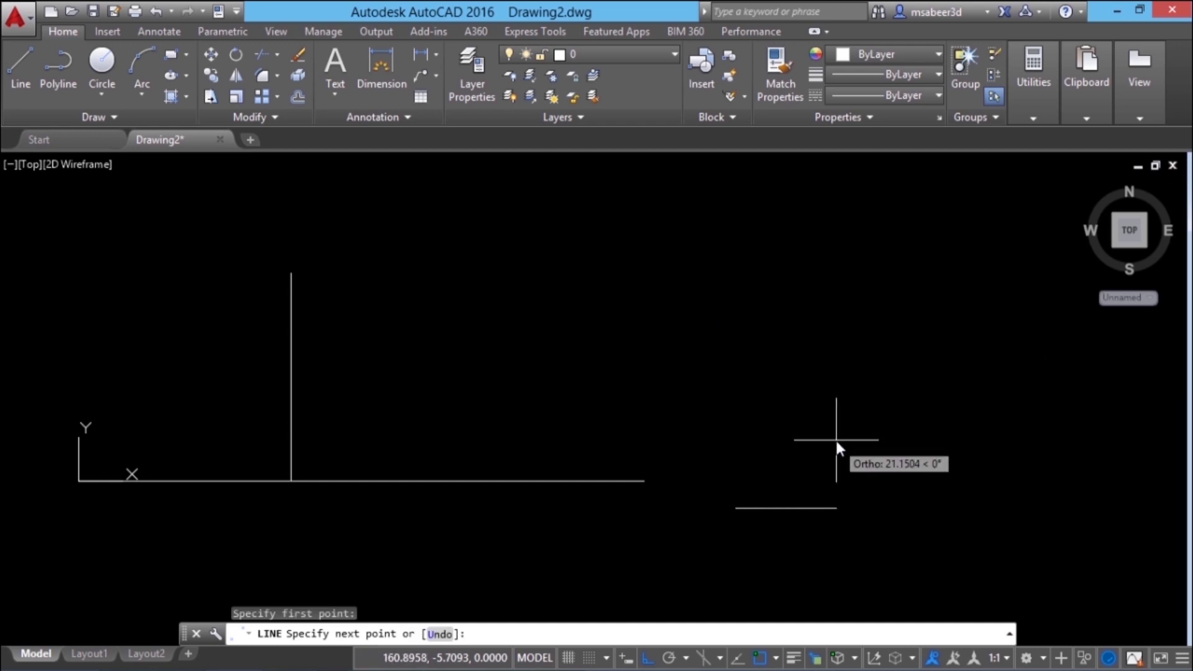
{"action": "key", "text": "F8"}
{"action": "left_click", "coordinate": [982, 232]}
{"action": "key", "text": "Return"}
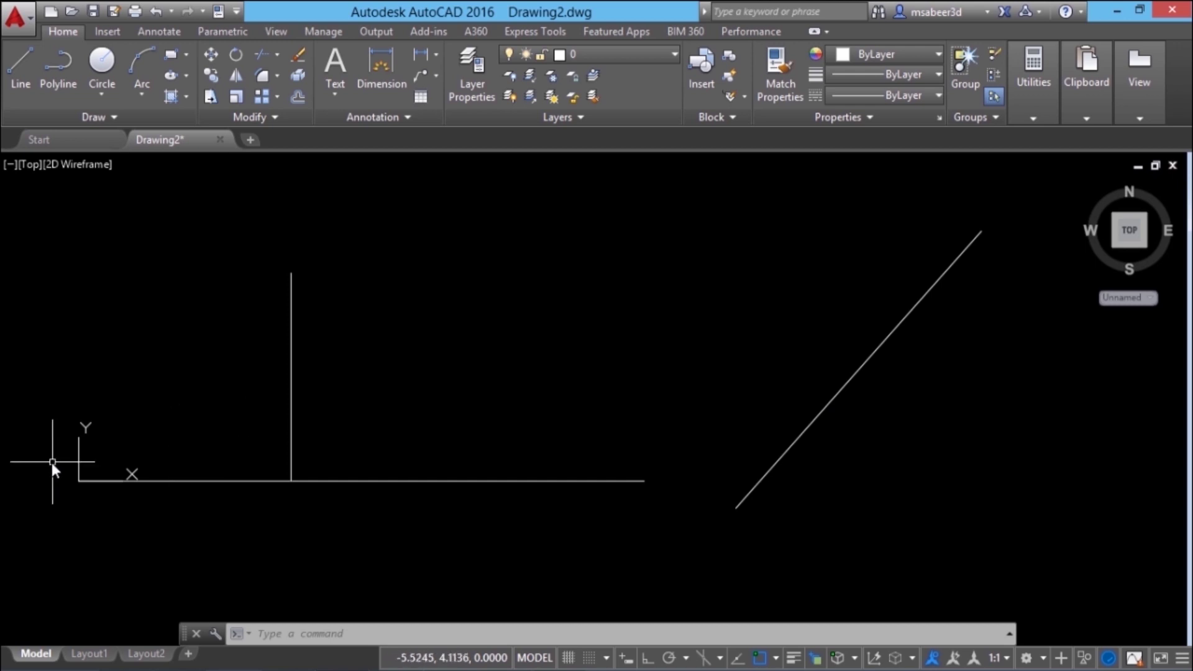
- Move the UCS origin to the inclined line's lower endpoint and align the X axis with that line's upper end
{"action": "left_click", "coordinate": [80, 456]}
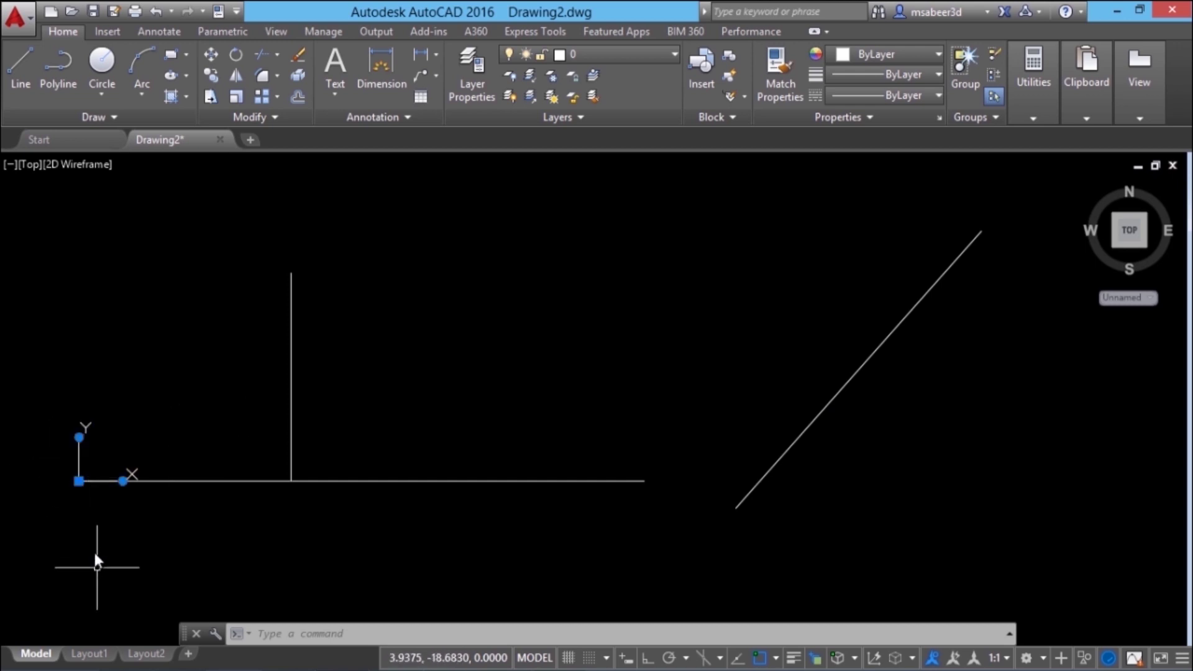
{"action": "left_click", "coordinate": [78, 480]}
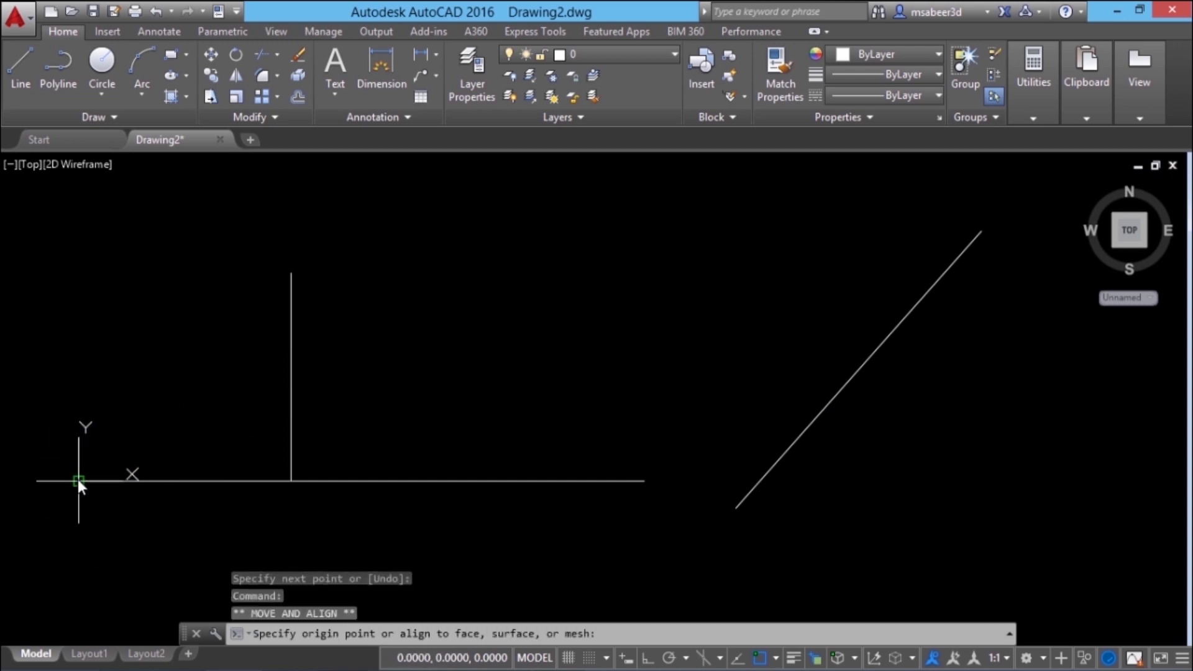
{"action": "left_click", "coordinate": [736, 508]}
{"action": "left_click", "coordinate": [780, 509]}
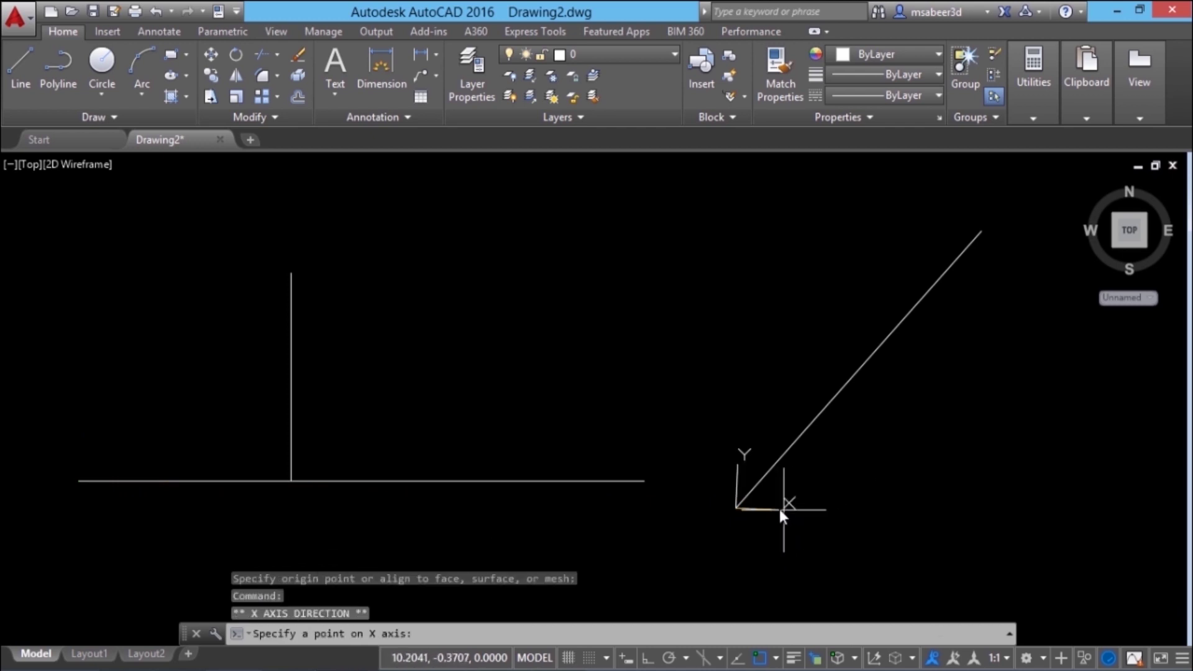
{"action": "left_click", "coordinate": [983, 233]}
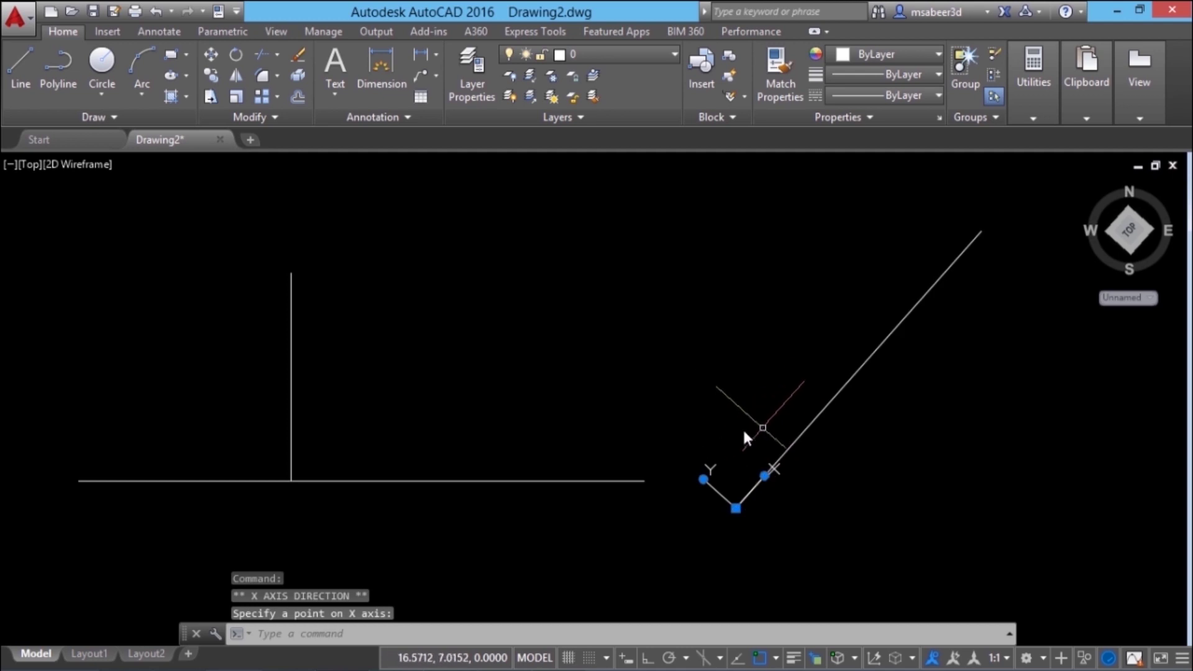
{"action": "key", "text": "Escape"}
- Draw a center-radius circle on the inclined line, centered at coordinates 25,0 of the aligned UCS, with a freely picked radius
{"action": "left_click", "coordinate": [105, 94]}
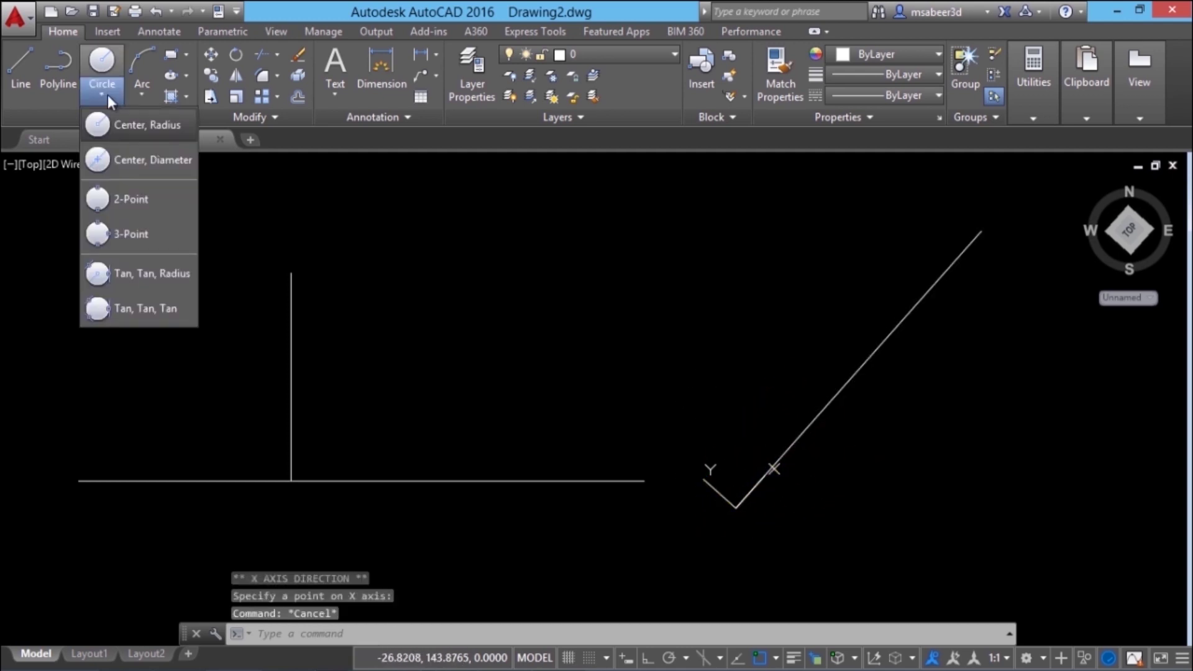
{"action": "left_click", "coordinate": [106, 93]}
{"action": "left_click", "coordinate": [128, 124]}
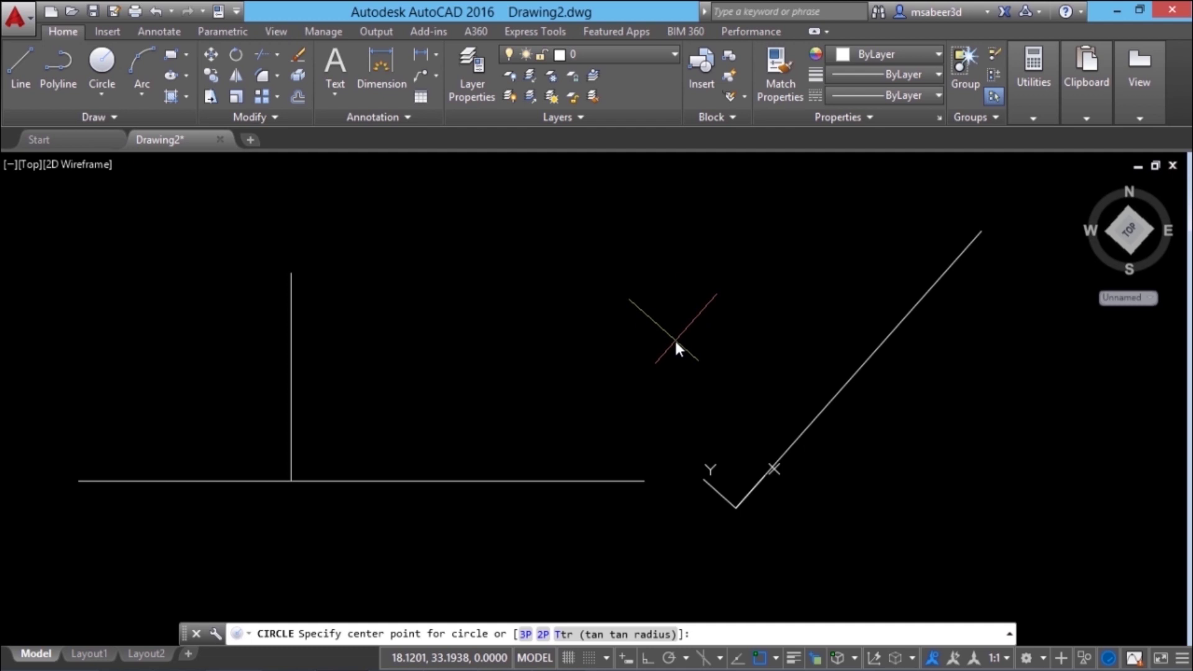
{"action": "type", "text": "25,0"}
{"action": "key", "text": "Return"}
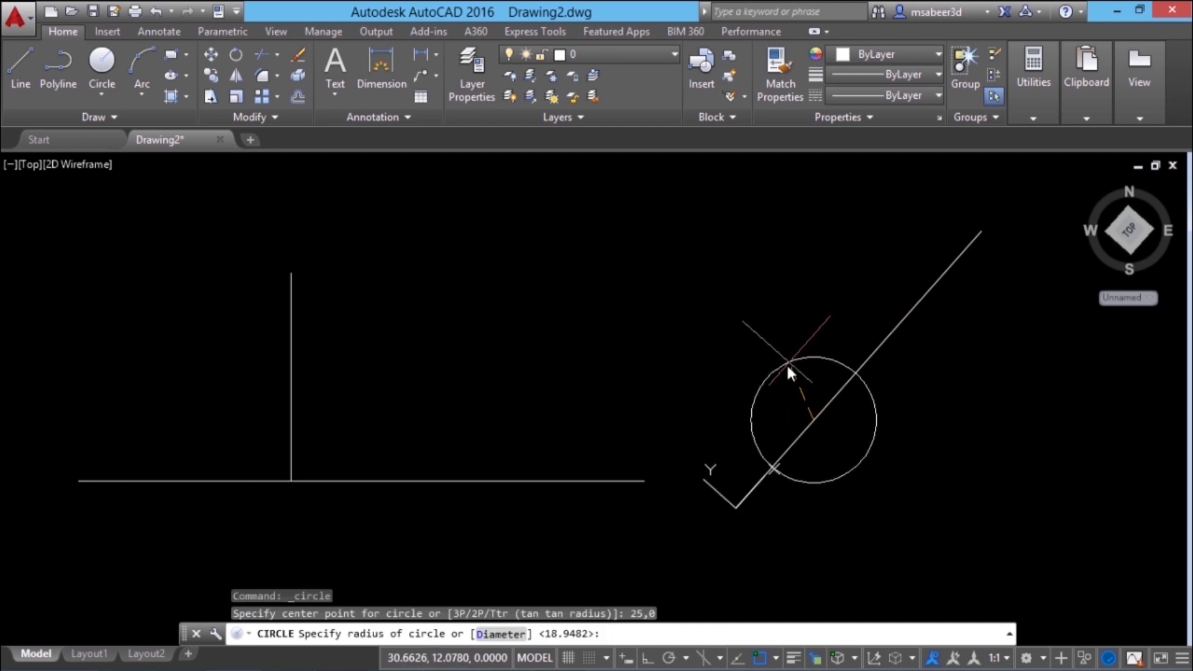
{"action": "left_click", "coordinate": [787, 366]}
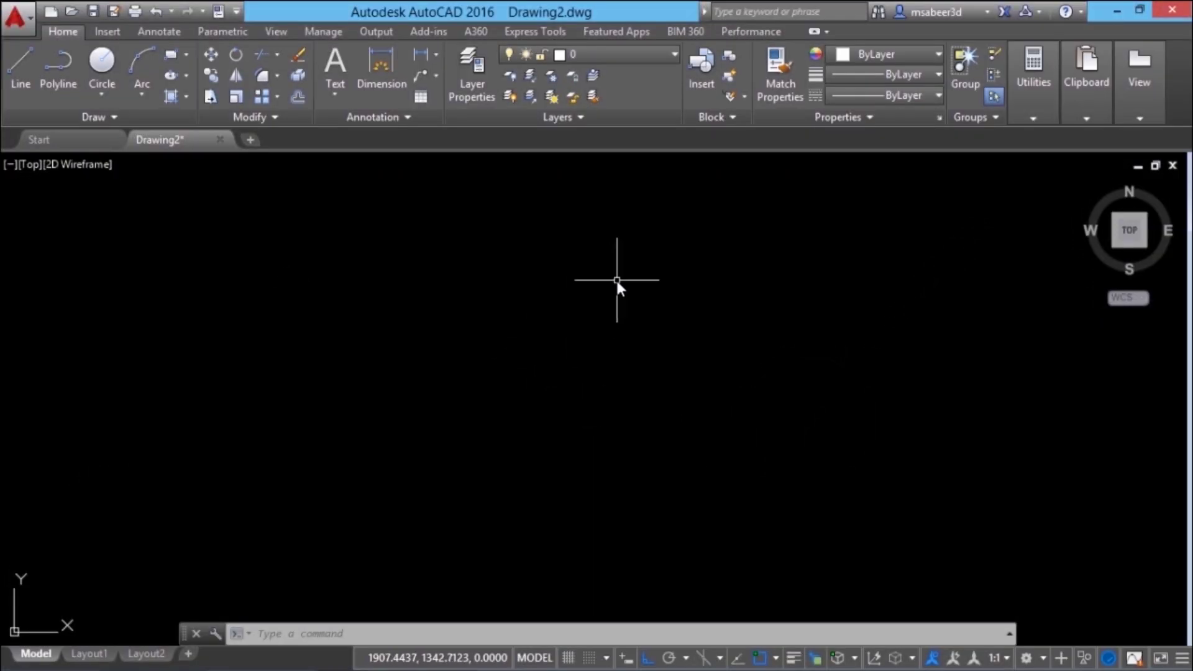
{"action": "right_click", "coordinate": [599, 266], "text": "shift"}
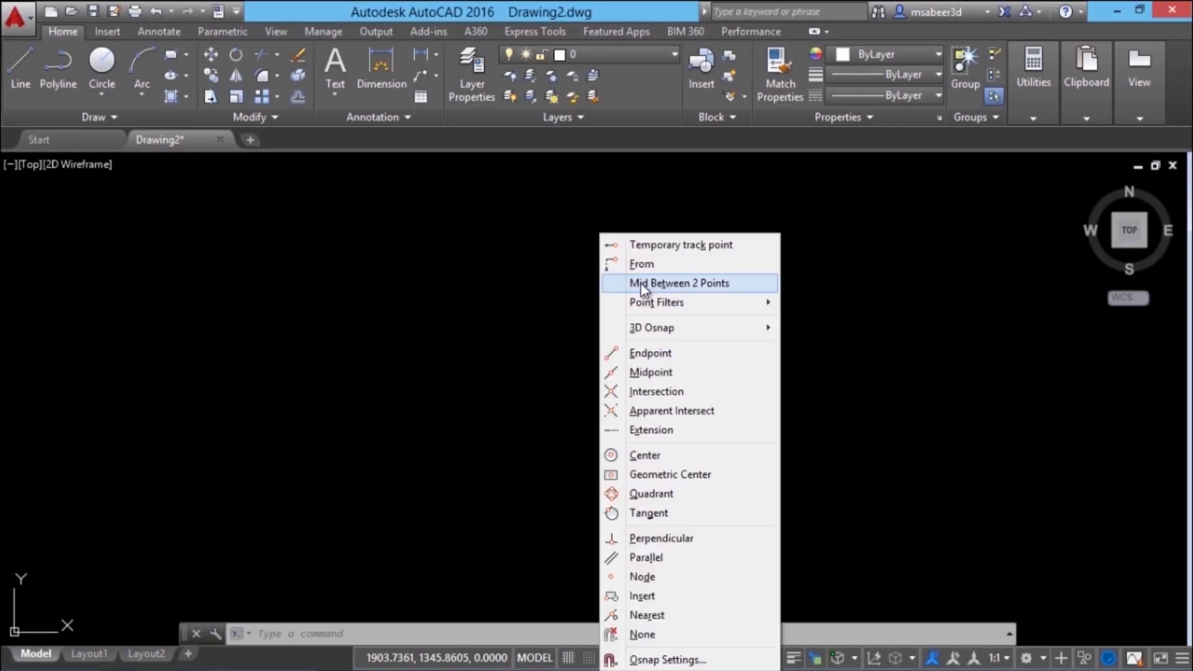
{"action": "key", "text": "Escape"}
{"action": "key", "text": "Escape"}
{"action": "key", "text": "Escape"}
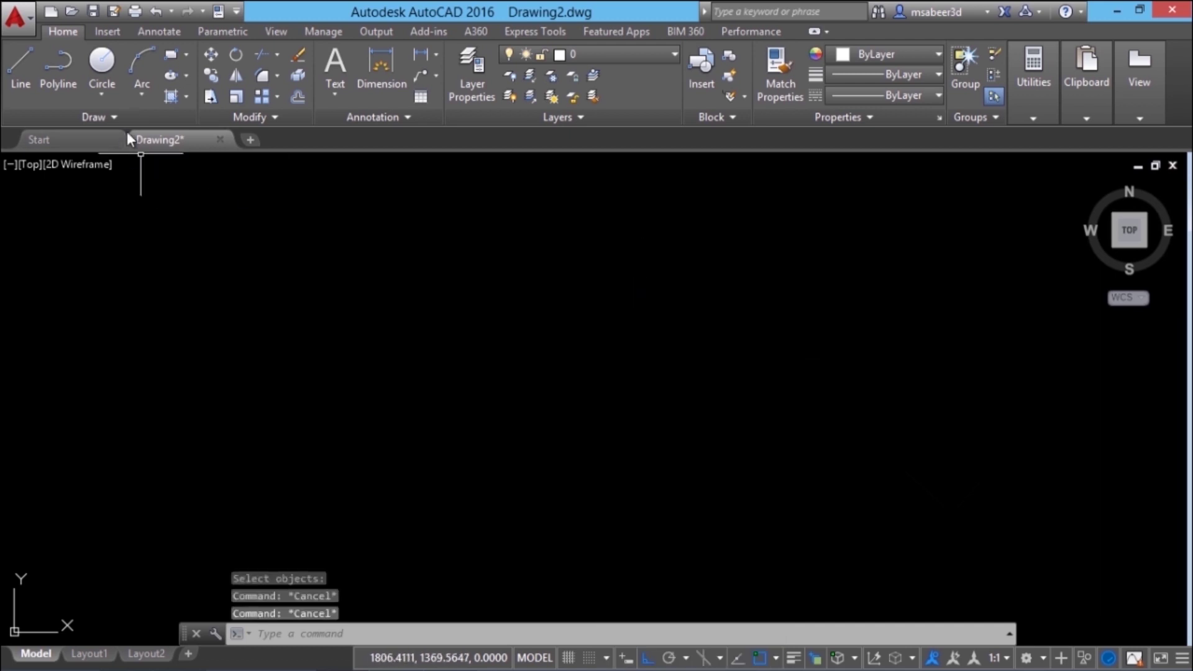
- Draw a tall, narrow rectangle by two opposite corners in the empty drawing
{"action": "left_click", "coordinate": [184, 56]}
{"action": "left_click", "coordinate": [206, 72]}
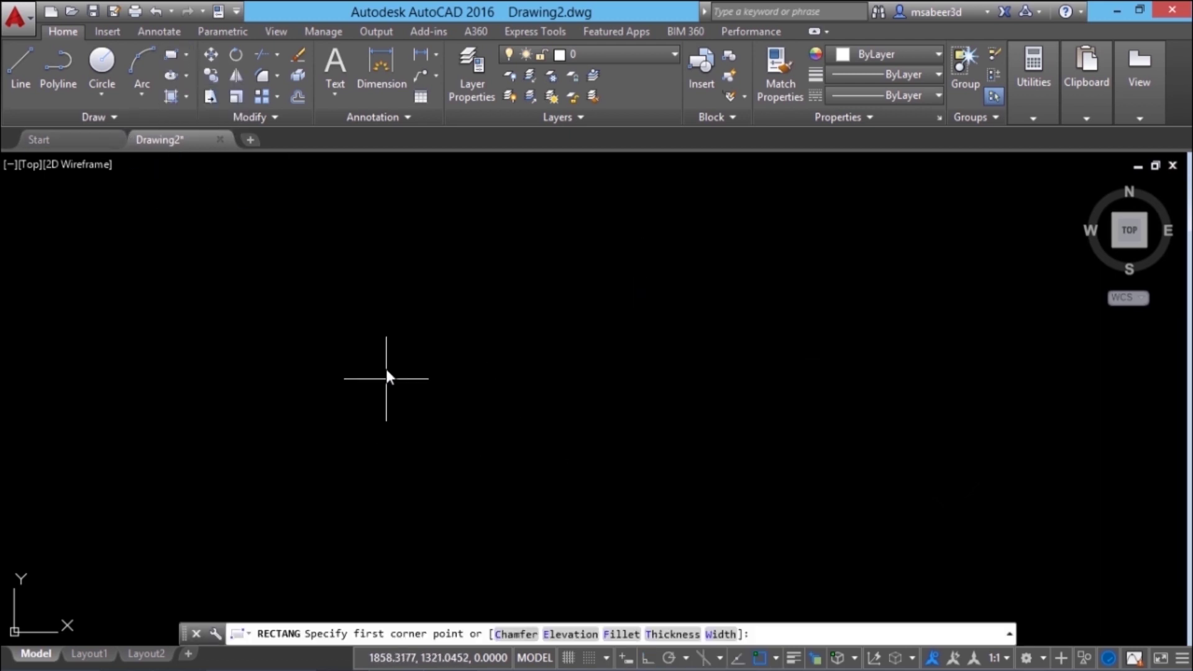
{"action": "left_click", "coordinate": [338, 278]}
{"action": "left_click", "coordinate": [409, 477]}
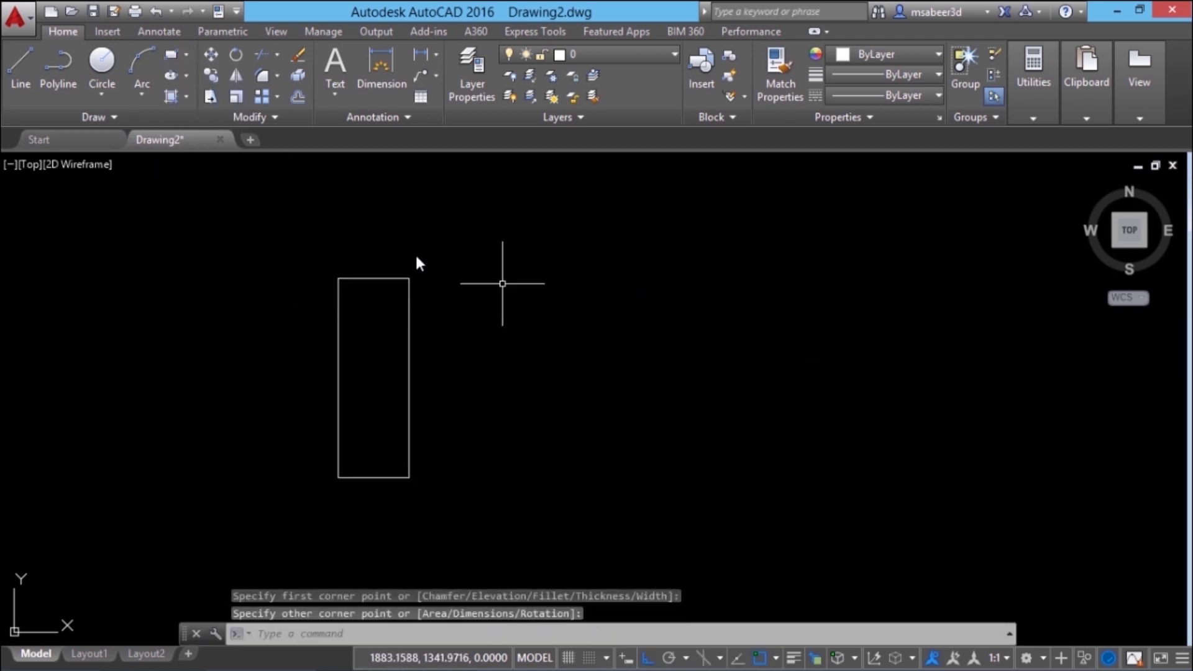
- Copy the tall rectangle to the right, leaving a gap roughly three rectangle widths wide between the two
{"action": "left_click", "coordinate": [211, 75]}
{"action": "left_click", "coordinate": [475, 322]}
{"action": "left_click", "coordinate": [355, 387]}
{"action": "key", "text": "Return"}
{"action": "left_click", "coordinate": [379, 429]}
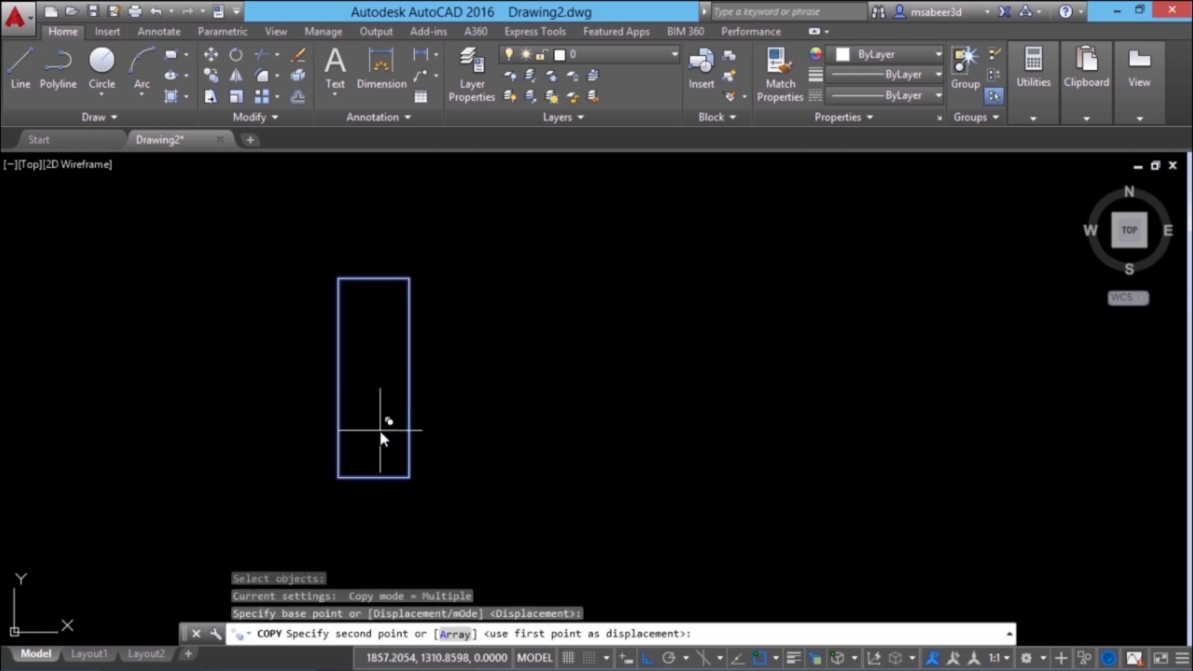
{"action": "left_click", "coordinate": [661, 464]}
{"action": "key", "text": "Escape"}
{"action": "key", "text": "Escape"}
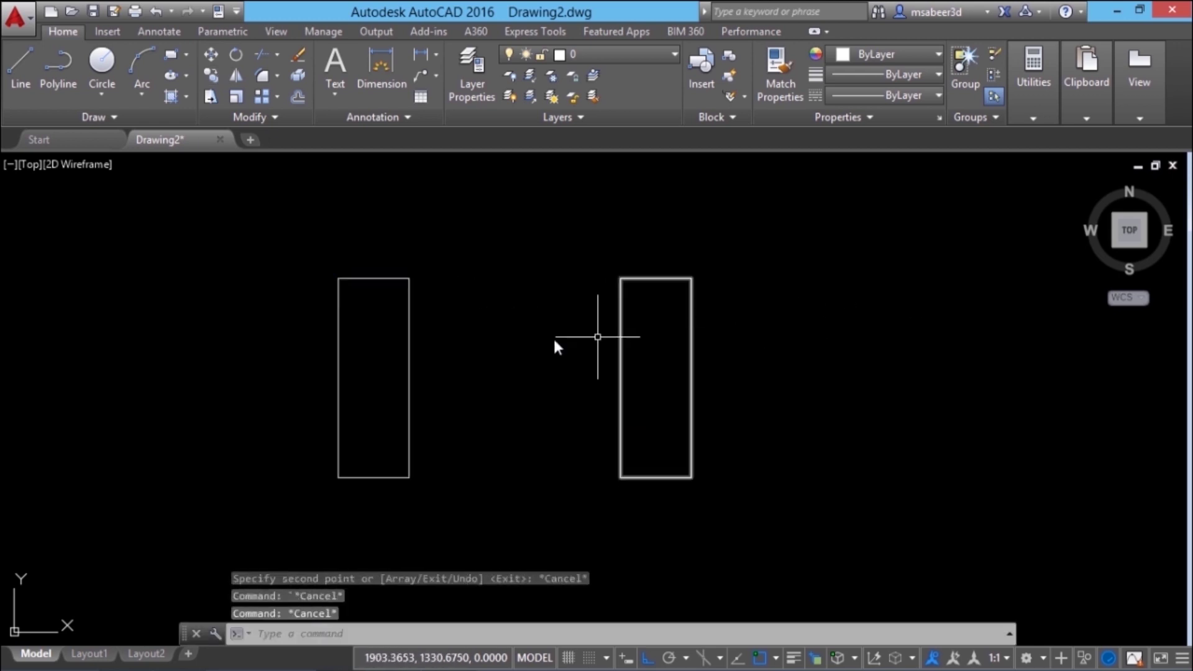
- Center a circle midway between the facing upper corners of the two rectangles, using Mid Between 2 Points
{"action": "type", "text": "c"}
{"action": "key", "text": "Return"}
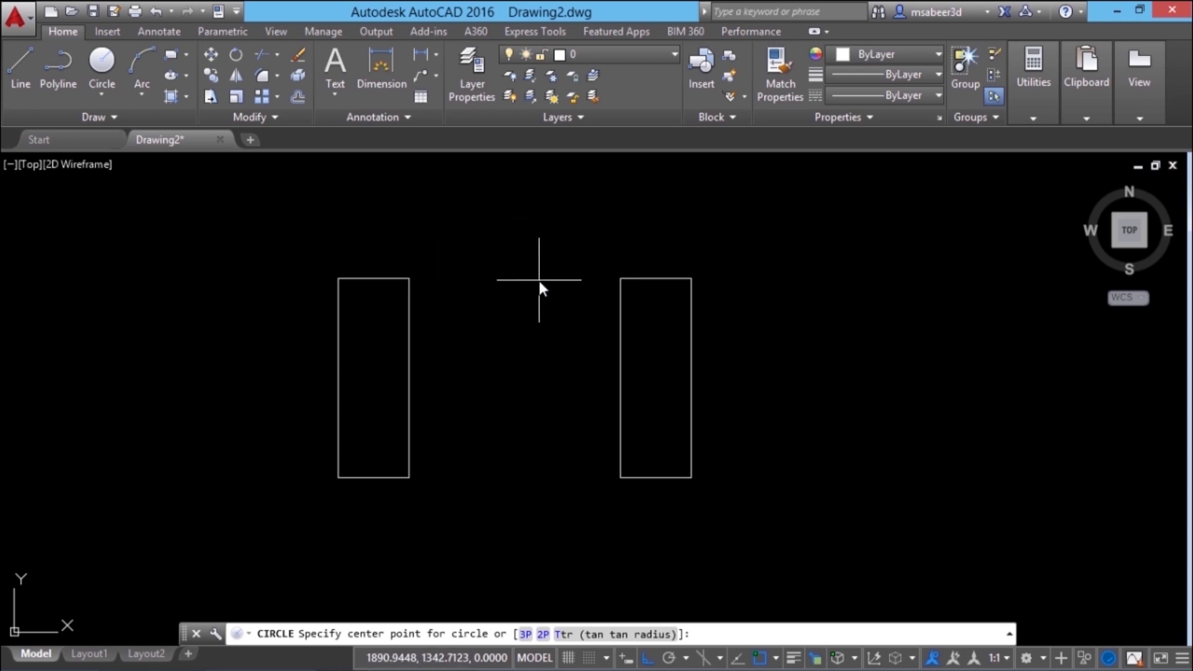
{"action": "right_click", "coordinate": [738, 210], "text": "shift"}
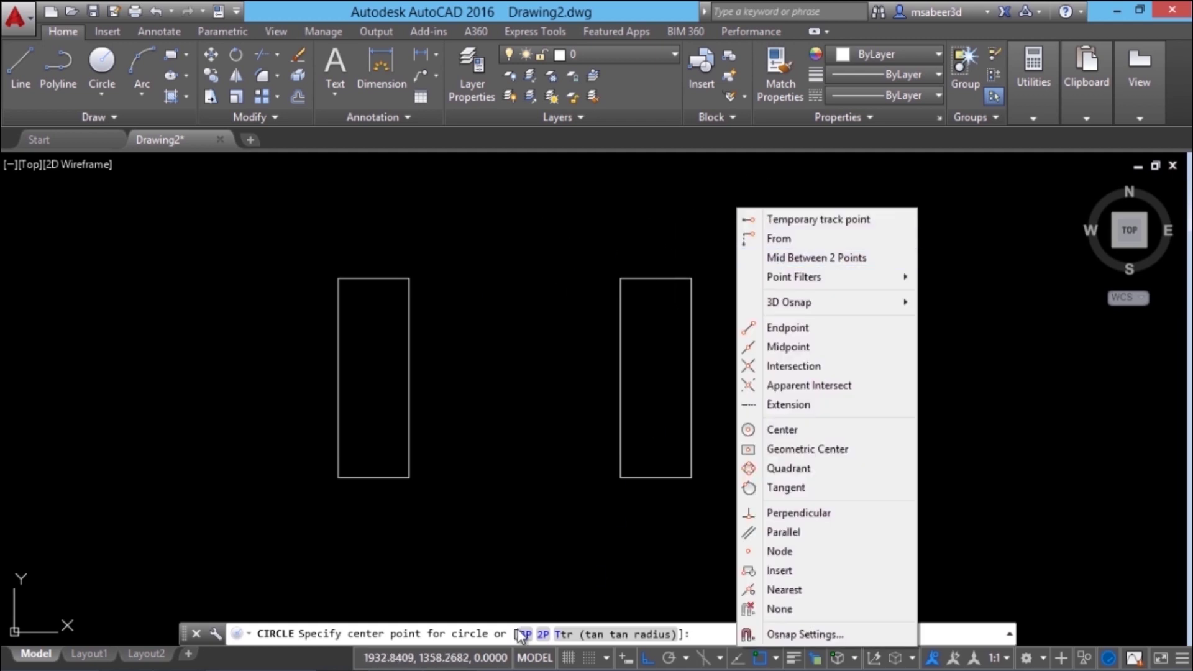
{"action": "left_click", "coordinate": [804, 257]}
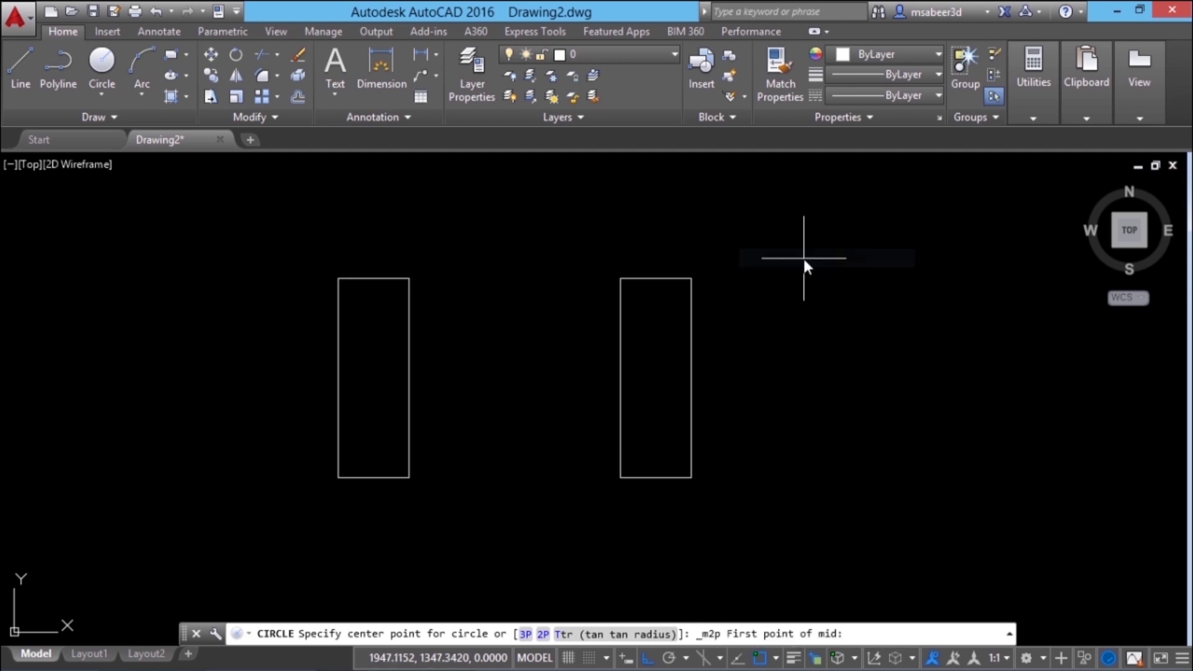
{"action": "left_click", "coordinate": [409, 279]}
{"action": "left_click", "coordinate": [619, 279]}
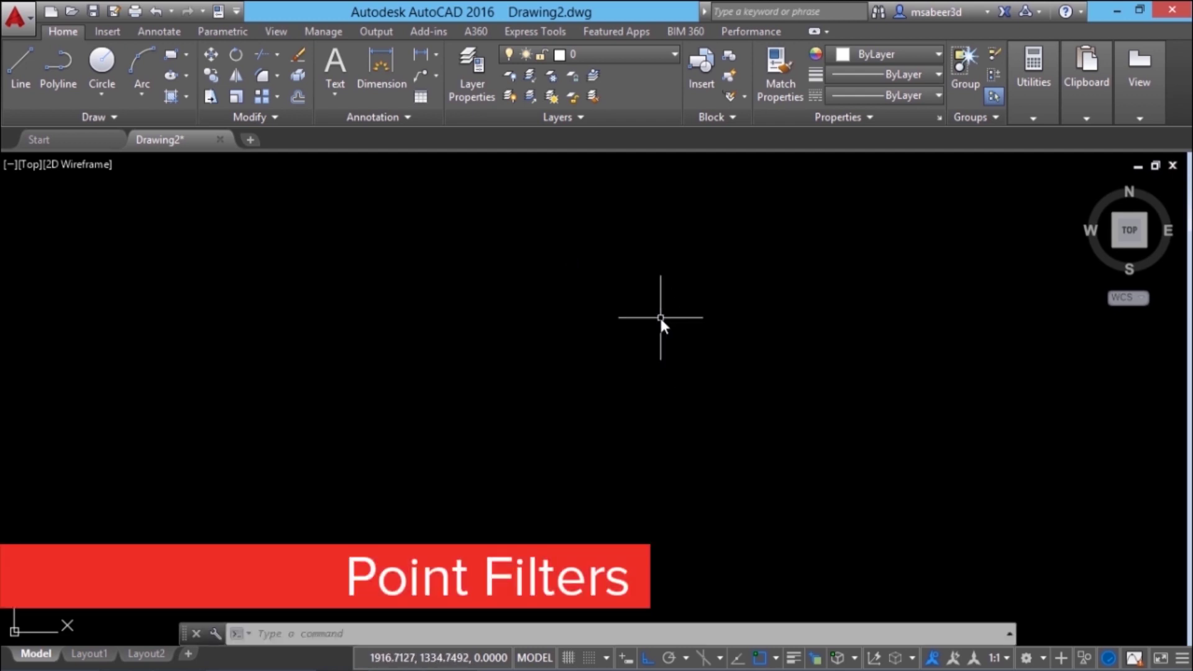
{"action": "right_click", "coordinate": [644, 236], "text": "shift"}
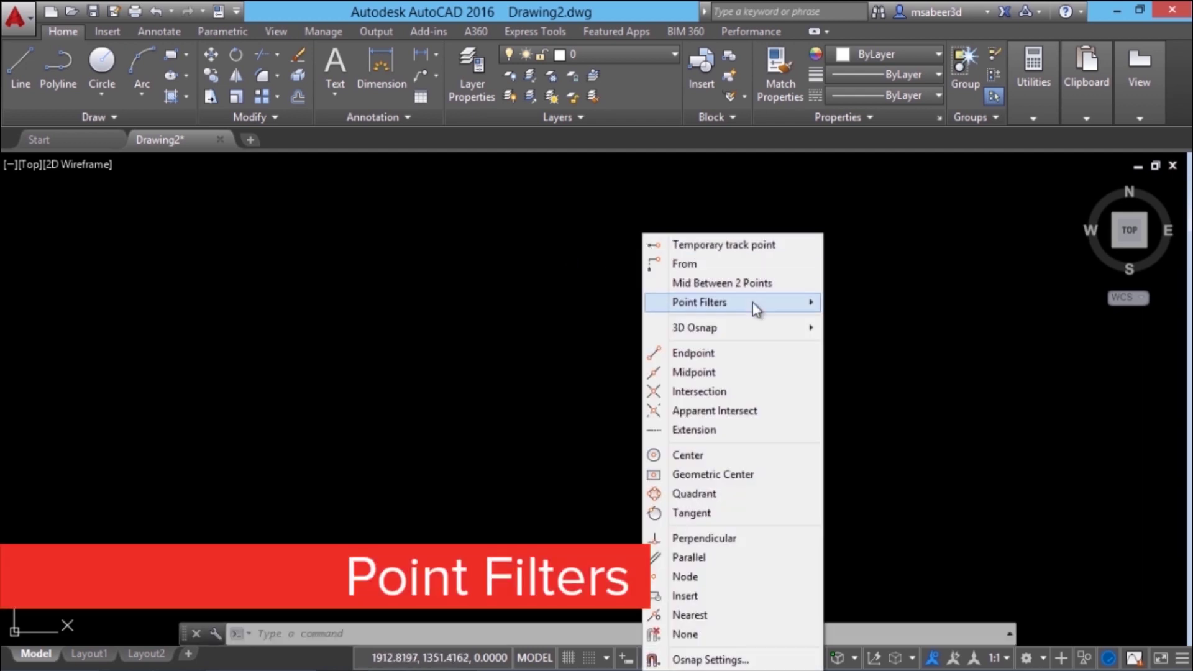
{"action": "mouse_move", "coordinate": [755, 307]}
{"action": "key", "text": "Escape"}
{"action": "key", "text": "Escape"}
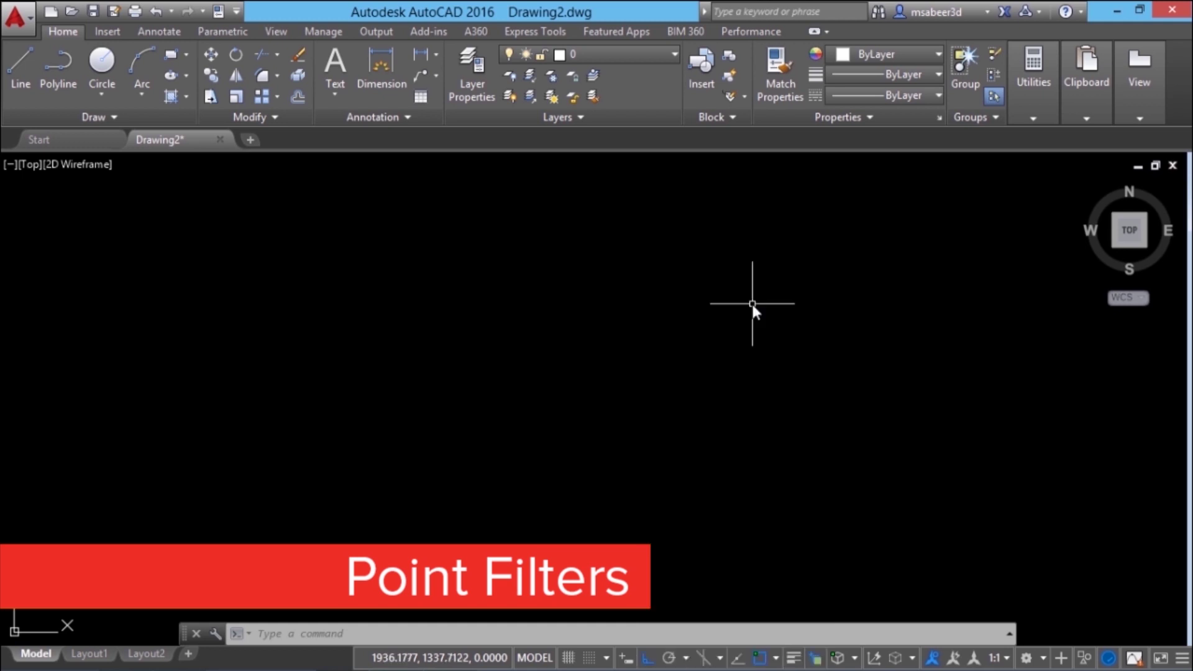
{"action": "left_click", "coordinate": [732, 373]}
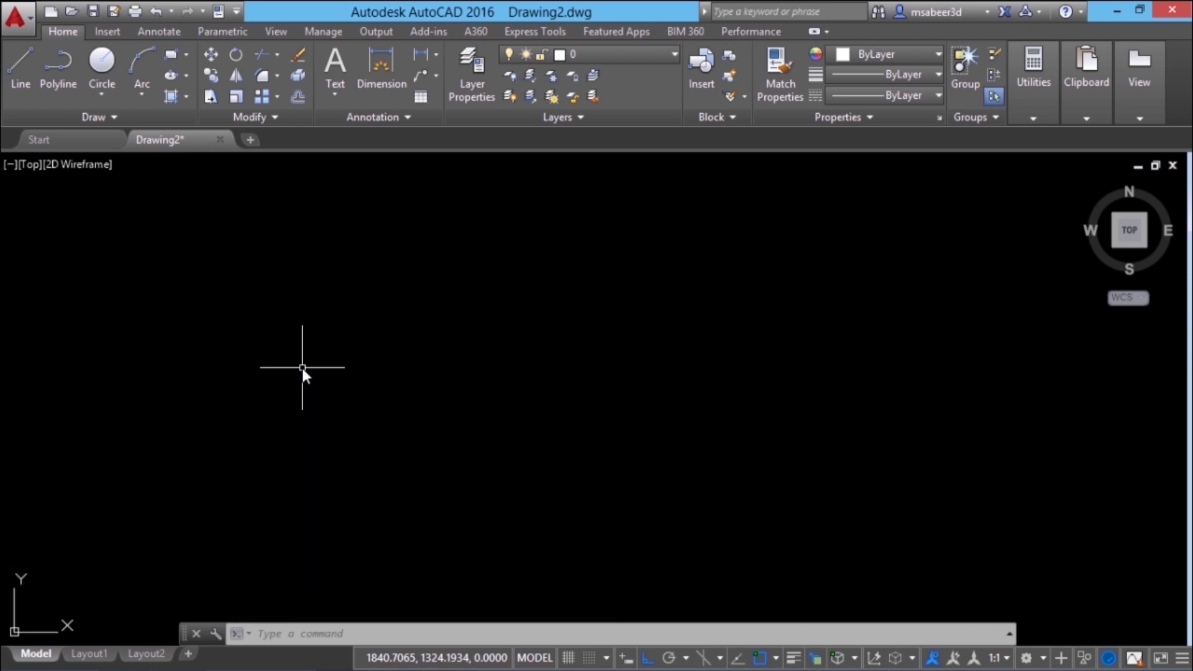
- Draw a horizontal line about 83 units long to the right, continued by a vertical line upward from its right end
{"action": "left_click", "coordinate": [17, 78]}
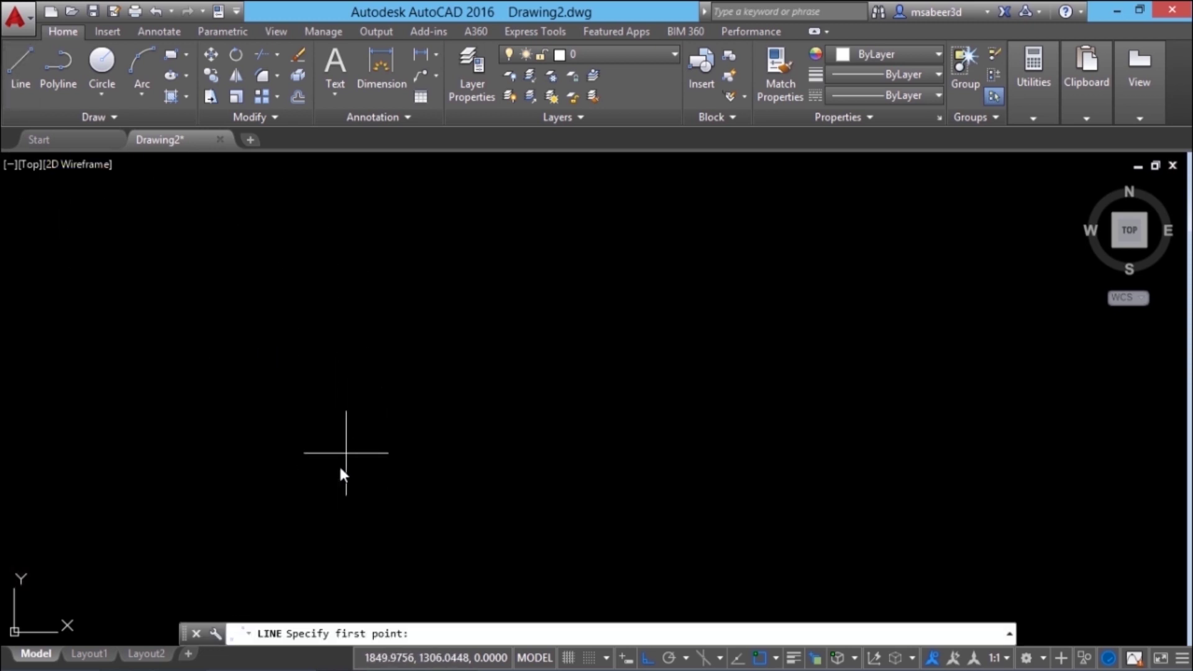
{"action": "left_click", "coordinate": [326, 511]}
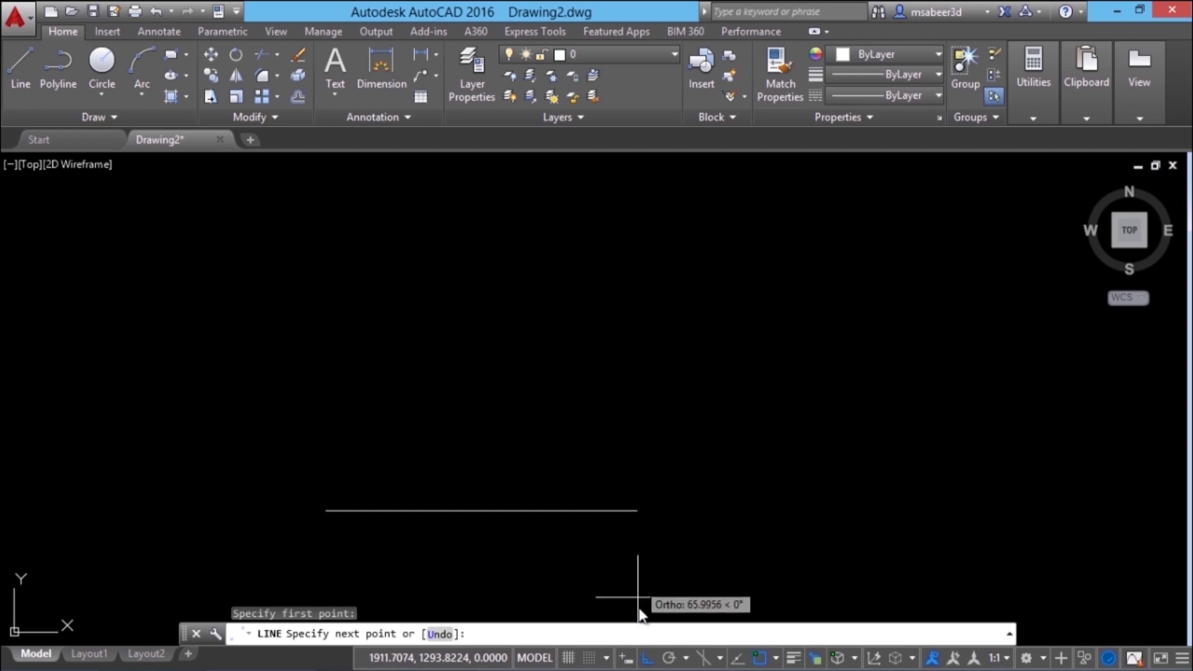
{"action": "left_click", "coordinate": [719, 494]}
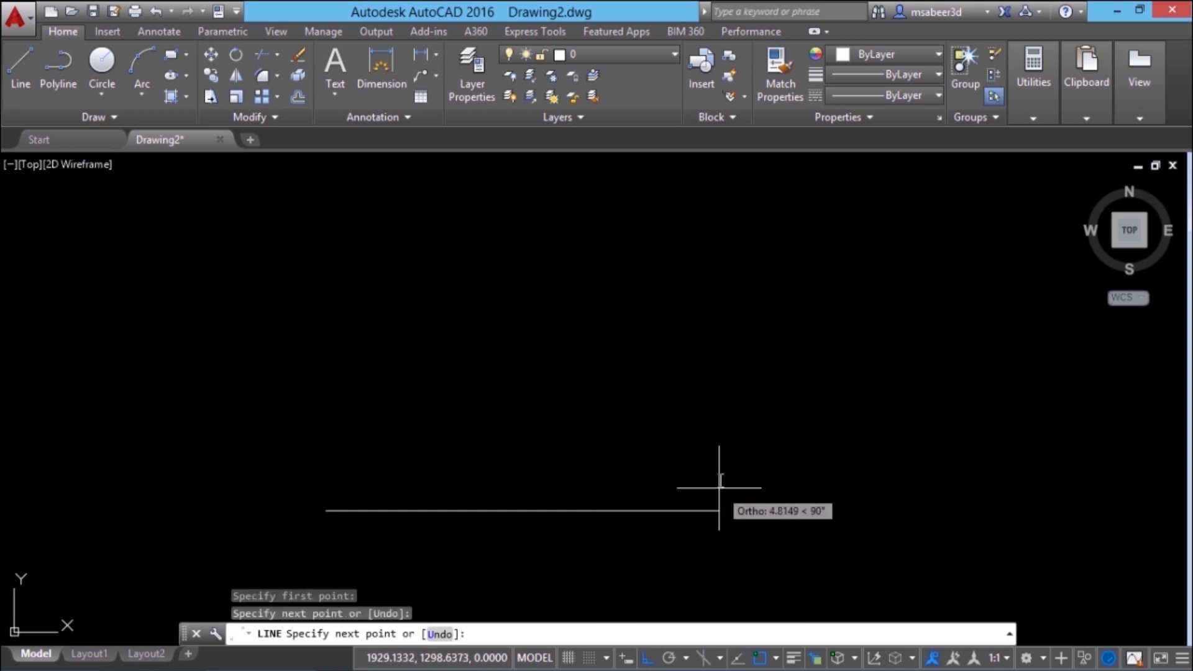
{"action": "left_click", "coordinate": [719, 267]}
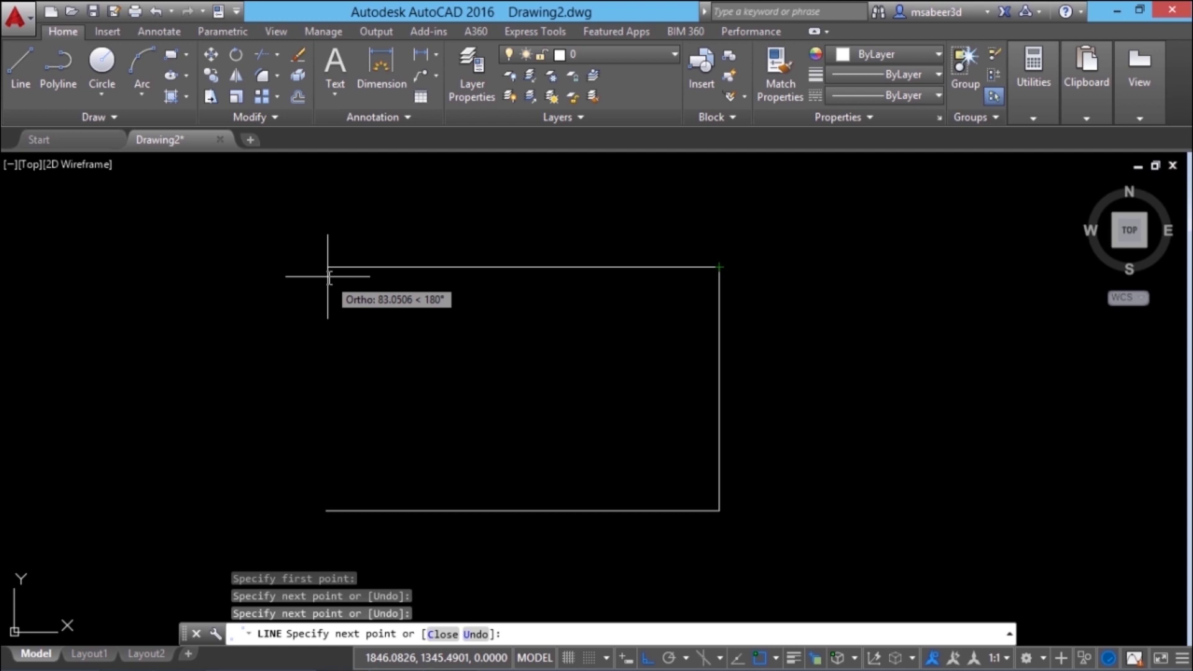
- Turn Ortho off and take the next line point's X coordinate from the bottom line's left endpoint with the .X point filter
{"action": "left_click", "coordinate": [649, 658]}
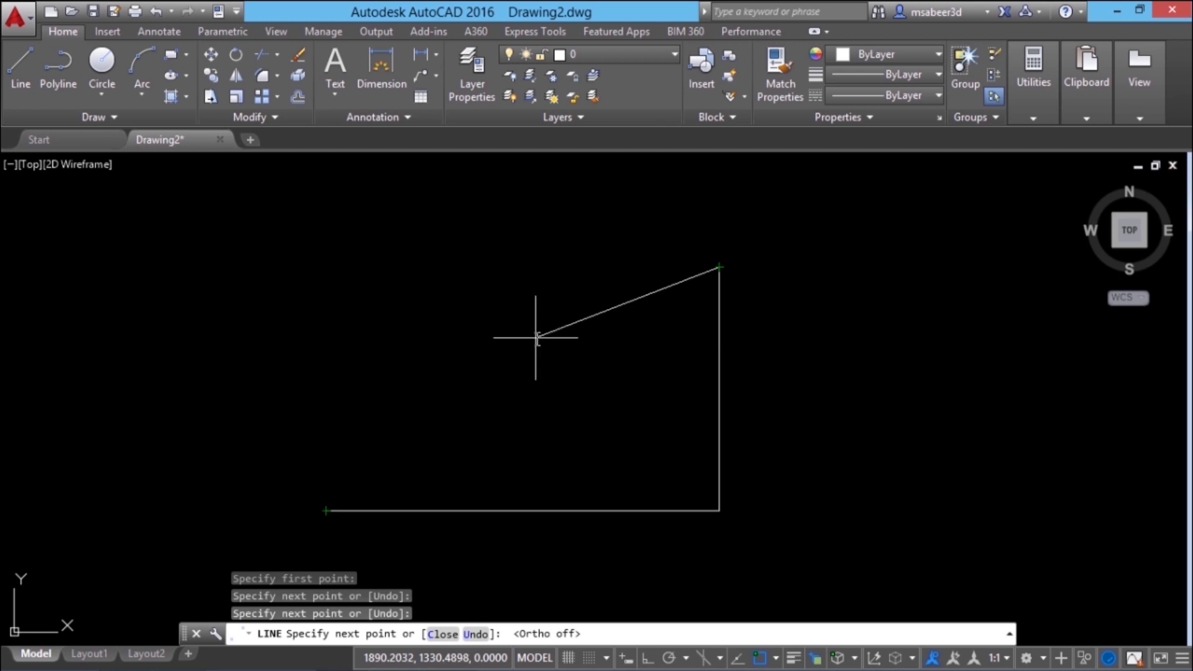
{"action": "key", "text": "F8"}
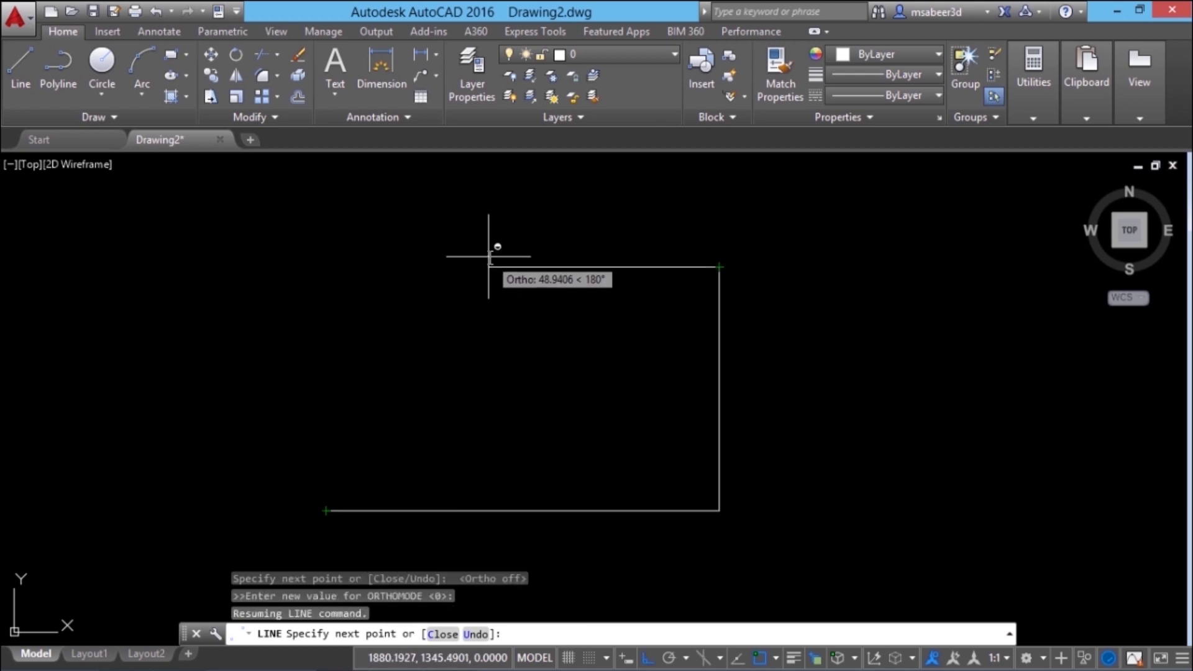
{"action": "right_click", "coordinate": [489, 256], "text": "shift"}
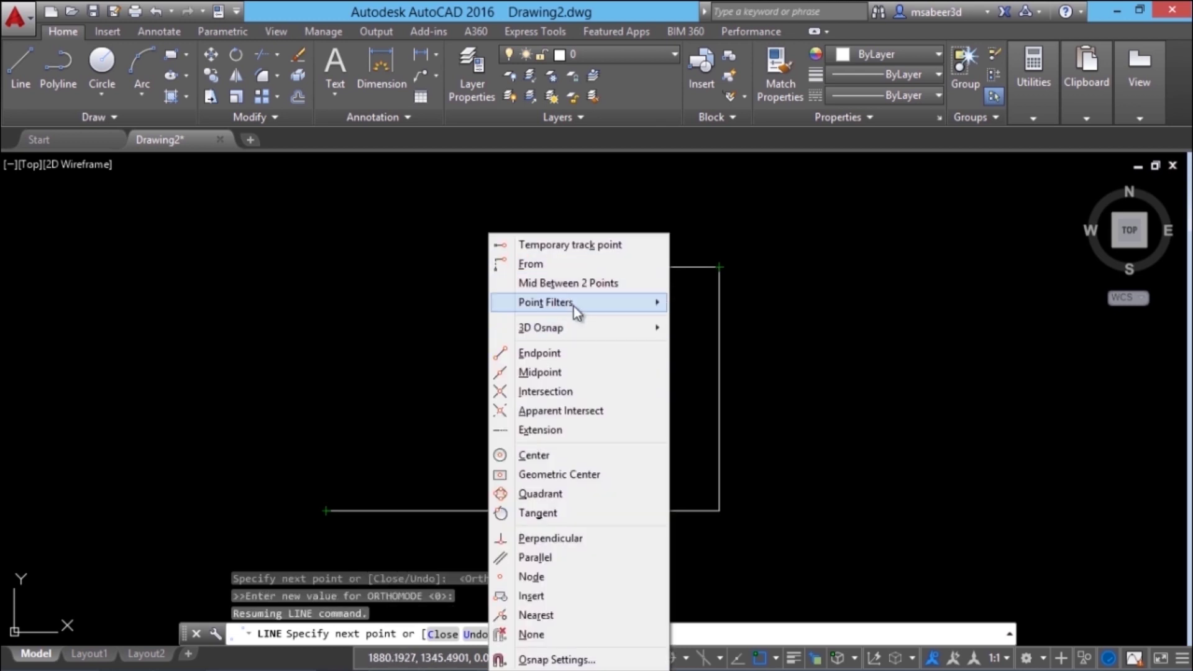
{"action": "mouse_move", "coordinate": [573, 303]}
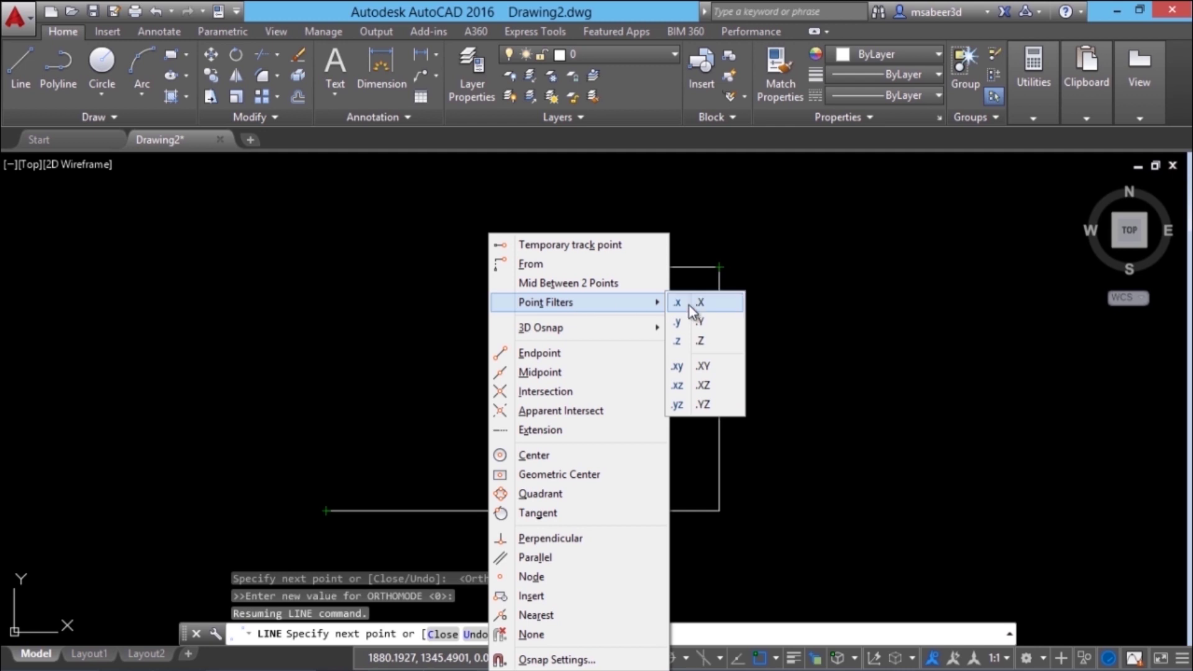
{"action": "left_click", "coordinate": [689, 303]}
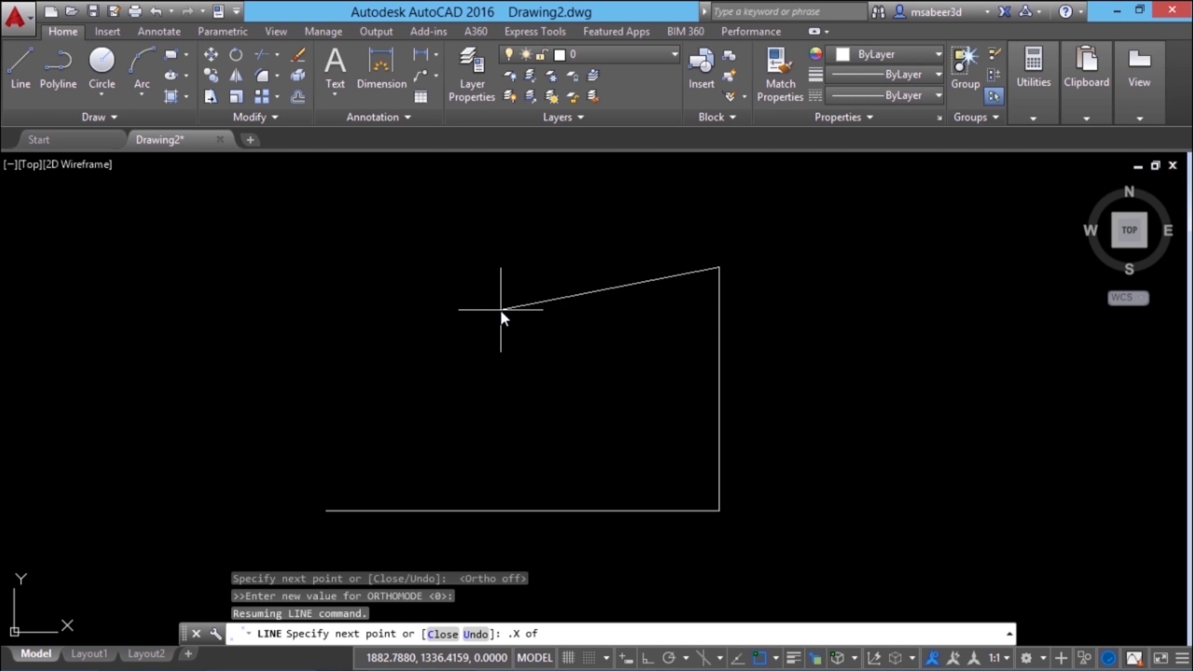
{"action": "left_click", "coordinate": [322, 498]}
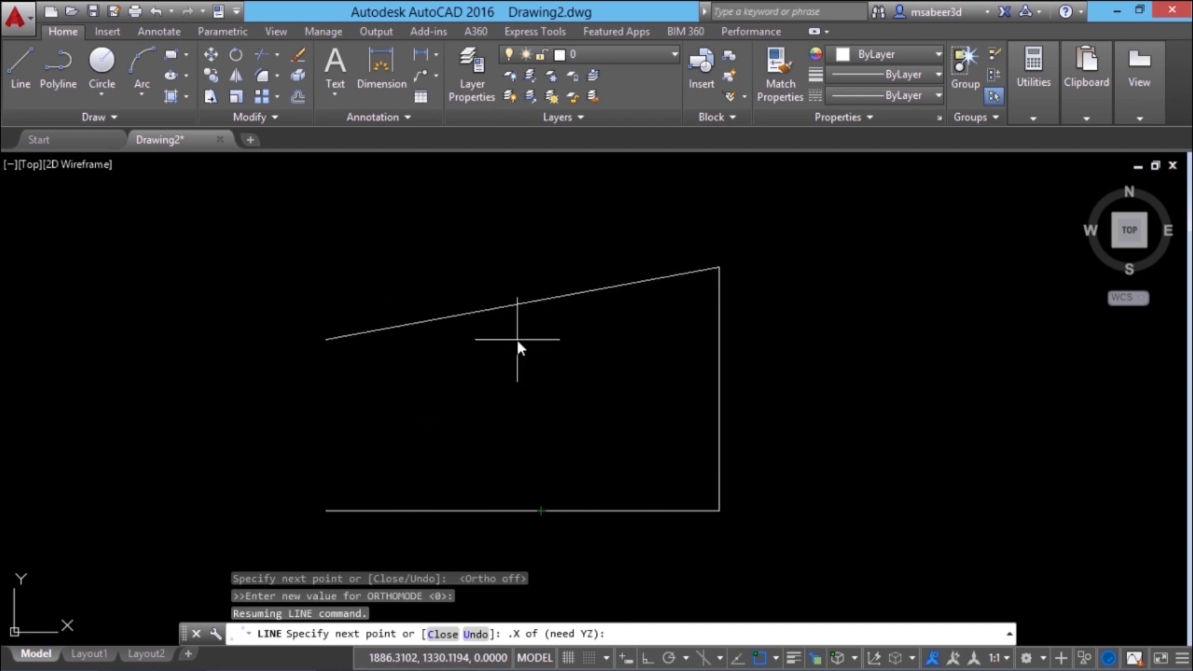
- Take the point's Y from the vertical line's upper end with the .Y filter, set Z to 0, and close the outline
{"action": "right_click", "coordinate": [504, 312], "text": "shift"}
{"action": "mouse_move", "coordinate": [561, 303]}
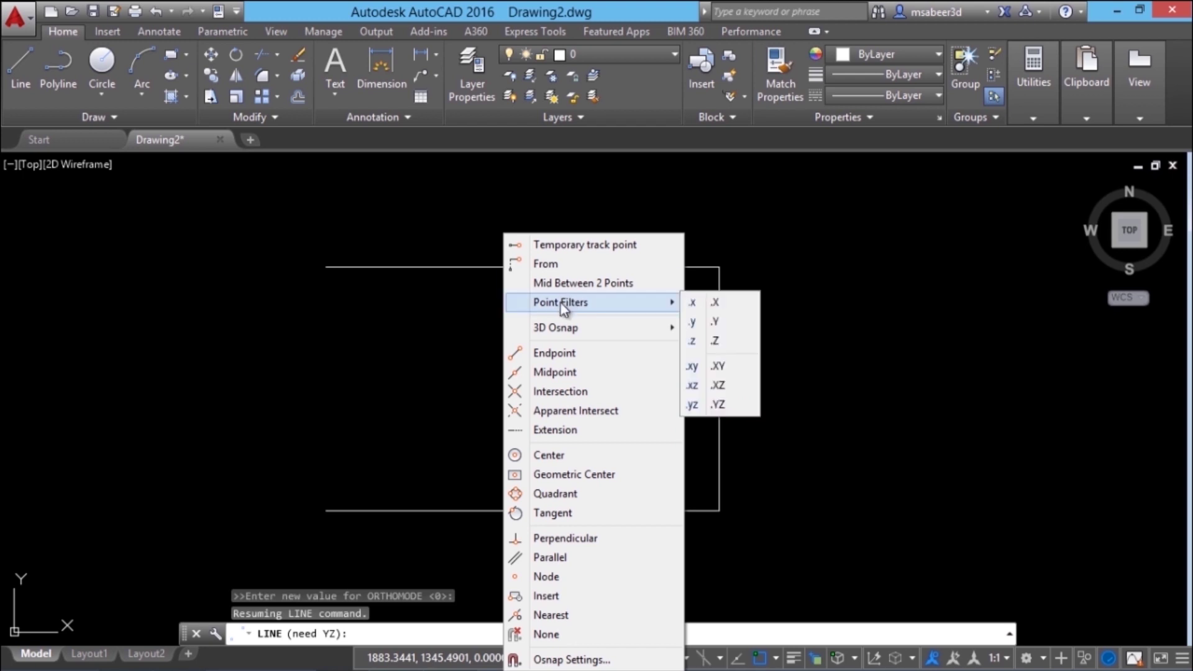
{"action": "left_click", "coordinate": [716, 322]}
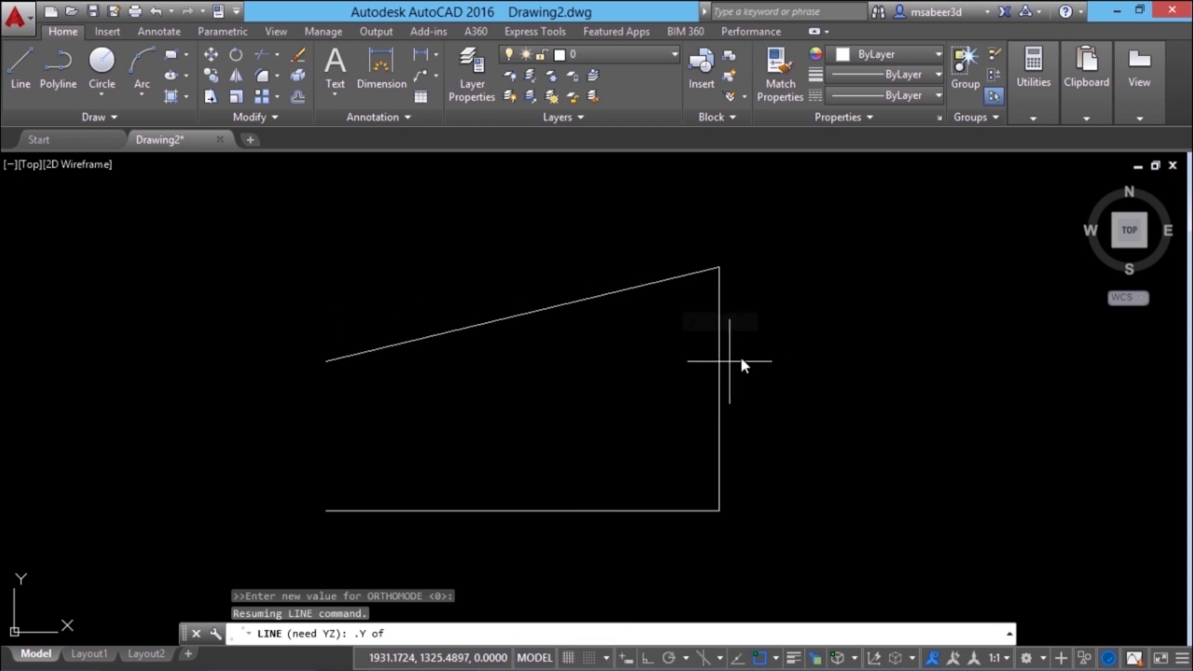
{"action": "left_click", "coordinate": [721, 270]}
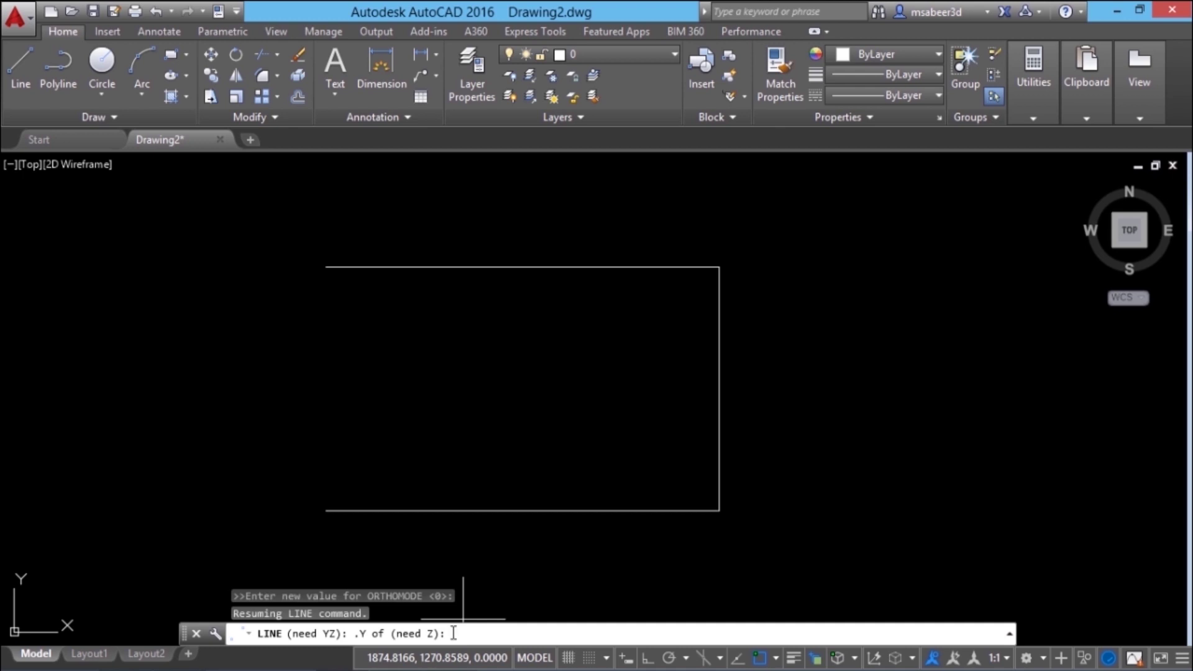
{"action": "type", "text": "0"}
{"action": "key", "text": "Return"}
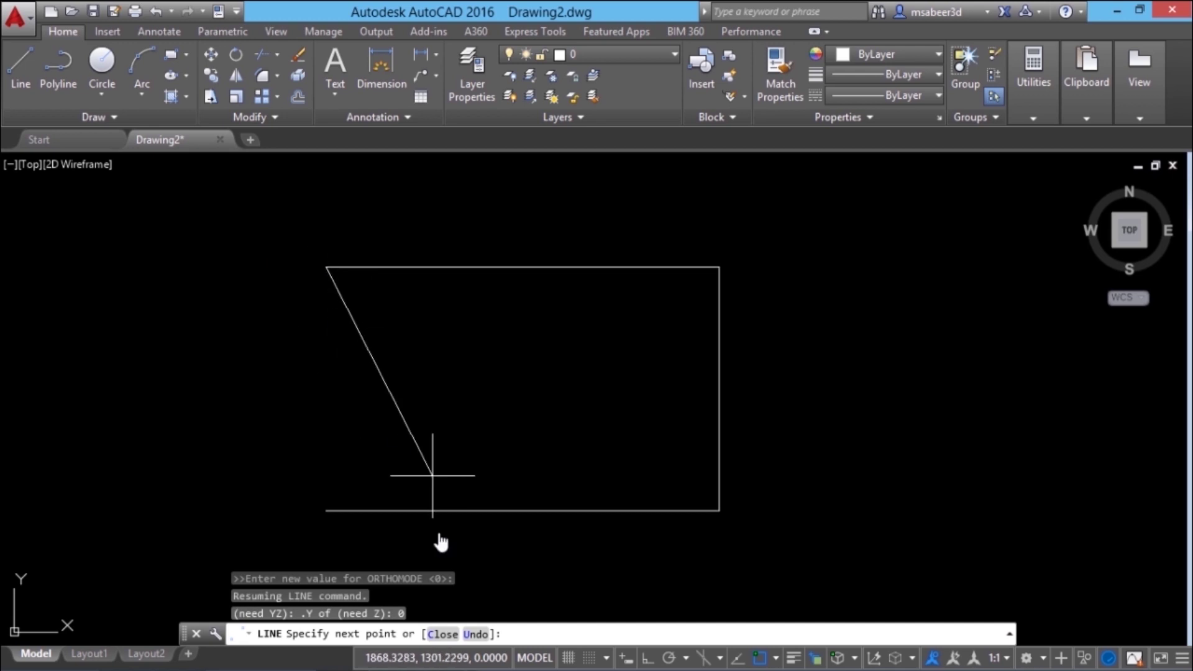
{"action": "left_click", "coordinate": [443, 634]}
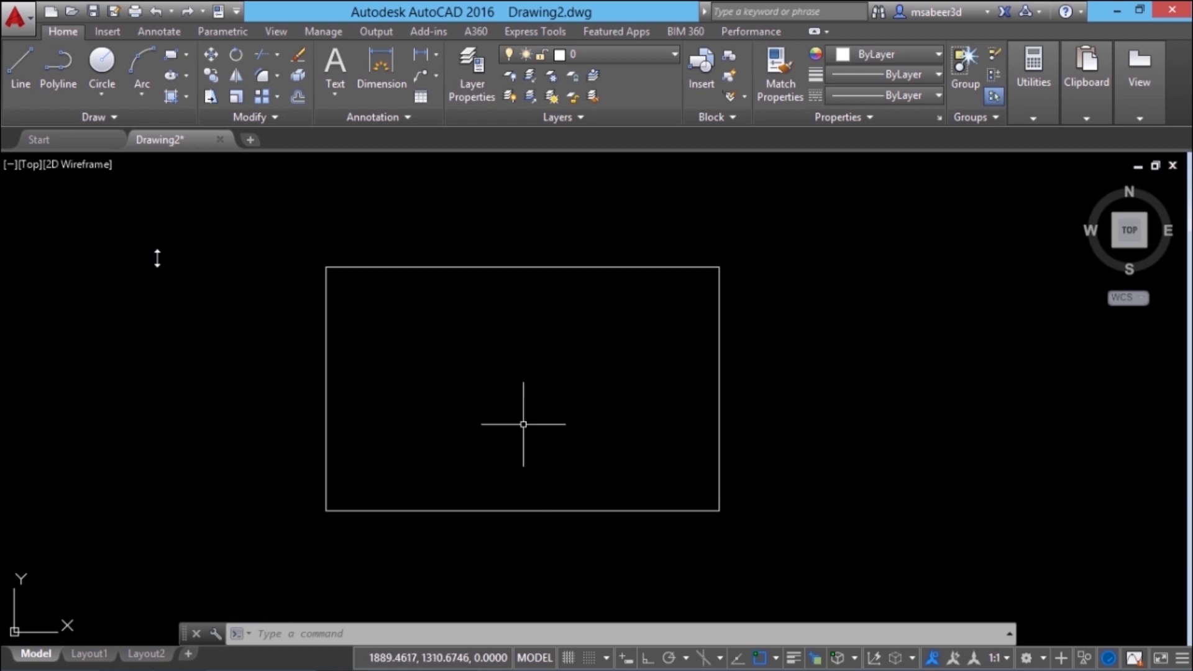
- Start a centre-radius circle and take its centre's X coordinate from the bottom line's midpoint with the .X point filter
{"action": "left_click", "coordinate": [106, 95]}
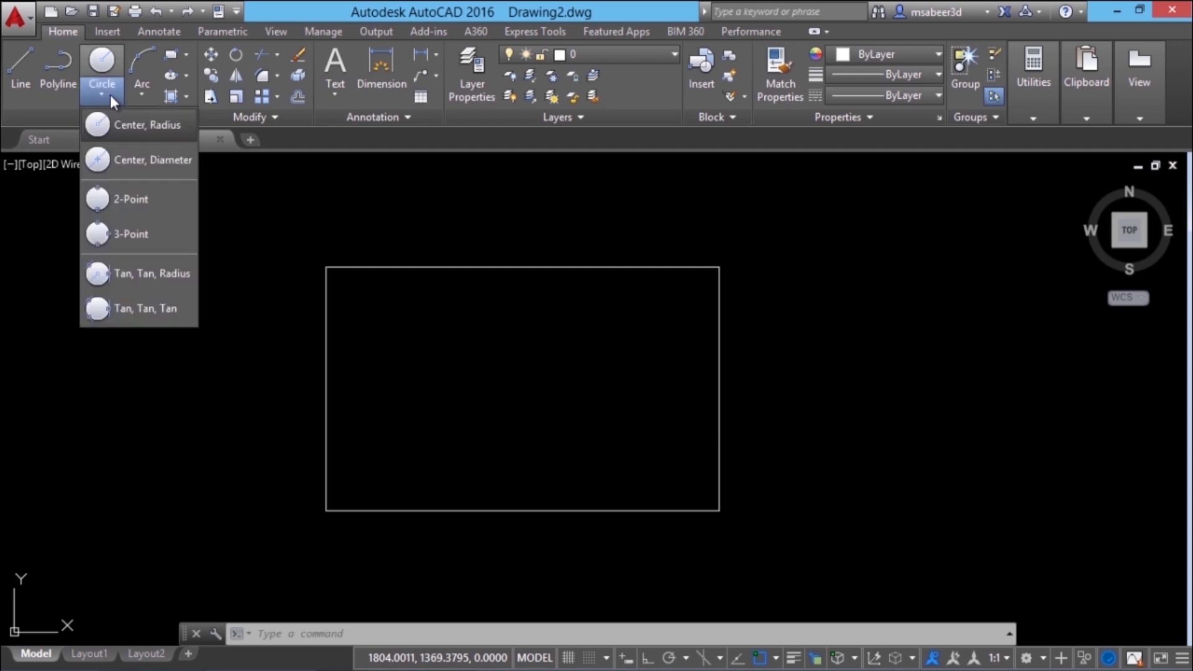
{"action": "left_click", "coordinate": [122, 127]}
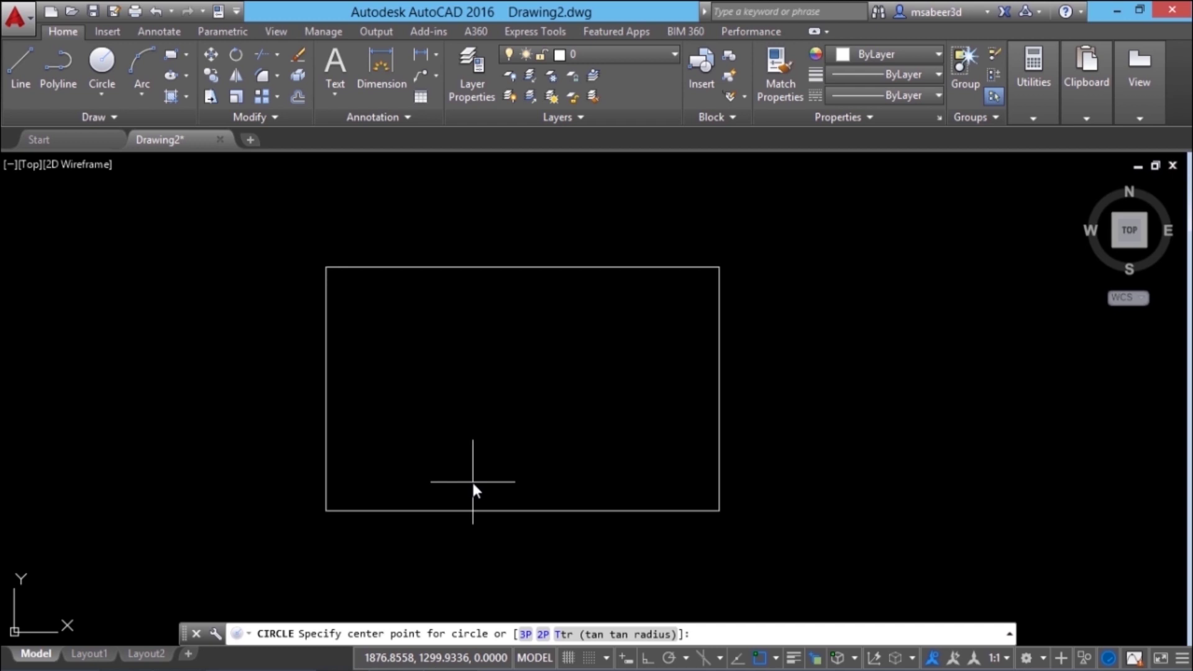
{"action": "right_click", "coordinate": [622, 247], "text": "shift"}
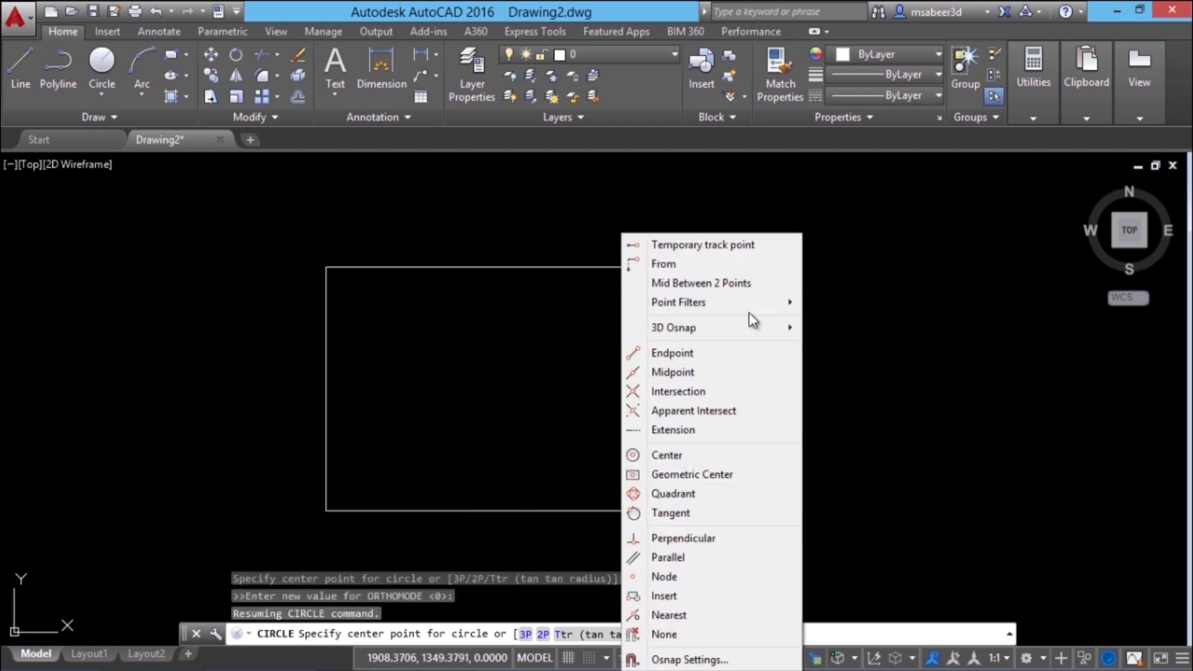
{"action": "mouse_move", "coordinate": [751, 304]}
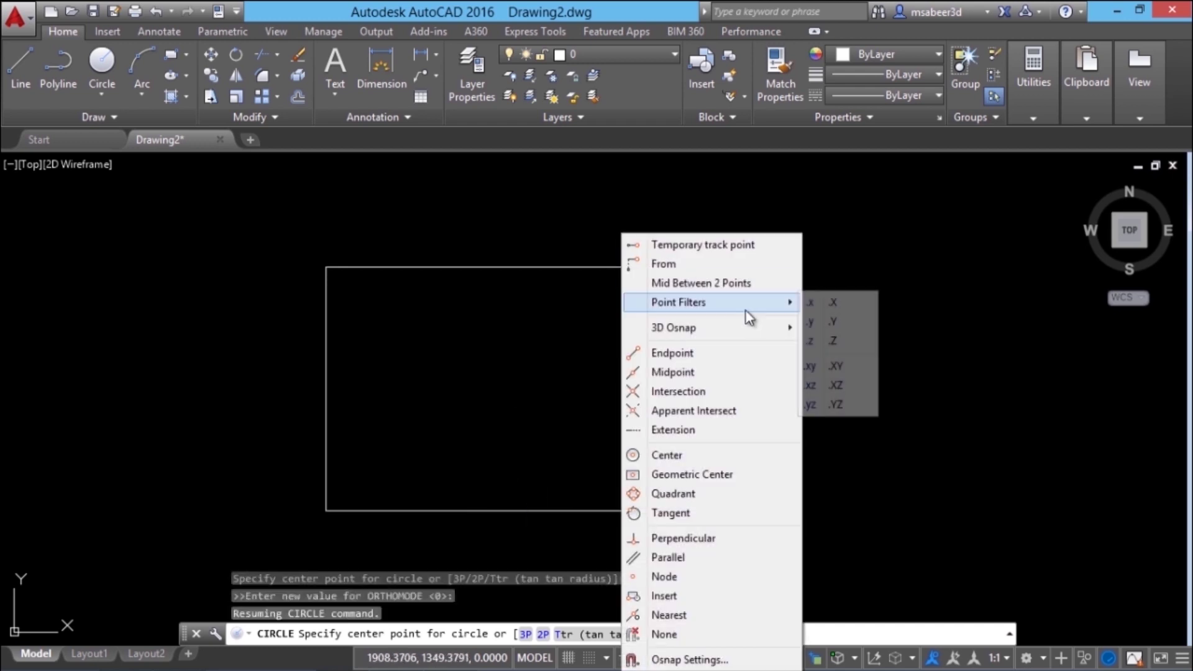
{"action": "left_click", "coordinate": [841, 307]}
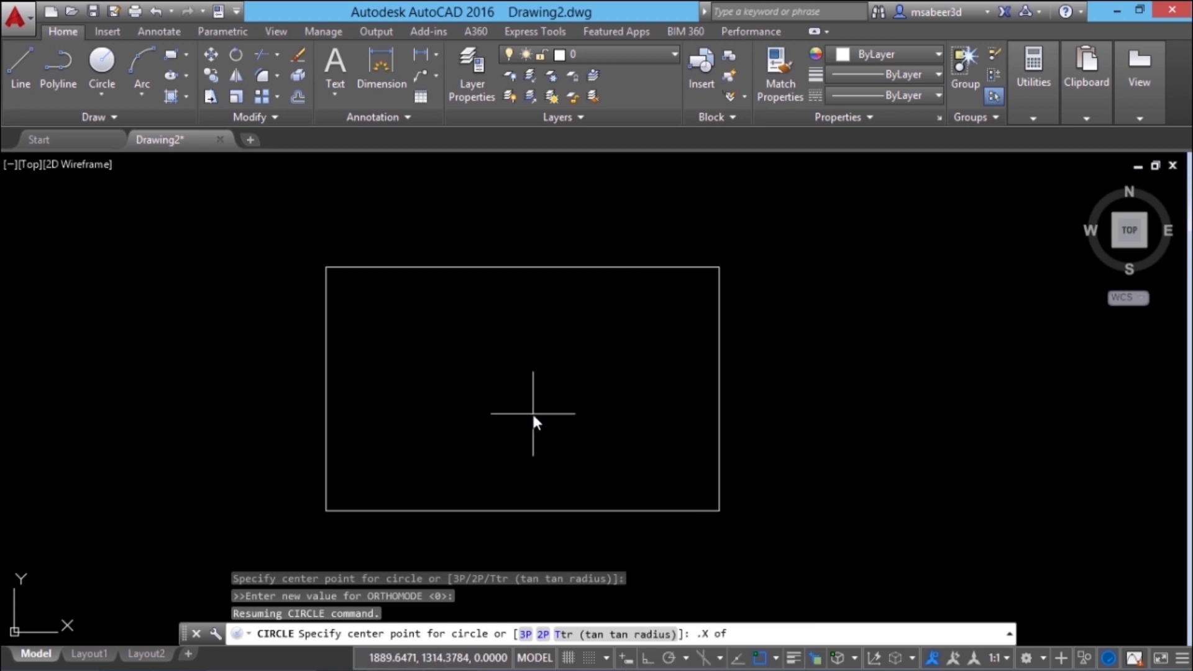
{"action": "left_click", "coordinate": [521, 510]}
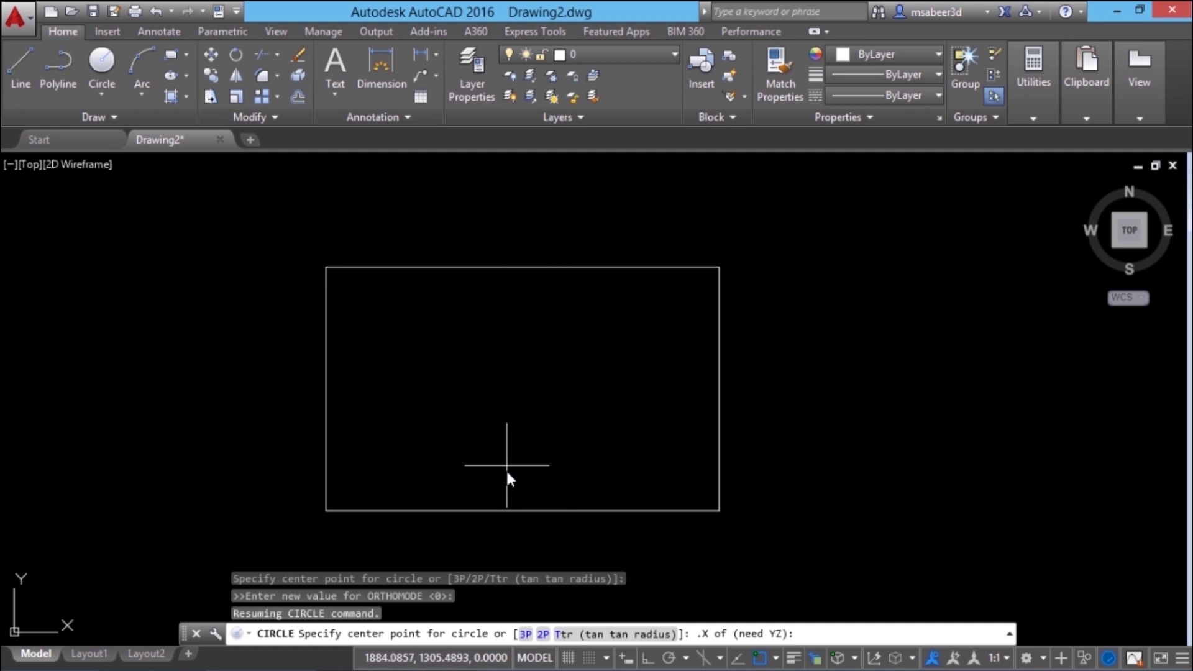
- Take the centre's Y from the left line's midpoint with the .Y filter, set Z to 0, and give a radius of about 17 units
{"action": "right_click", "coordinate": [515, 201], "text": "shift"}
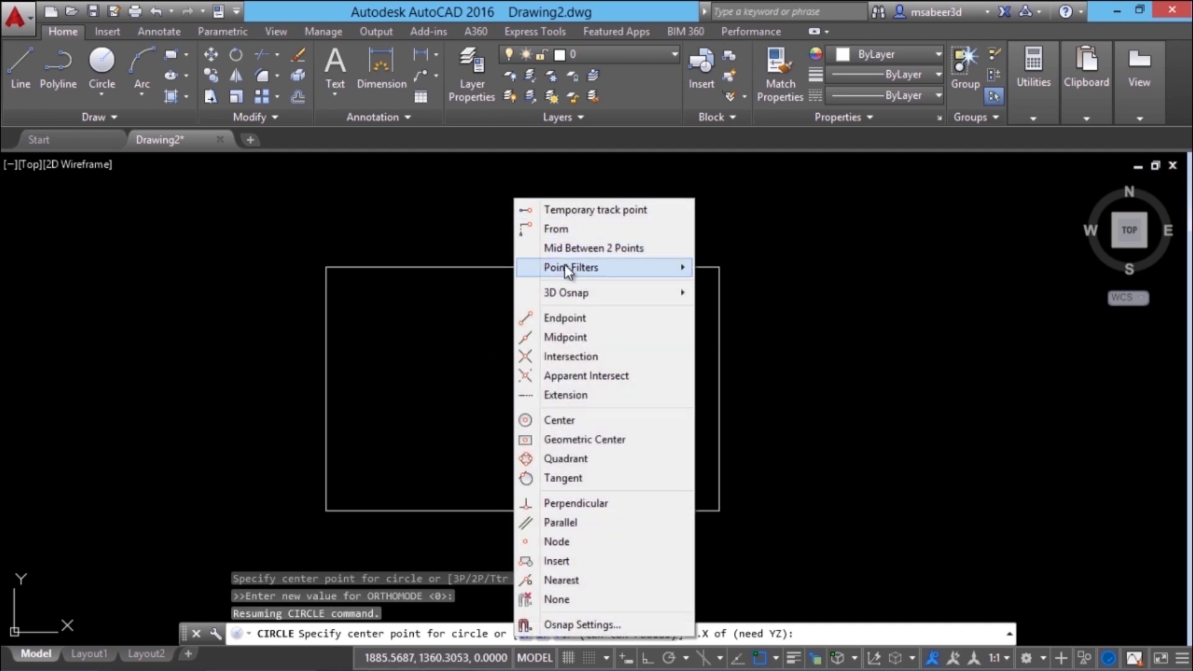
{"action": "mouse_move", "coordinate": [567, 269]}
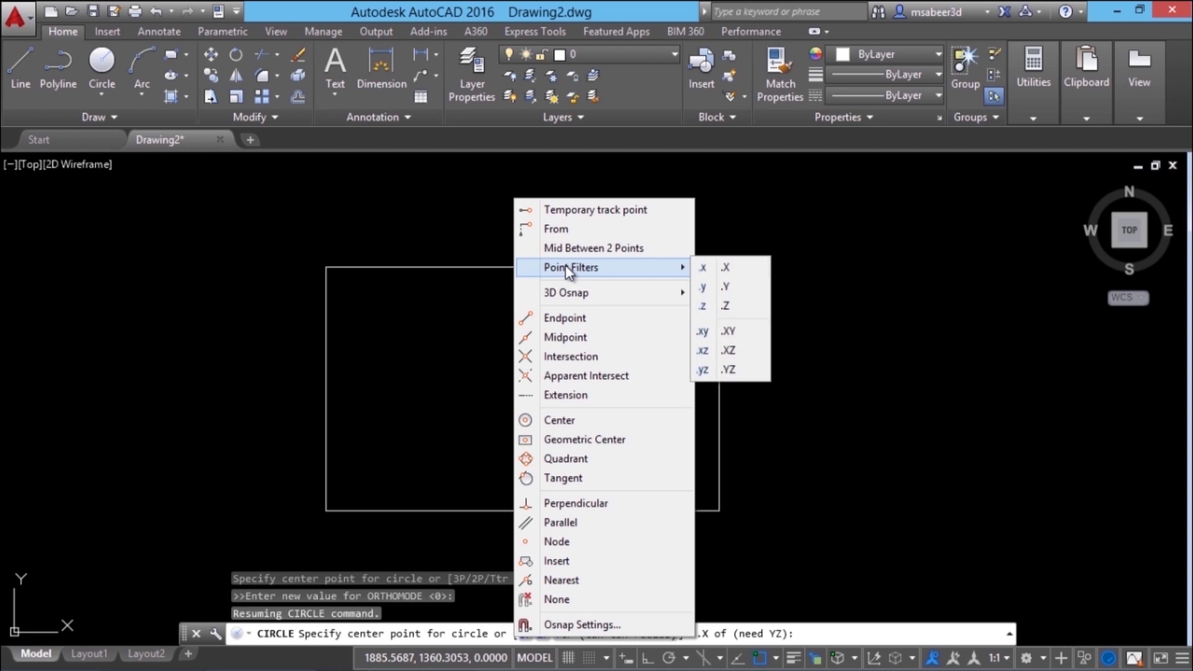
{"action": "left_click", "coordinate": [734, 289]}
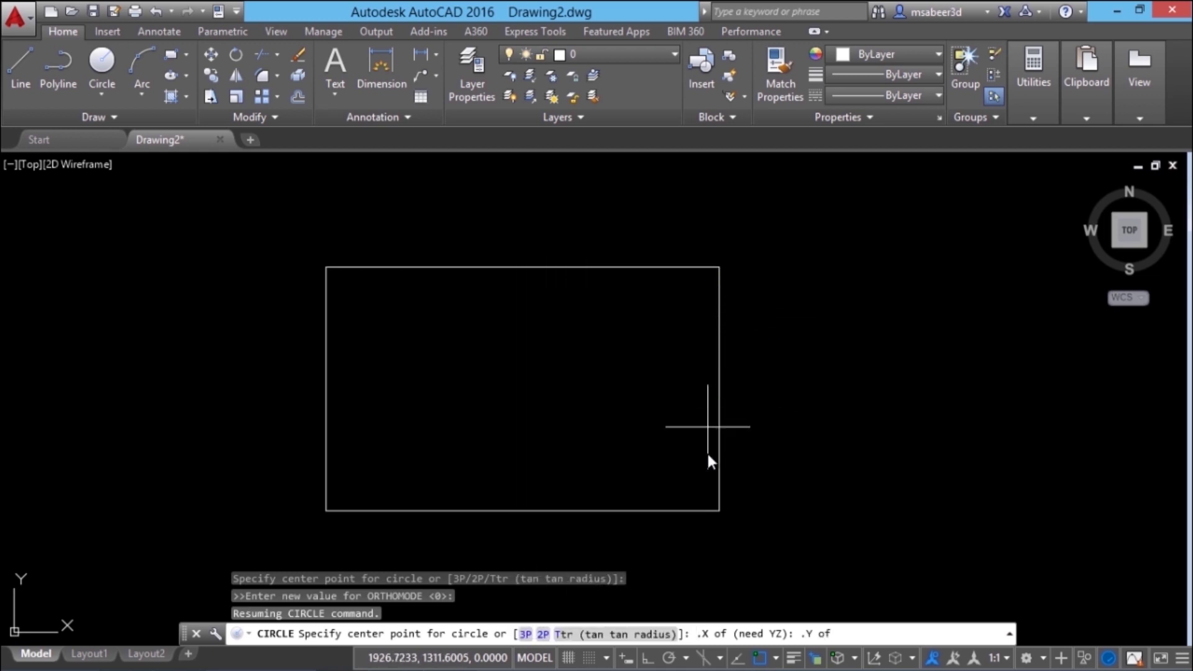
{"action": "left_click", "coordinate": [325, 391]}
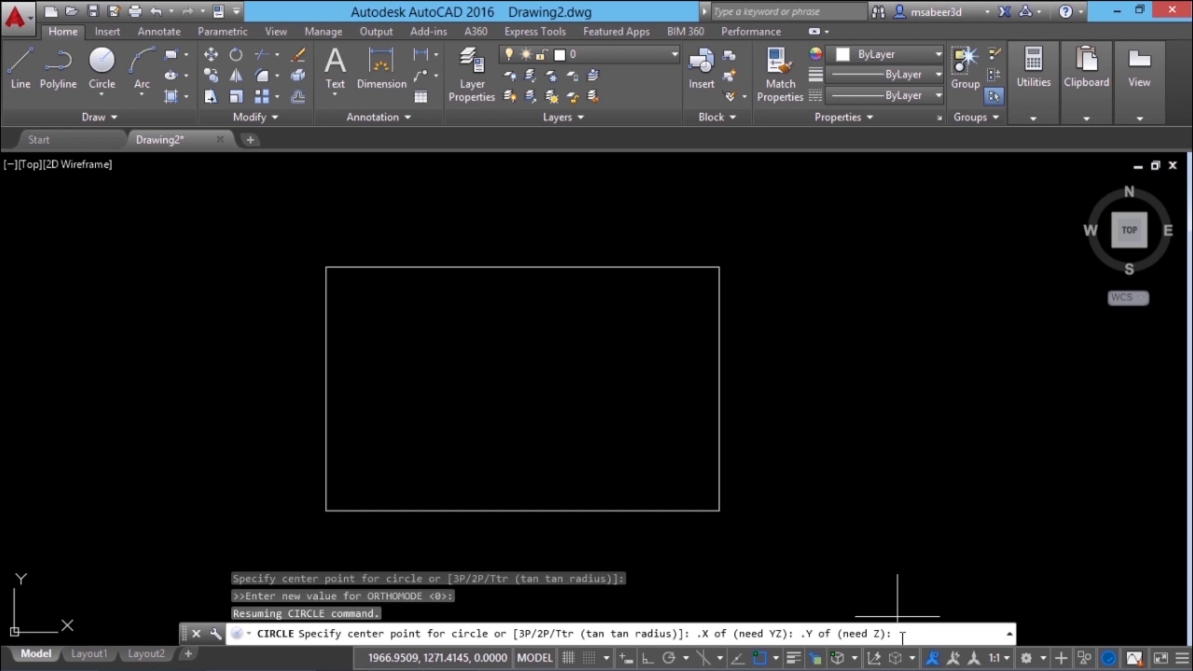
{"action": "type", "text": "0"}
{"action": "key", "text": "Return"}
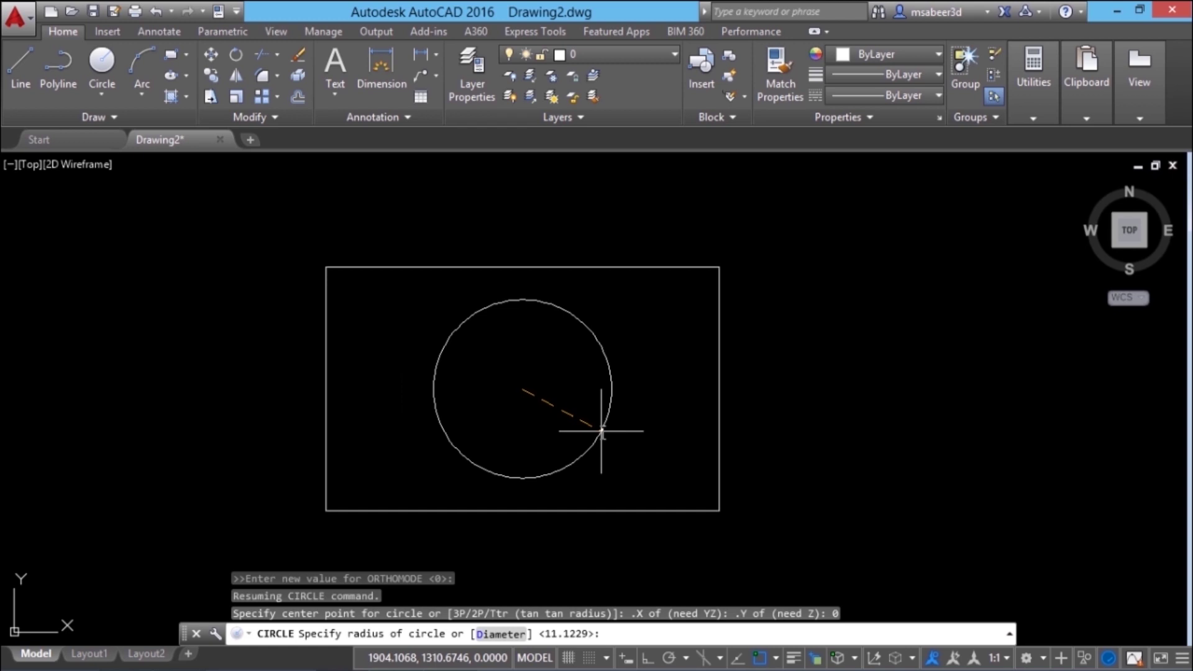
{"action": "left_click", "coordinate": [601, 431]}
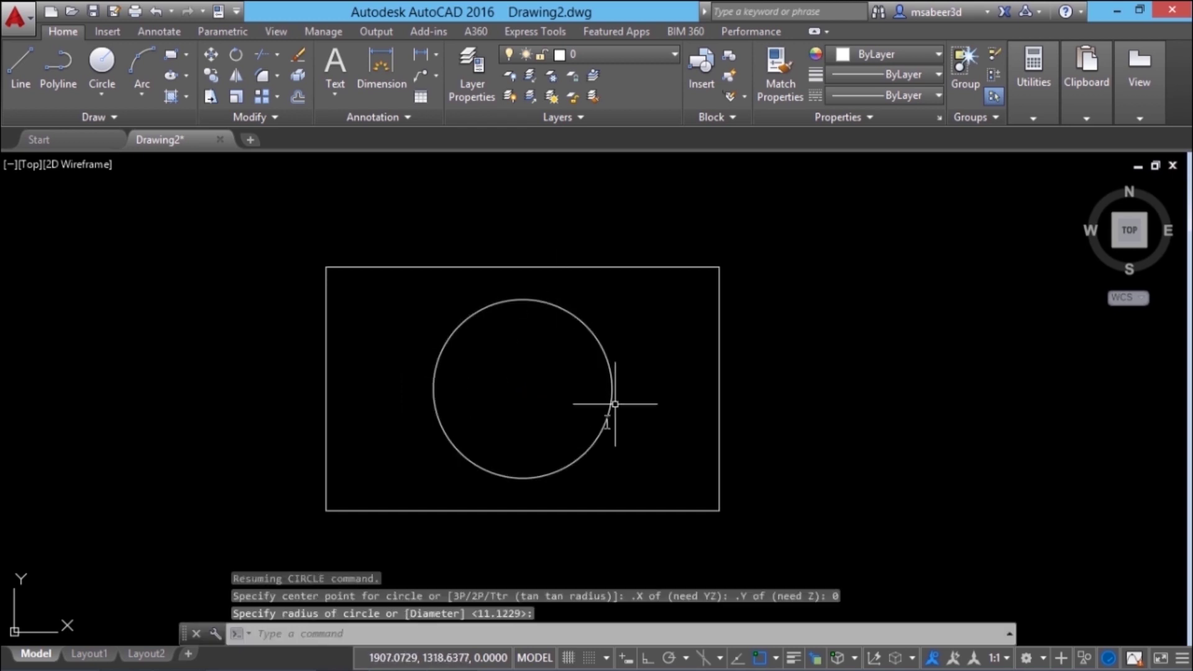
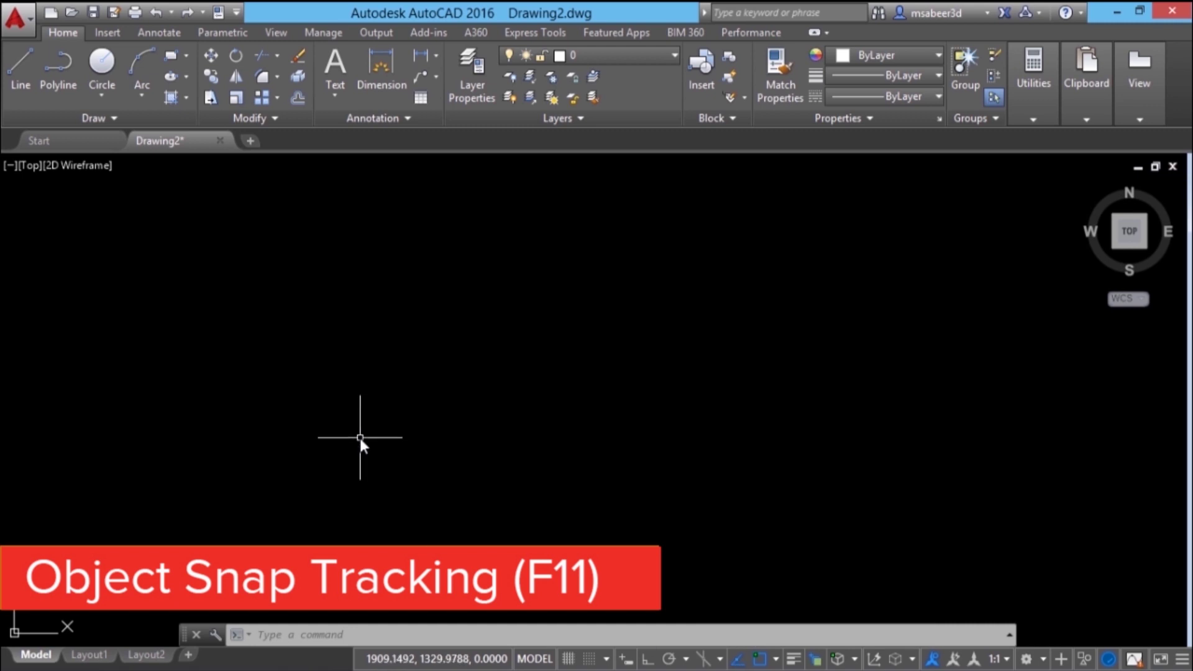
- Draw a horizontal line about 95 units long to the right with Ortho on, continued about 53 units vertically upward
{"action": "left_click", "coordinate": [19, 66]}
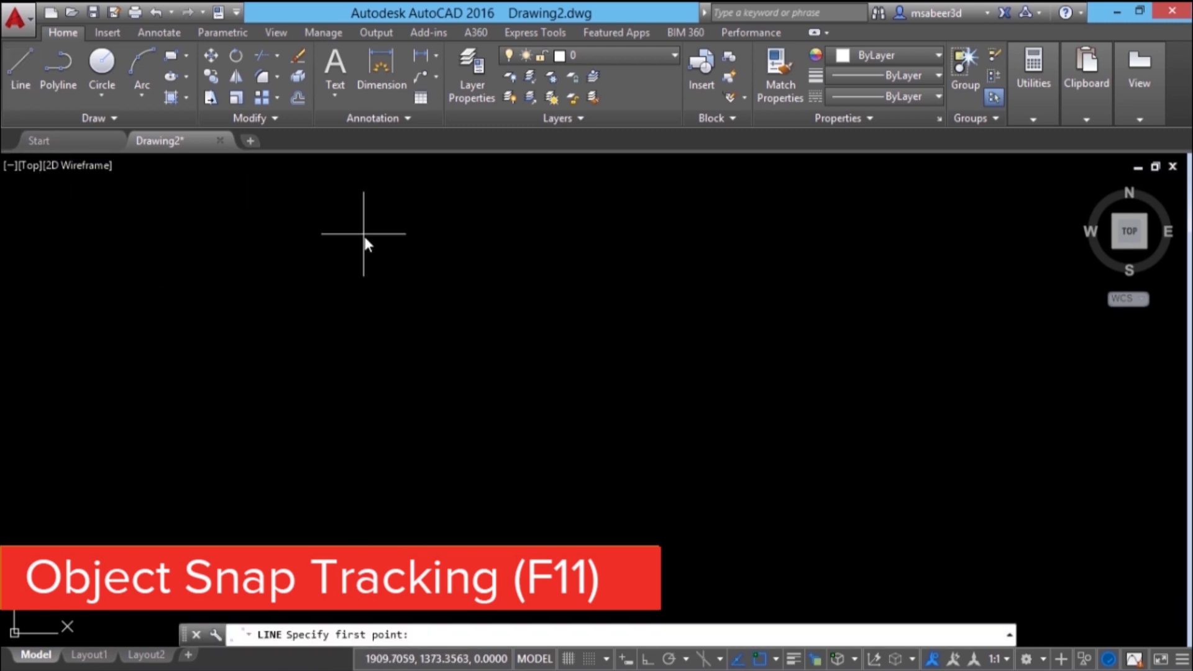
{"action": "left_click", "coordinate": [345, 493]}
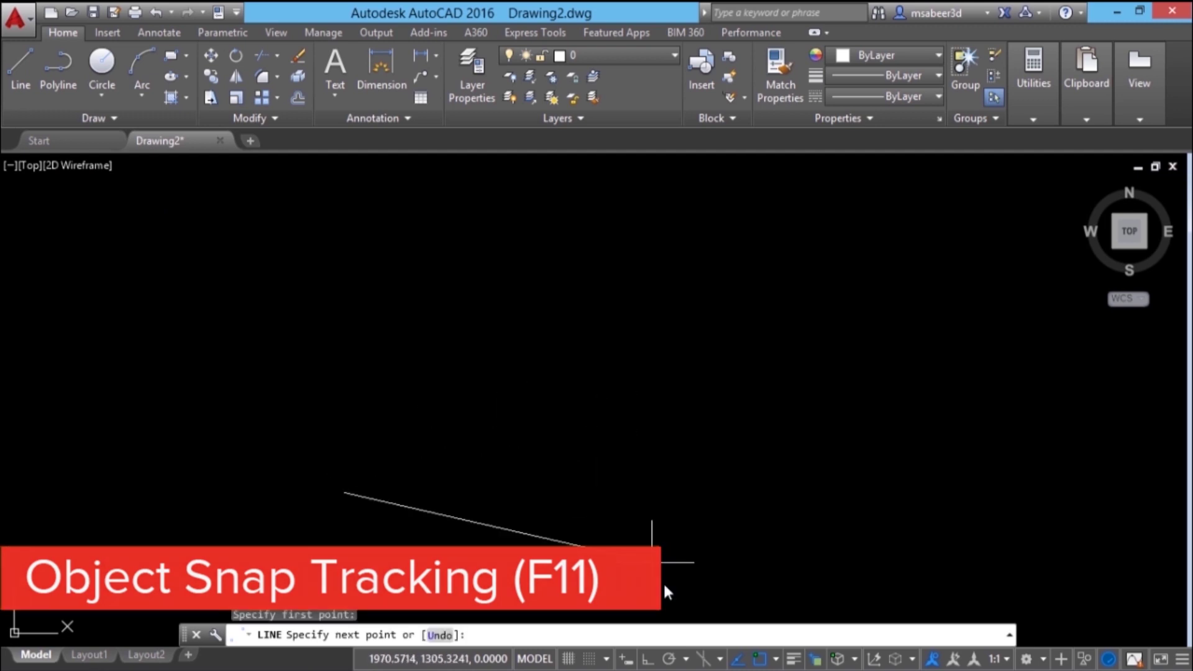
{"action": "key", "text": "F8"}
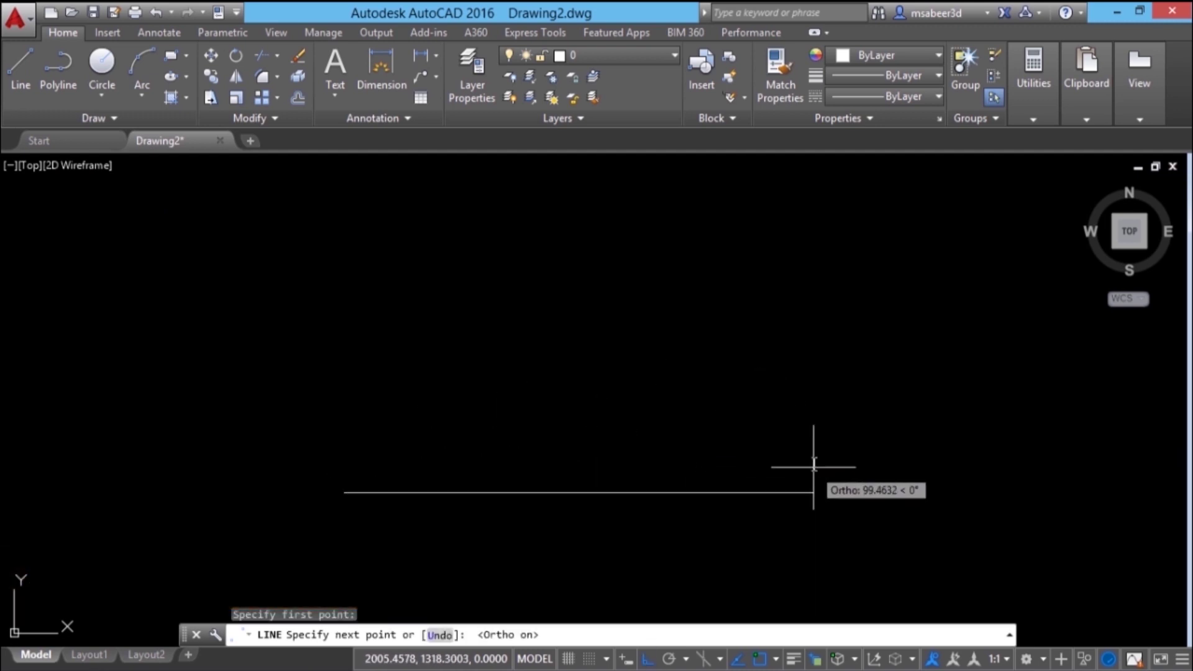
{"action": "left_click", "coordinate": [791, 463]}
{"action": "left_click", "coordinate": [792, 244]}
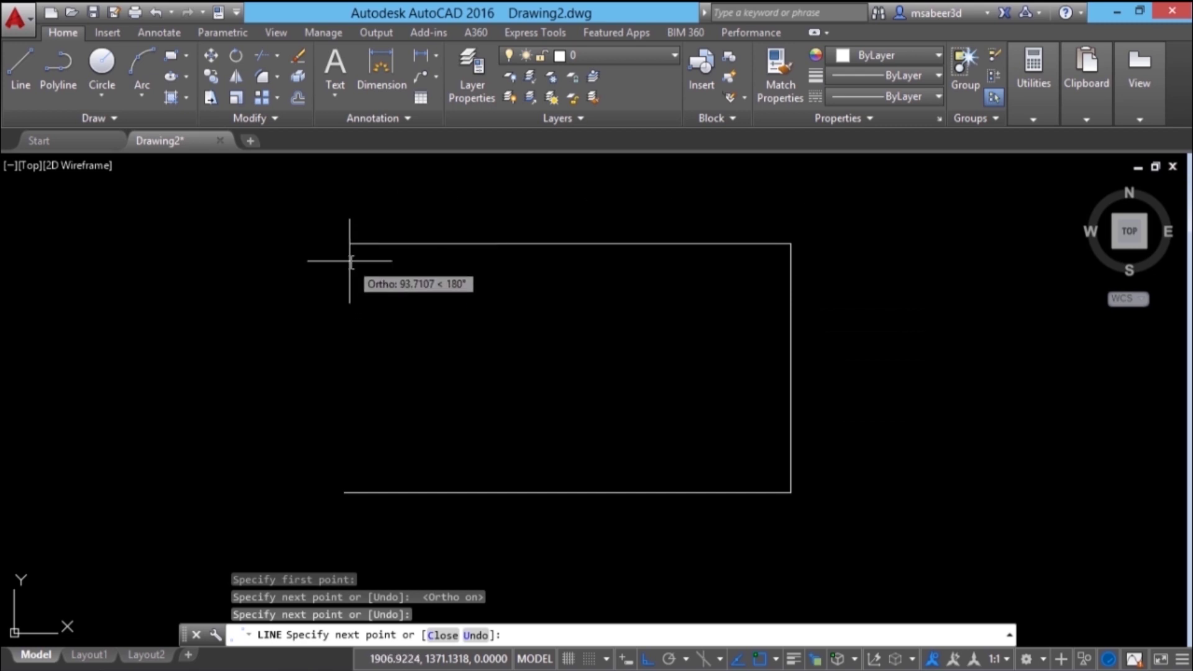
- Turn Ortho off and try a line point tracked straight above the bottom line's left endpoint, undoing that point
{"action": "key", "text": "F8"}
{"action": "key", "text": "F8"}
{"action": "key", "text": "F8"}
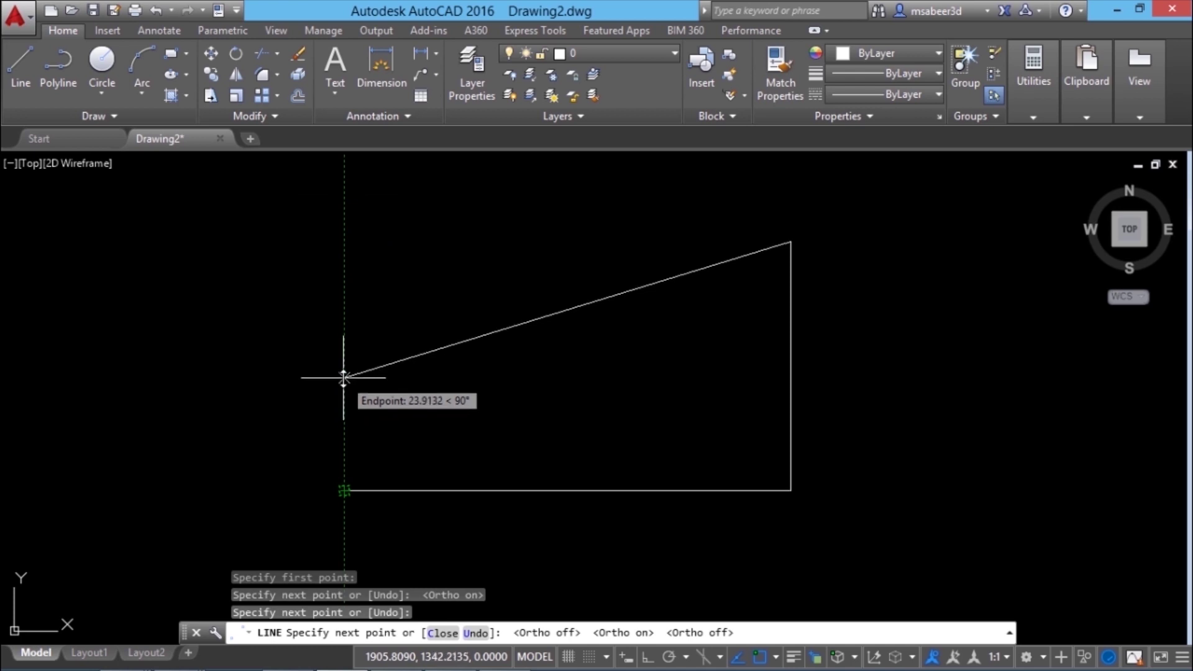
{"action": "left_click", "coordinate": [344, 326]}
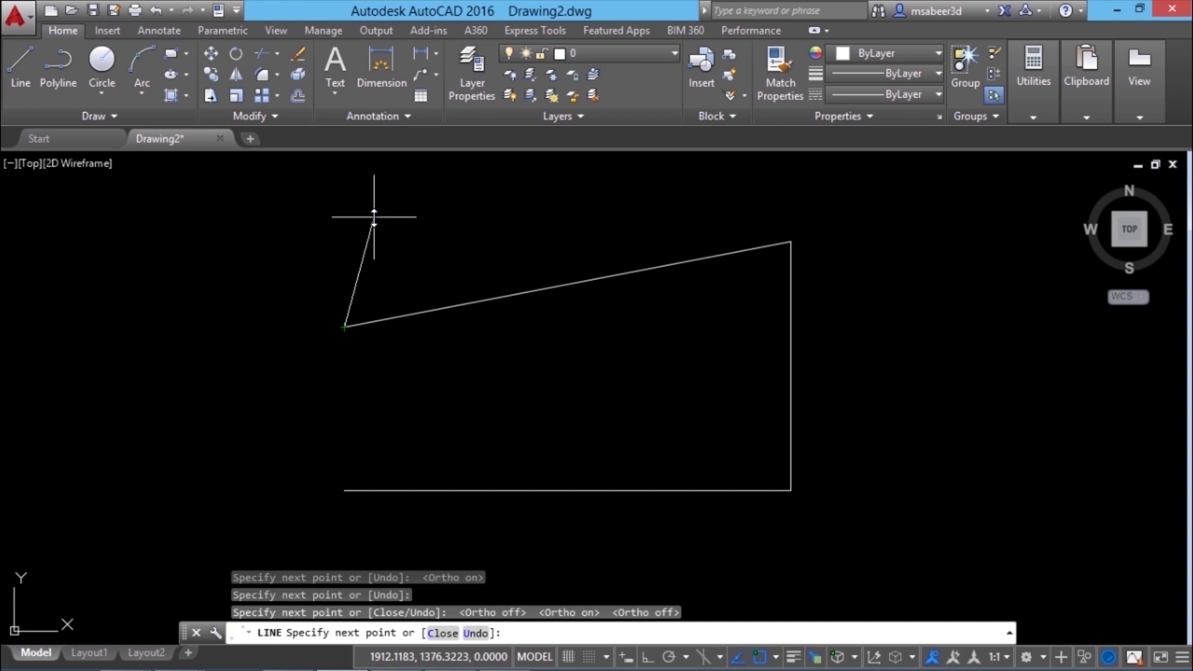
{"action": "left_click", "coordinate": [476, 633]}
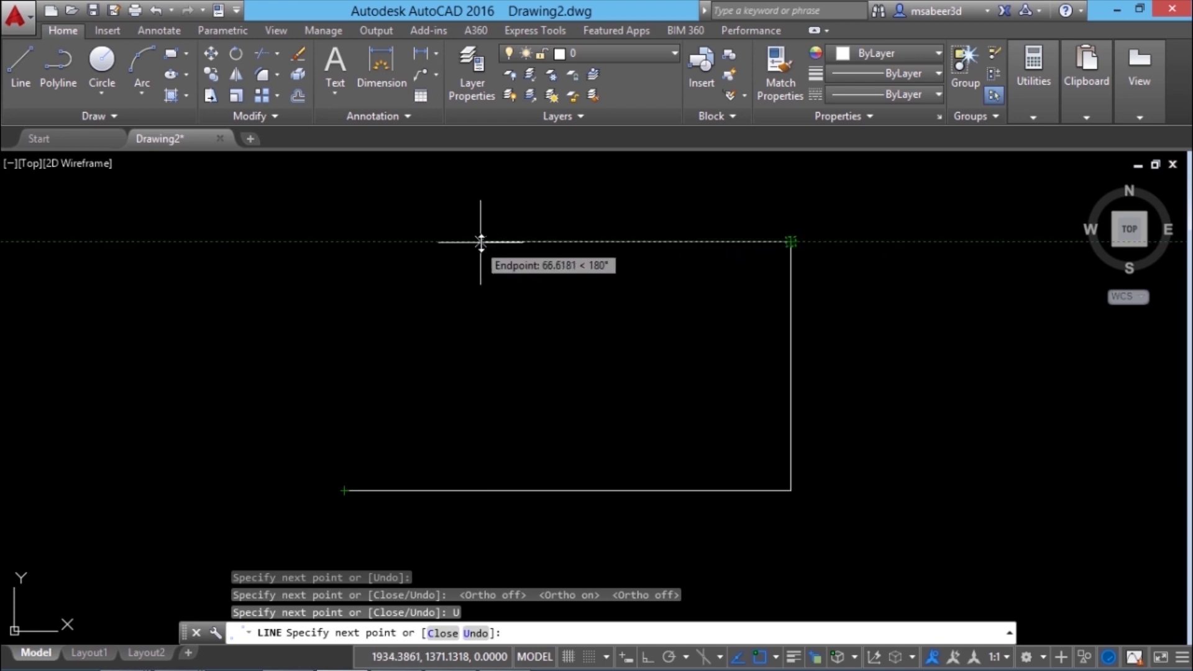
- Track the next point level with the vertical line's upper end and directly above the bottom line's left endpoint, and close the outline
{"action": "left_click", "coordinate": [344, 242]}
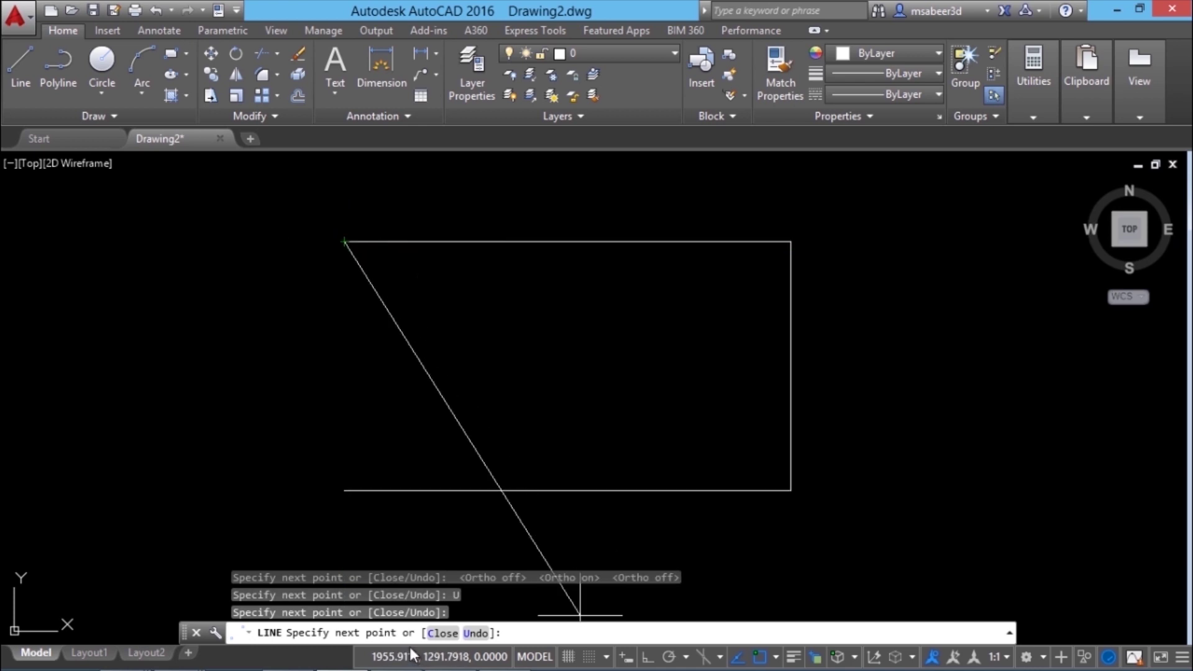
{"action": "left_click", "coordinate": [442, 632]}
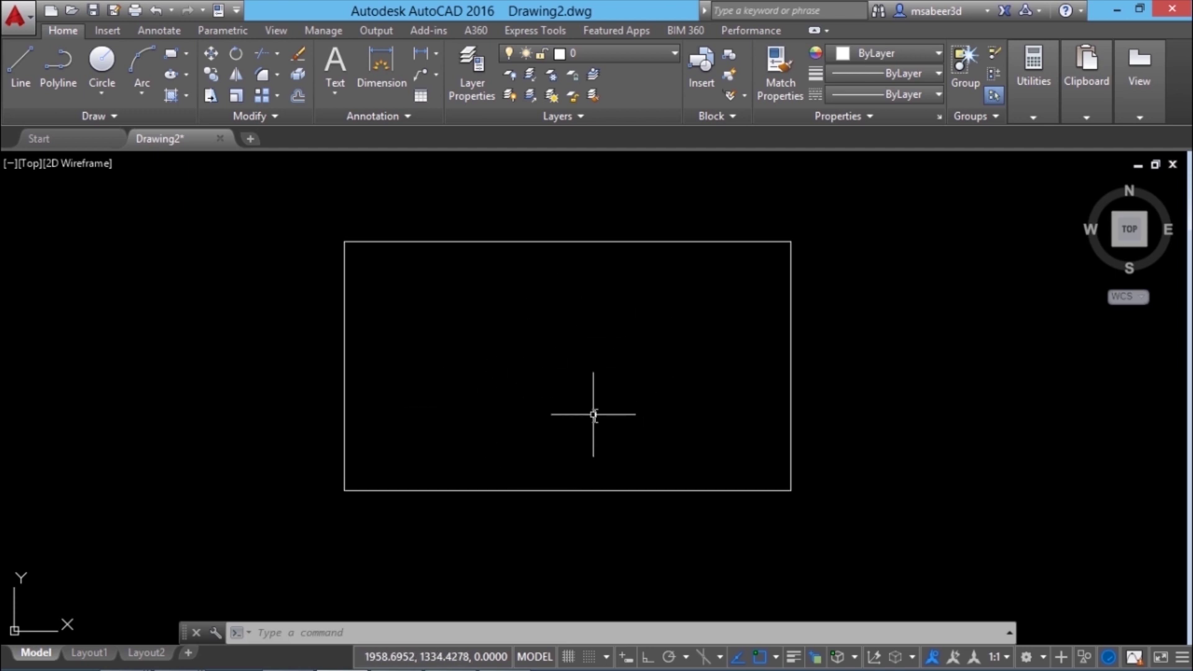
- Draw a circle of about 18.5 units radius, centered where the tracking lines from the rectangle's bottom and right midpoints cross
{"action": "left_click", "coordinate": [96, 92]}
{"action": "left_click", "coordinate": [136, 127]}
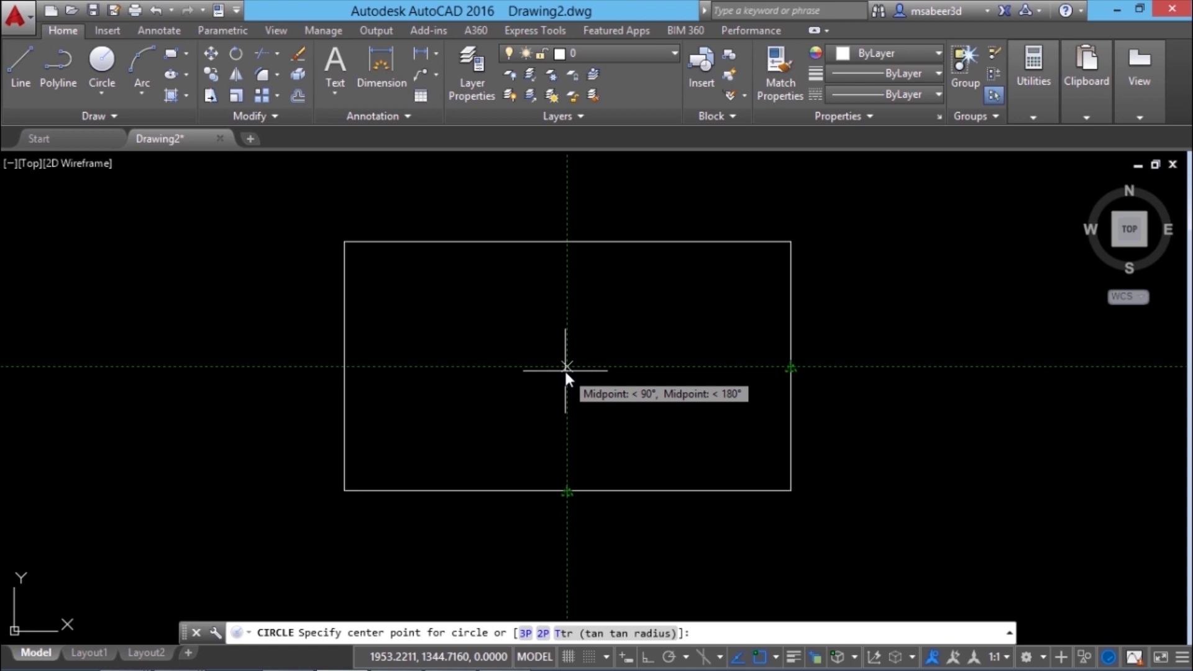
{"action": "left_click", "coordinate": [566, 367]}
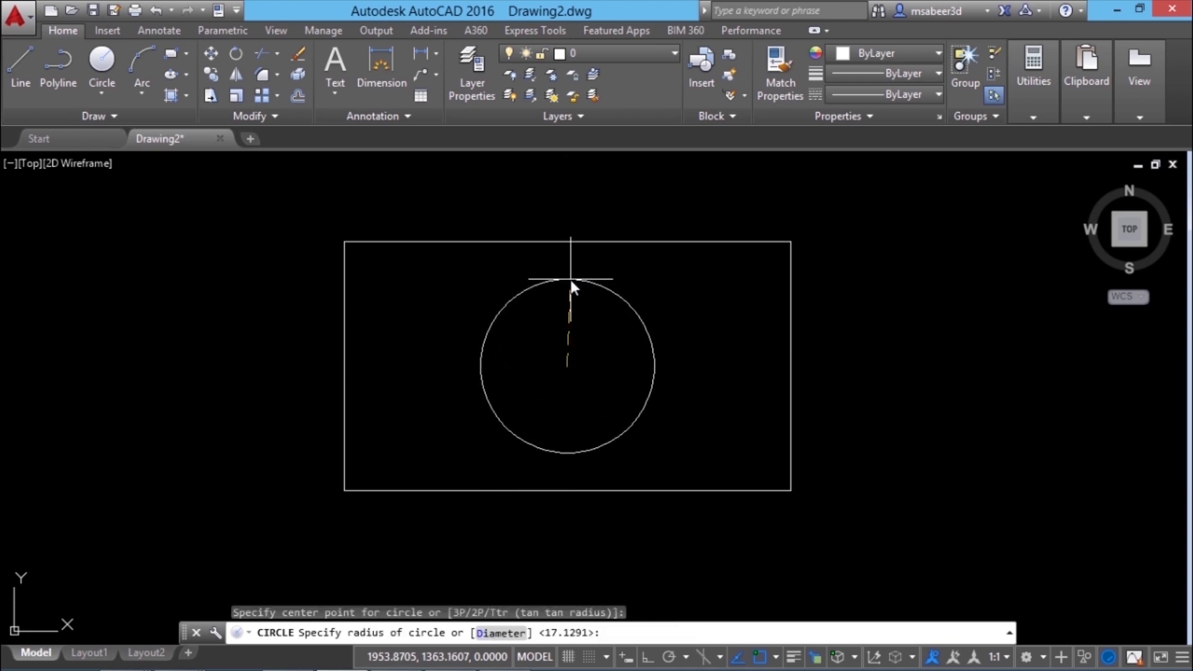
{"action": "left_click", "coordinate": [568, 280]}
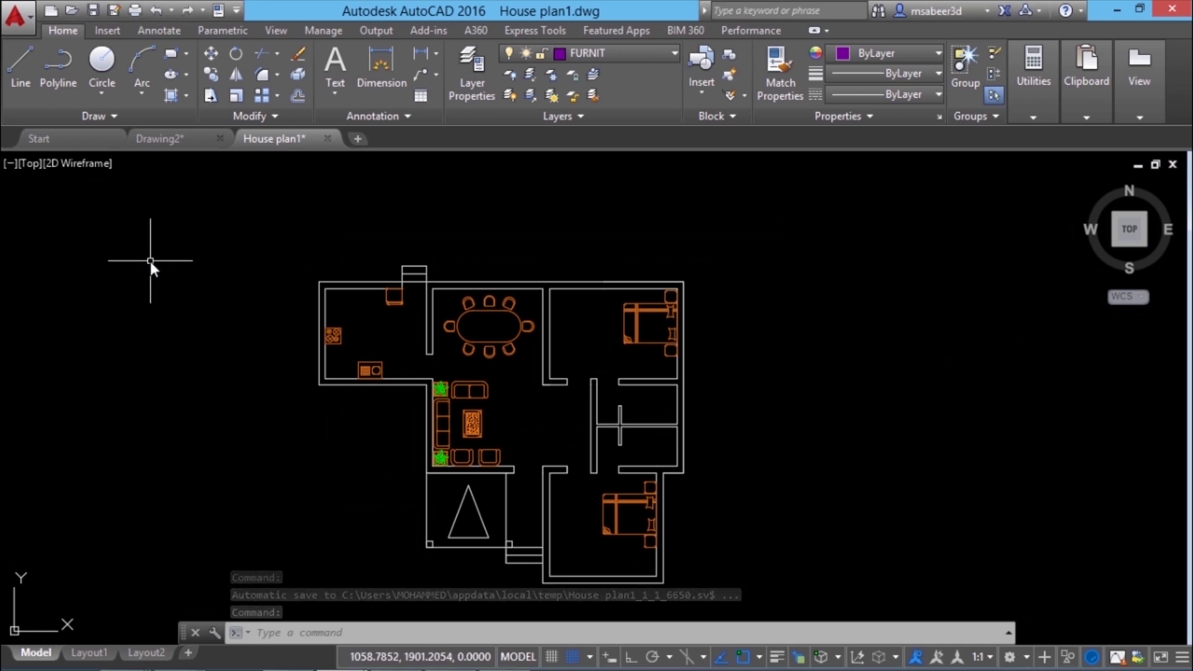
- In House plan1.dwg, draw ten rays fanning out in all directions from one point to the right of the house plan
{"action": "left_click", "coordinate": [115, 117]}
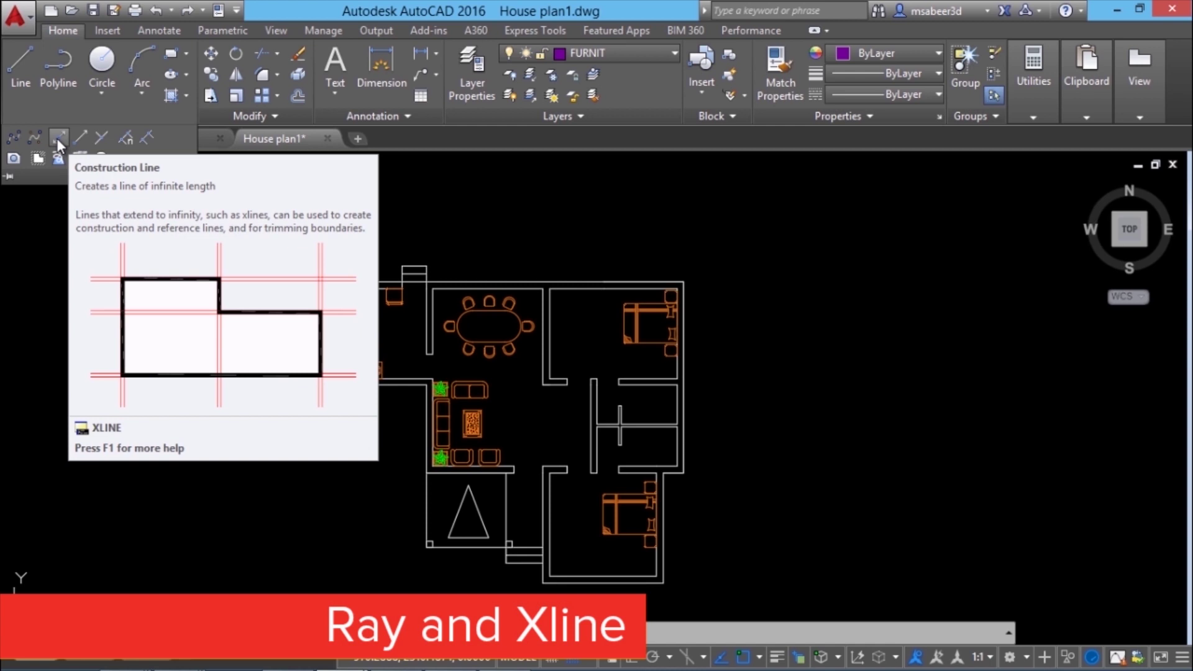
{"action": "left_click", "coordinate": [77, 139]}
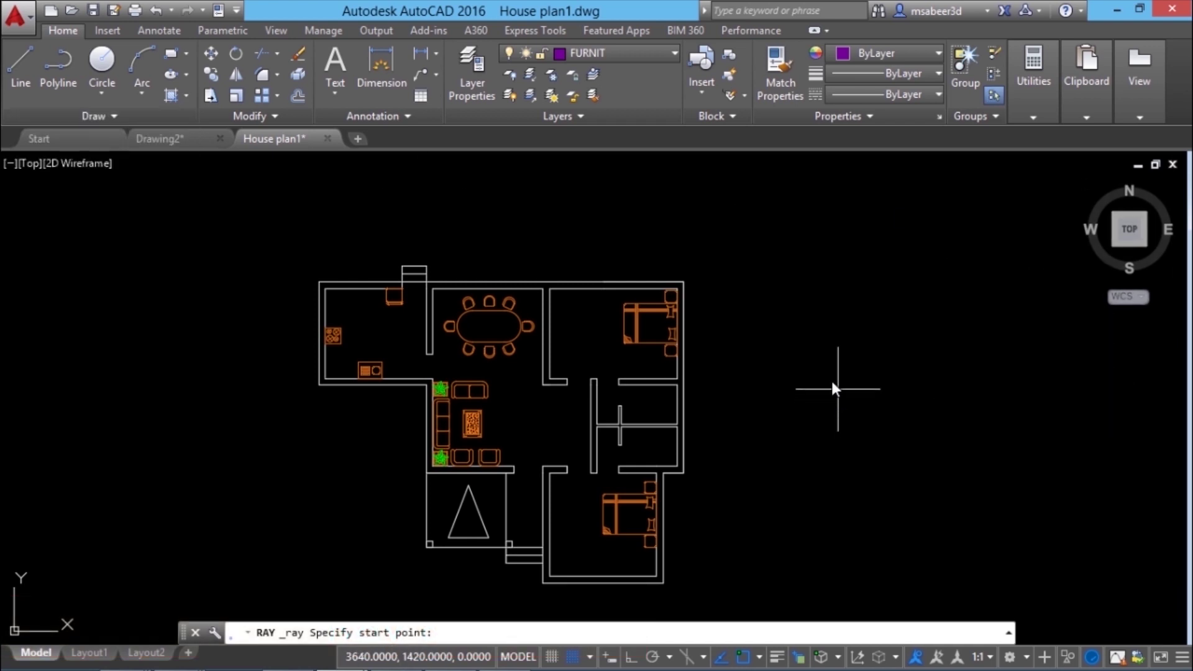
{"action": "left_click", "coordinate": [865, 395]}
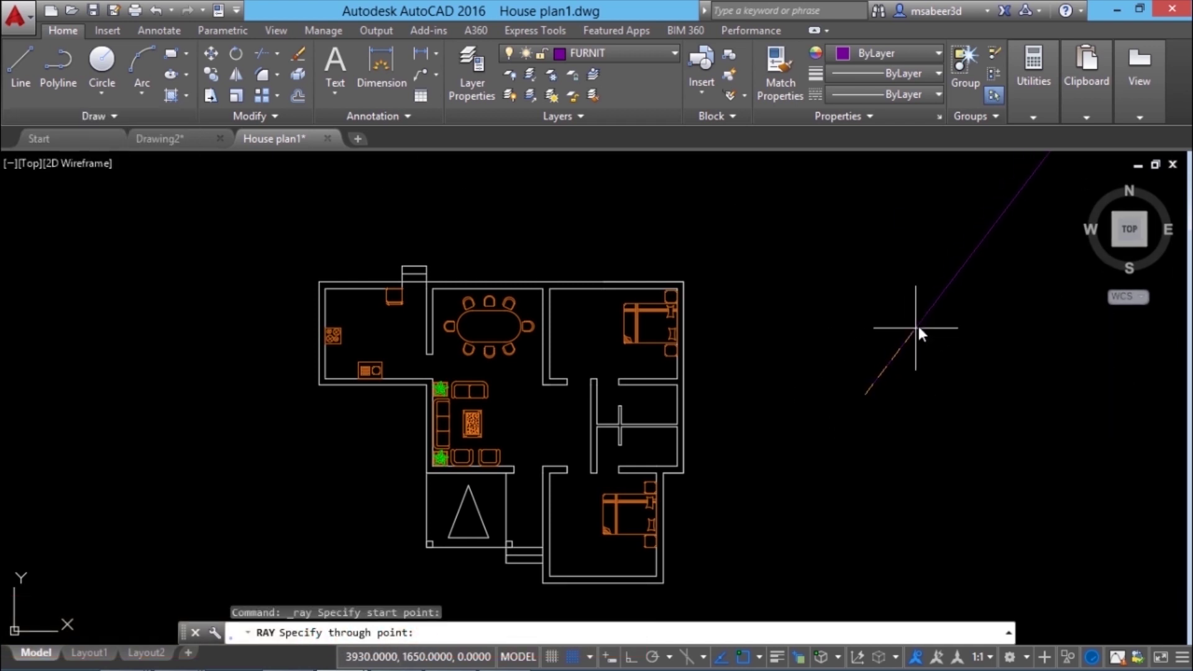
{"action": "left_click", "coordinate": [938, 301]}
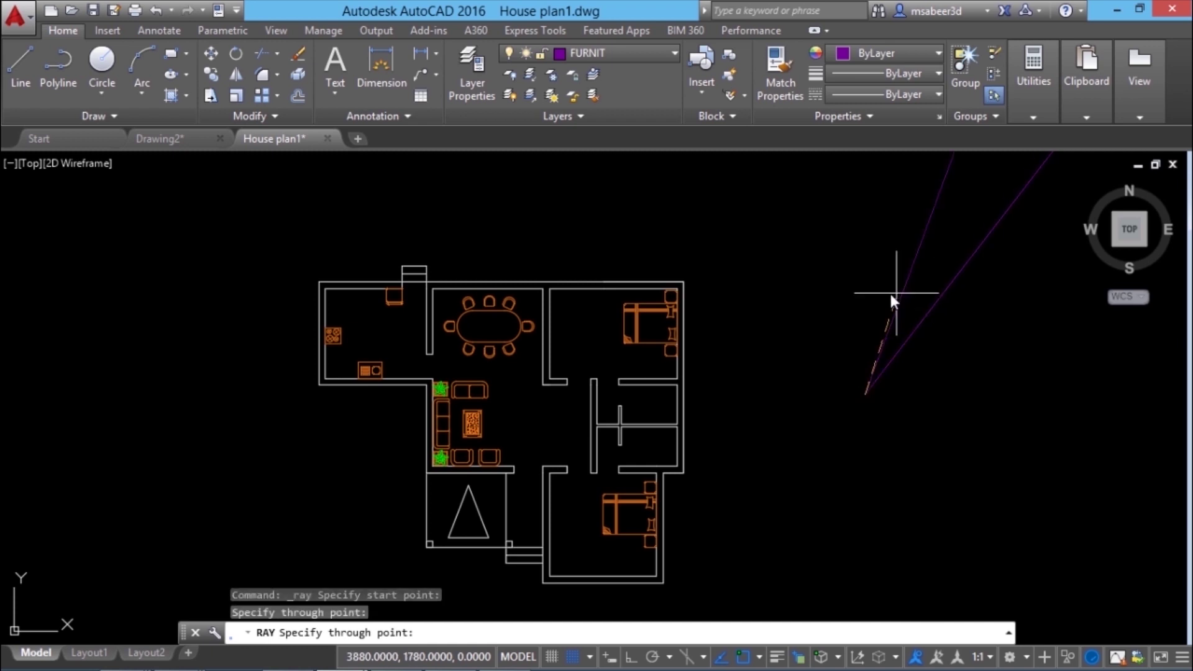
{"action": "left_click", "coordinate": [845, 271]}
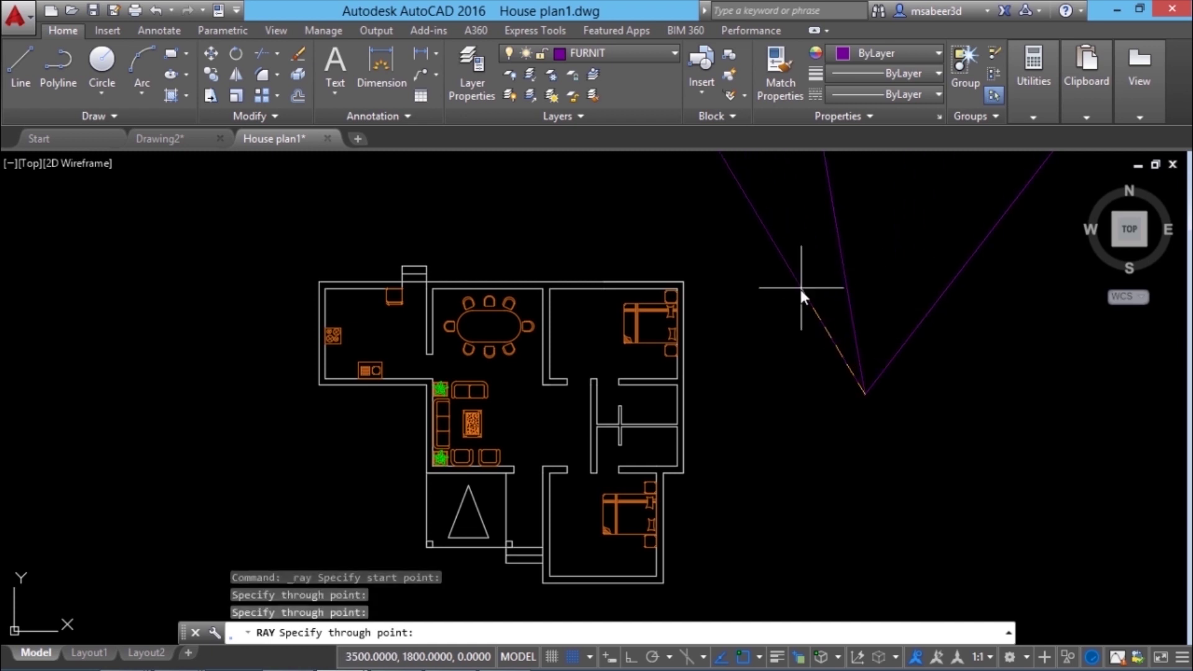
{"action": "left_click", "coordinate": [800, 286]}
{"action": "left_click", "coordinate": [764, 336]}
{"action": "left_click", "coordinate": [756, 382]}
{"action": "left_click", "coordinate": [771, 458]}
{"action": "left_click", "coordinate": [805, 485]}
{"action": "left_click", "coordinate": [898, 506]}
{"action": "left_click", "coordinate": [952, 480]}
{"action": "left_click", "coordinate": [967, 419]}
{"action": "type", "text": "v"}
{"action": "key", "text": "Return"}
{"action": "key", "text": "Escape"}
- Select all the rays around their common start point with a crossing window and erase them
{"action": "scroll", "coordinate": [819, 427], "scroll_direction": "down", "scroll_amount": 5}
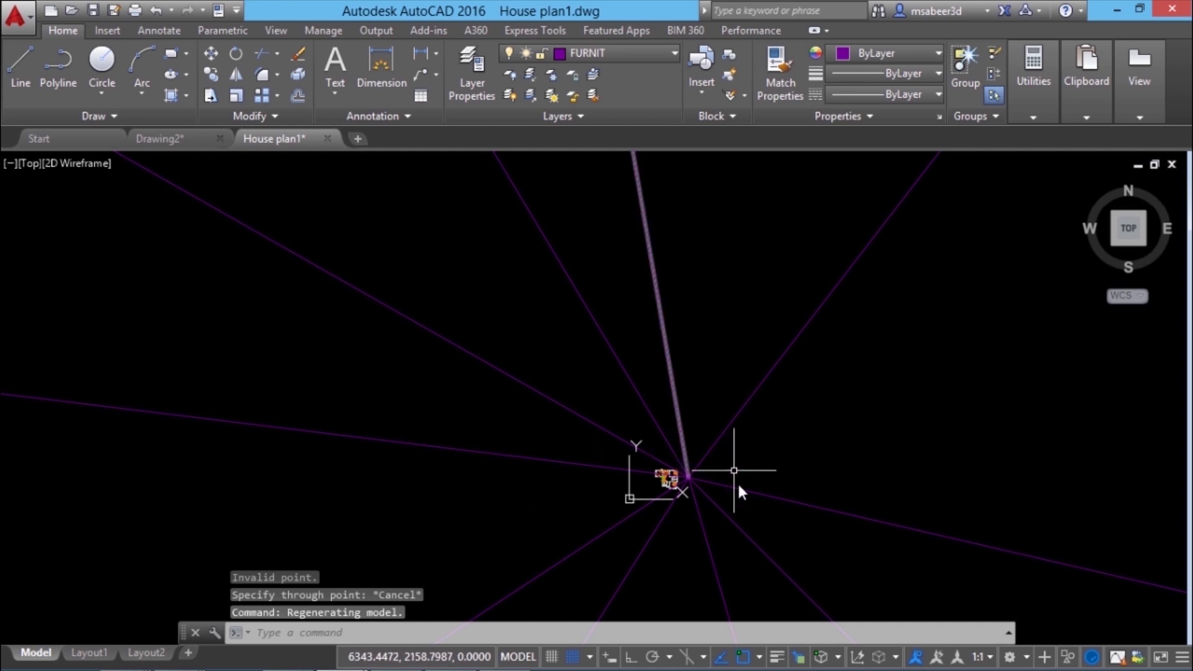
{"action": "scroll", "coordinate": [731, 539], "scroll_direction": "up", "scroll_amount": 4}
{"action": "left_click", "coordinate": [659, 363]}
{"action": "left_click", "coordinate": [618, 412]}
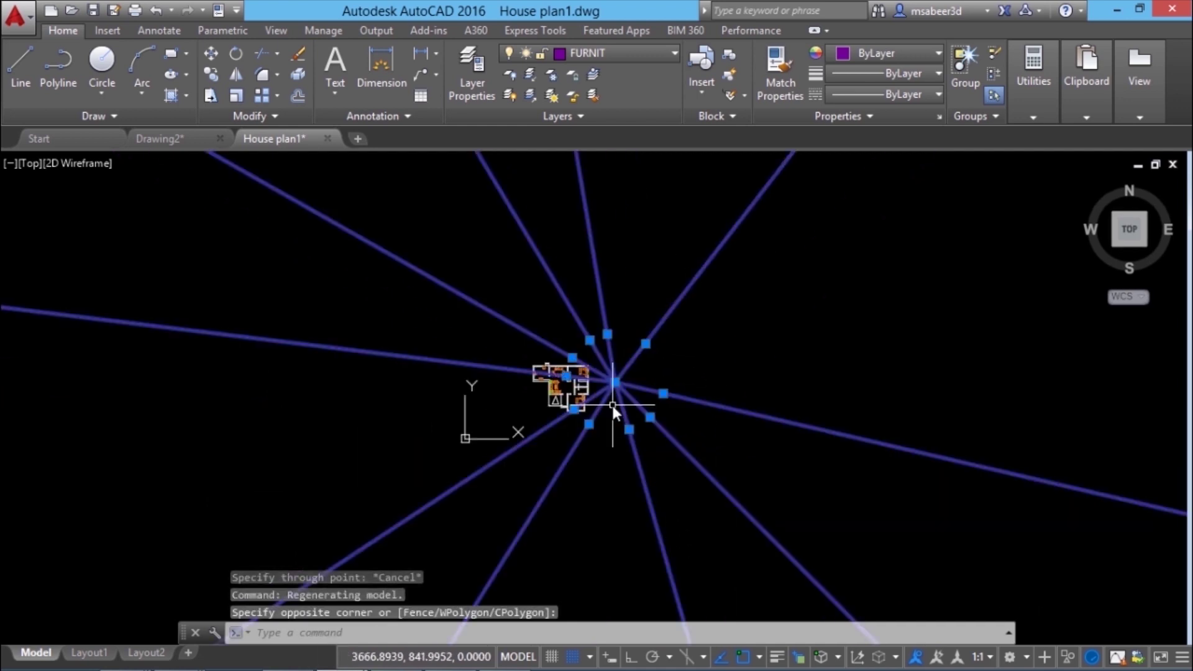
{"action": "left_click", "coordinate": [299, 55]}
- Turn on Ortho and draw a horizontal and a vertical construction line crossing at one point above and left of the house plan
{"action": "scroll", "coordinate": [576, 386], "scroll_direction": "up", "scroll_amount": 5}
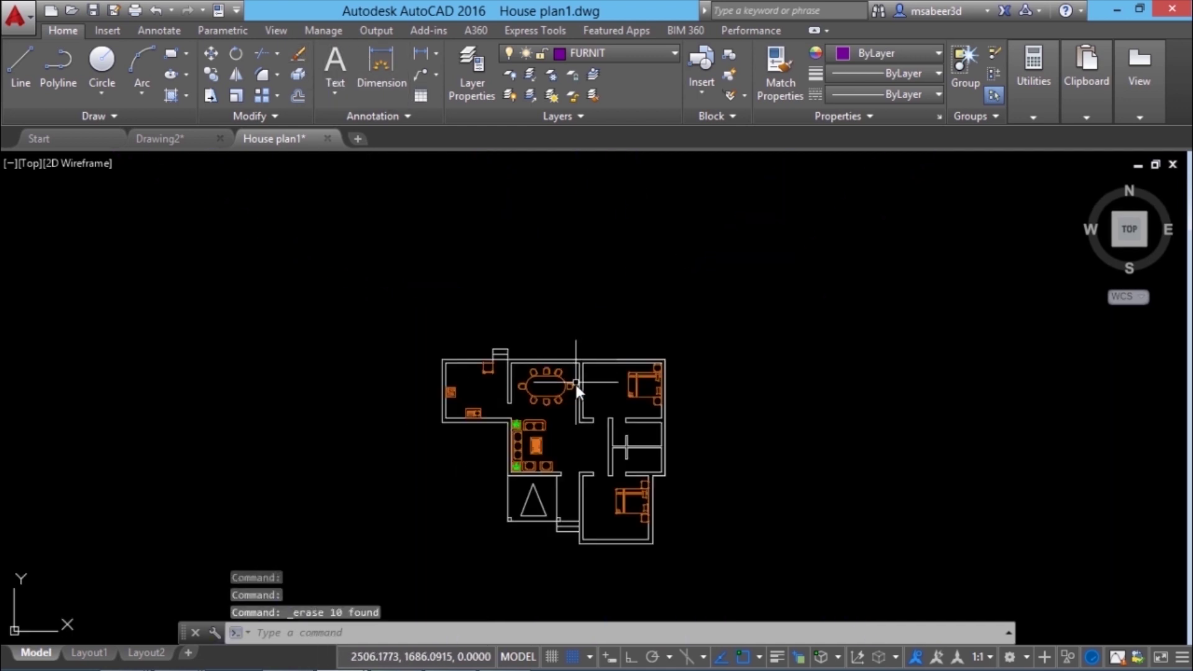
{"action": "left_click", "coordinate": [115, 115]}
{"action": "left_click", "coordinate": [59, 136]}
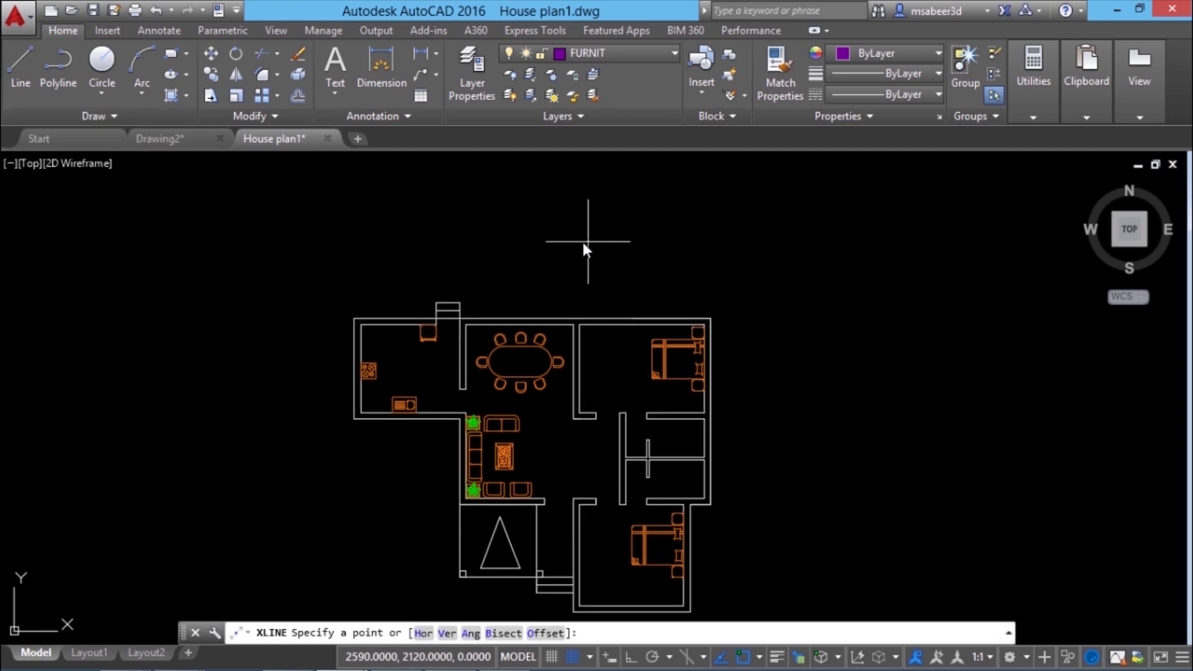
{"action": "left_click", "coordinate": [311, 254]}
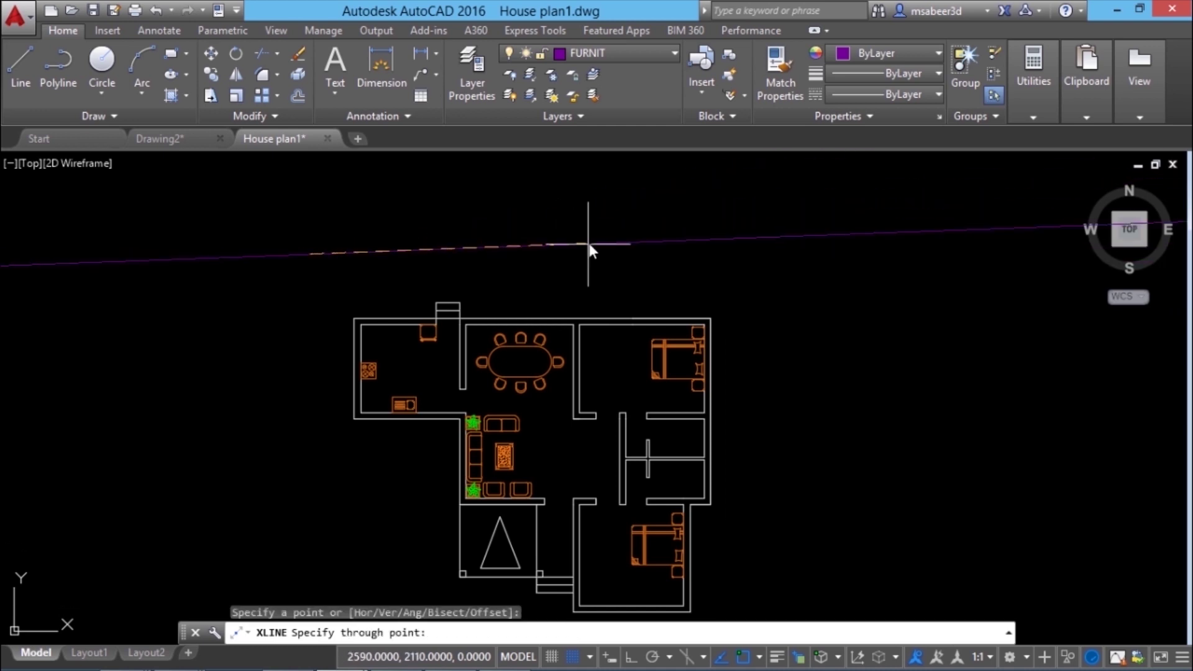
{"action": "key", "text": "F8"}
{"action": "left_click", "coordinate": [539, 254]}
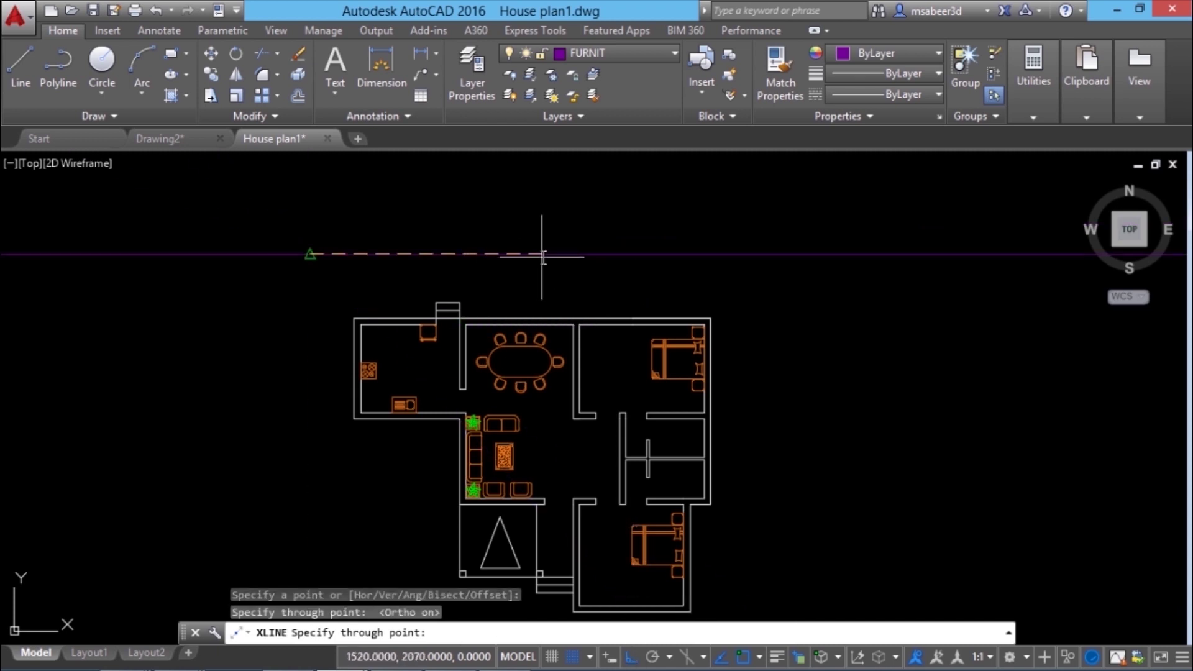
{"action": "left_click", "coordinate": [328, 185]}
{"action": "key", "text": "Return"}
{"action": "scroll", "coordinate": [586, 398], "scroll_direction": "down", "scroll_amount": 6}
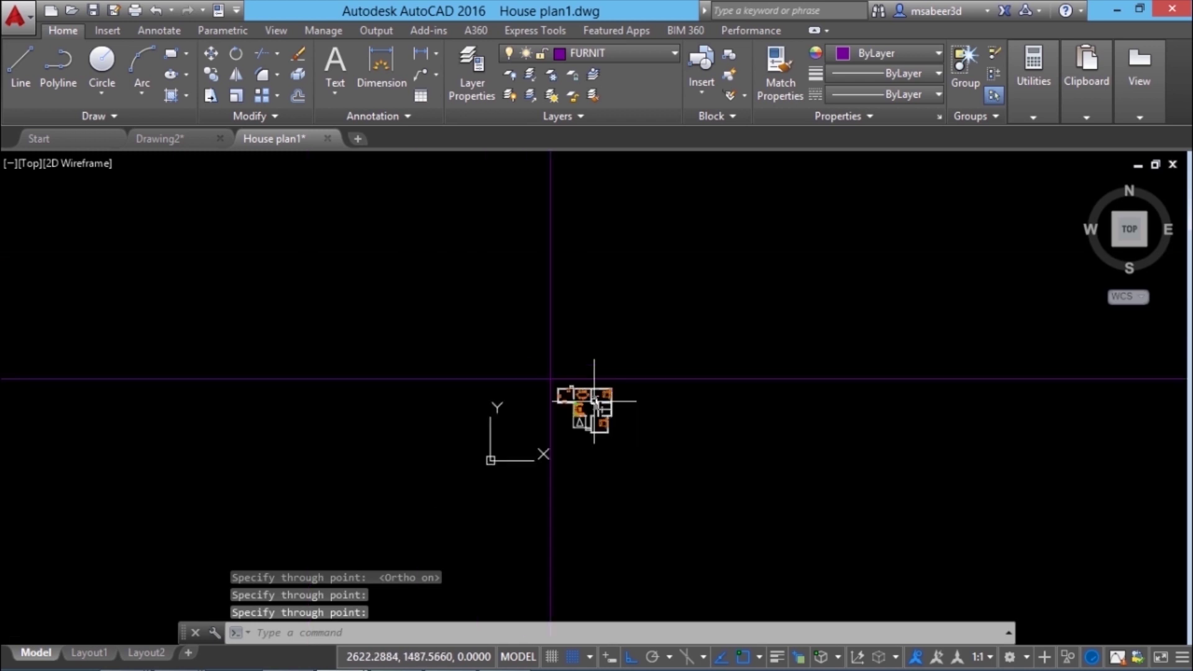
- Select both construction lines at their crossing and erase them
{"action": "scroll", "coordinate": [365, 421], "scroll_direction": "up", "scroll_amount": 6}
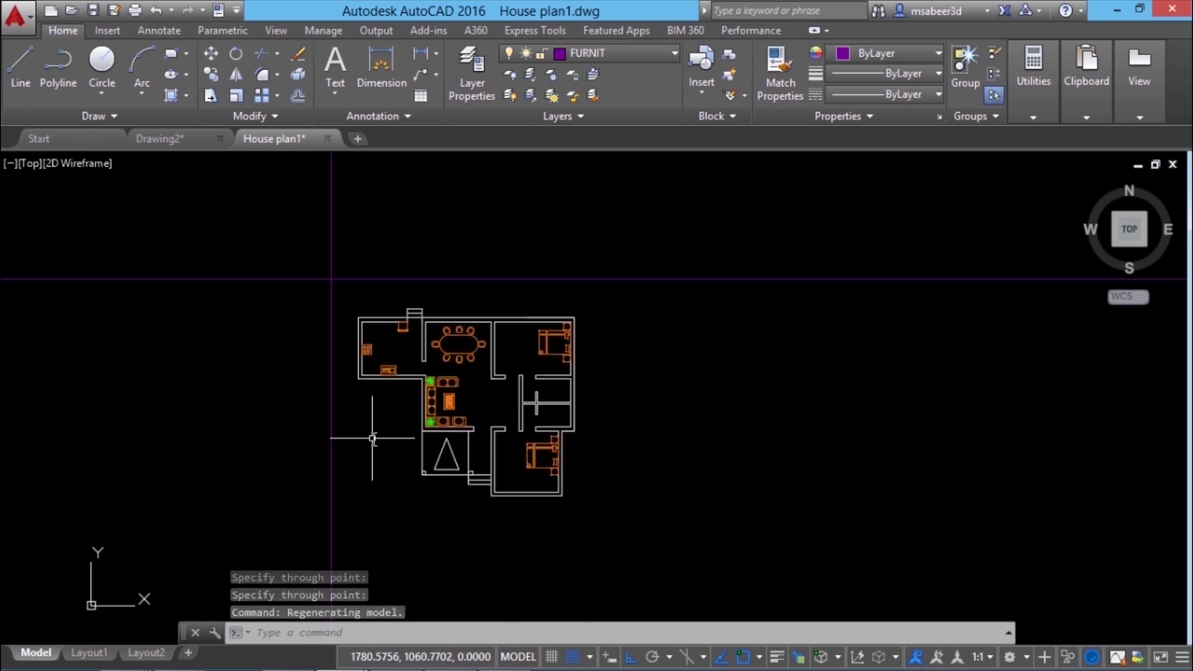
{"action": "left_click_drag", "start_coordinate": [341, 258], "coordinate": [305, 286]}
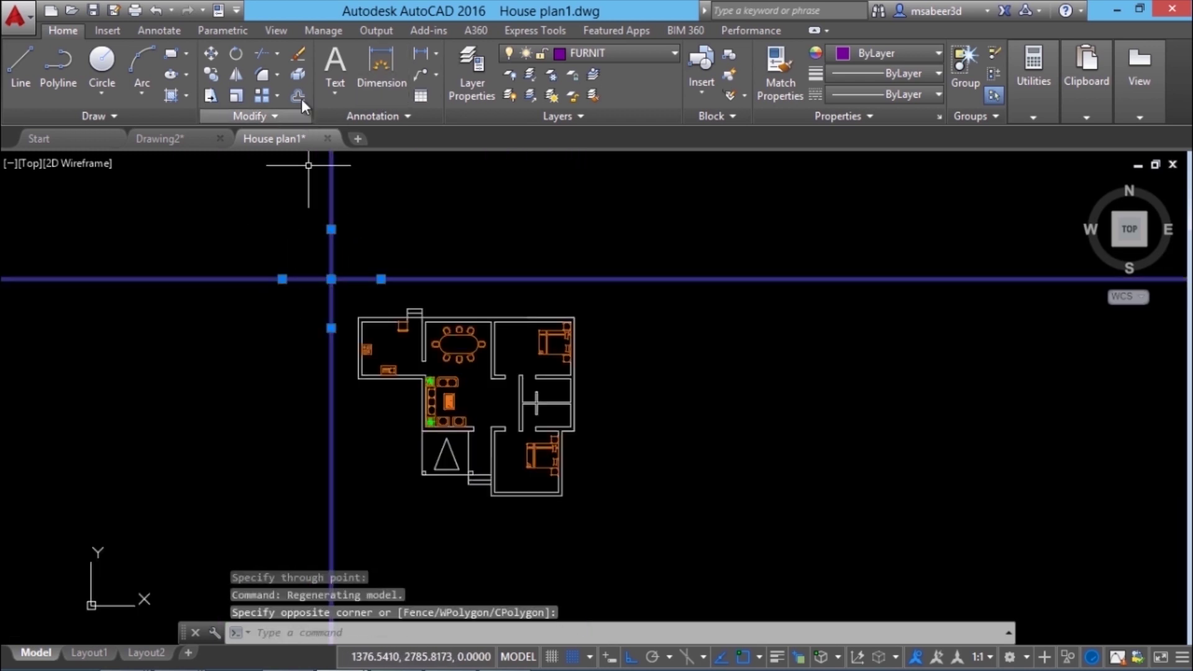
{"action": "left_click", "coordinate": [299, 53]}
- Draw two vertical rays upward, from the plan's right outer wall corner and from the lower bedroom's bottom-right corner
{"action": "middle_click_drag", "start_coordinate": [458, 267], "coordinate": [465, 354]}
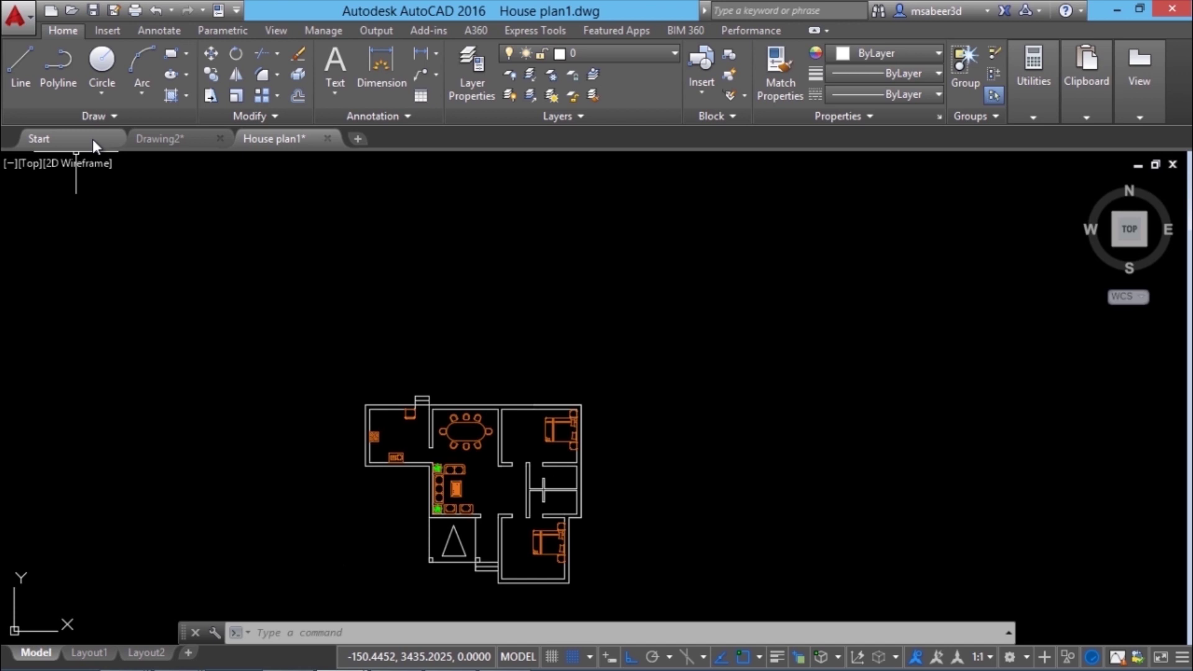
{"action": "left_click", "coordinate": [114, 117]}
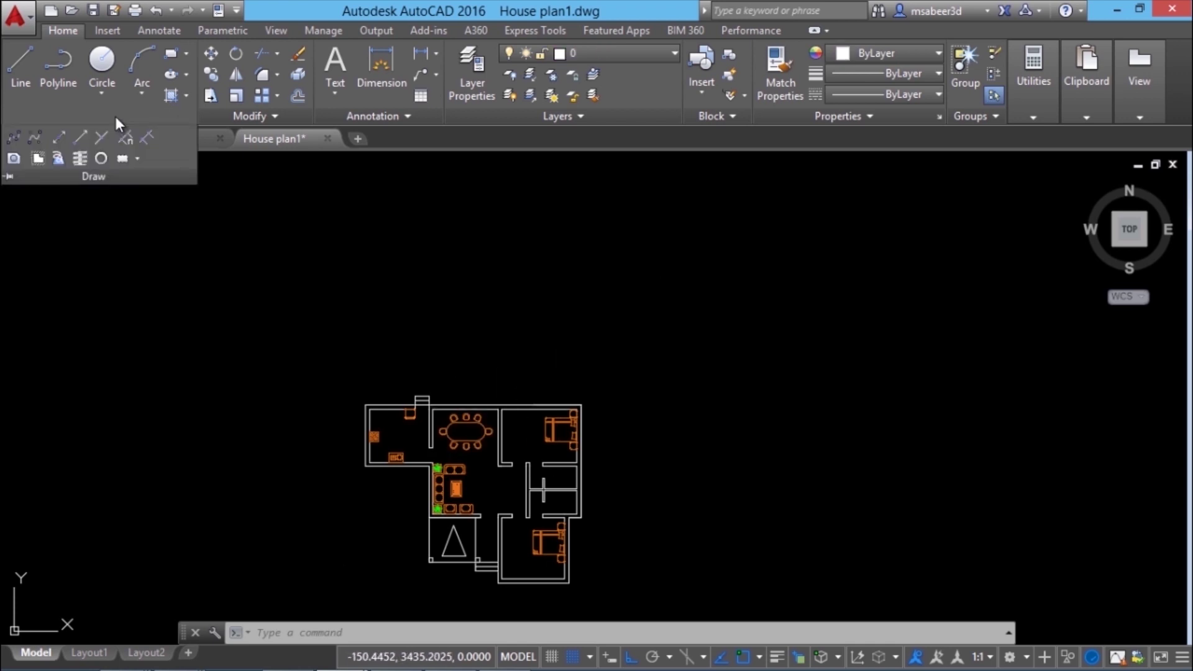
{"action": "left_click", "coordinate": [85, 137]}
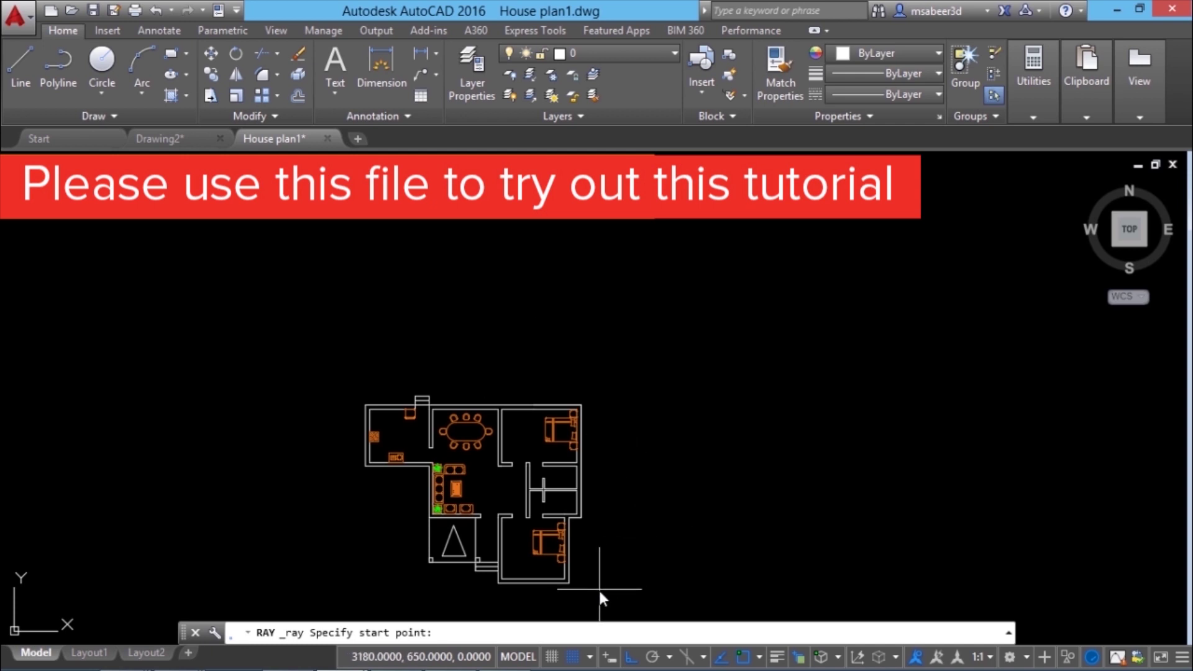
{"action": "left_click", "coordinate": [586, 527]}
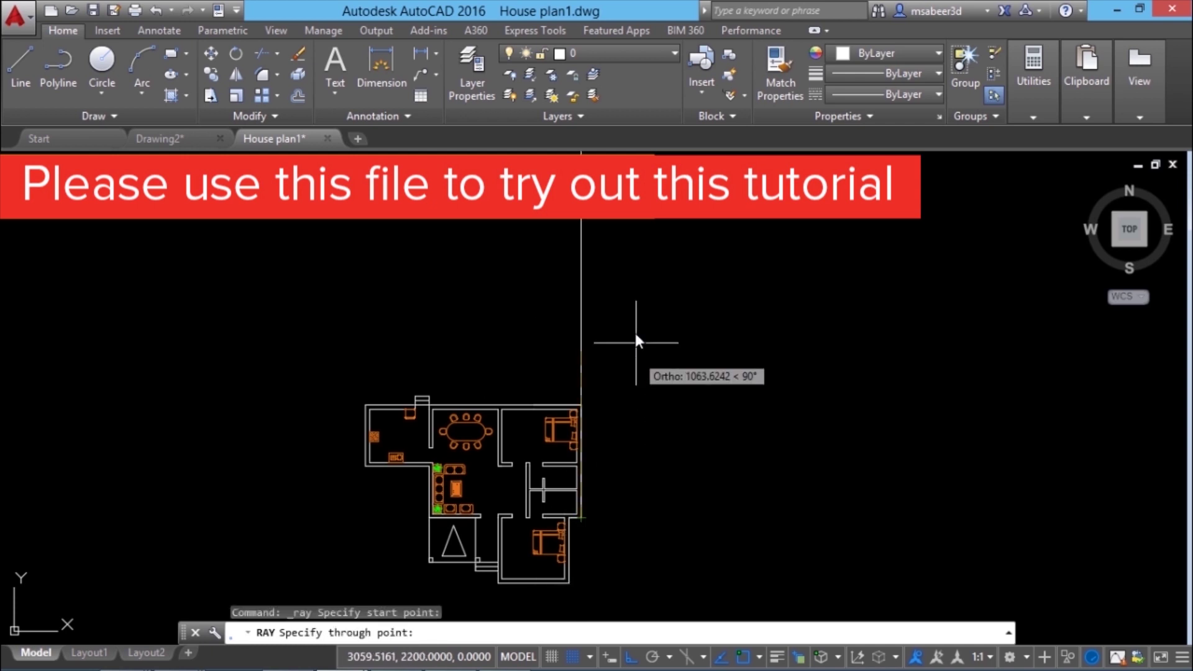
{"action": "left_click", "coordinate": [684, 243]}
{"action": "key", "text": "Return"}
{"action": "key", "text": "Return"}
{"action": "left_click", "coordinate": [570, 589]}
{"action": "left_click", "coordinate": [551, 254]}
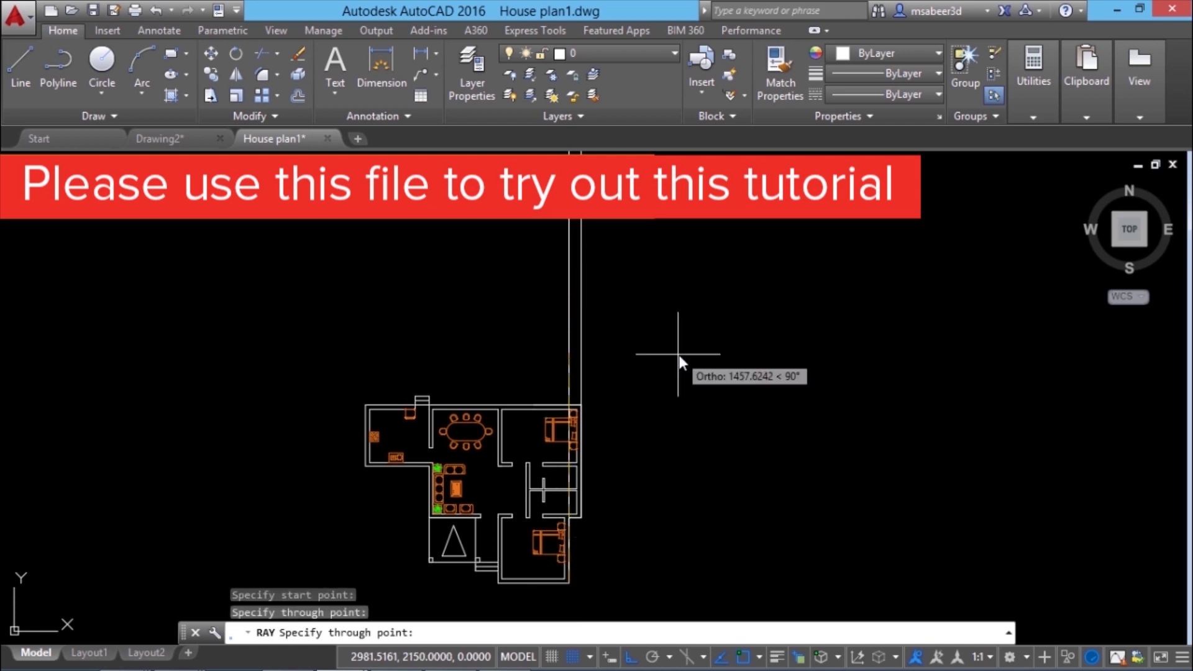
- Draw a vertical ray upward from the lower bedroom's bottom-left outer corner
{"action": "key", "text": "Return"}
{"action": "key", "text": "Return"}
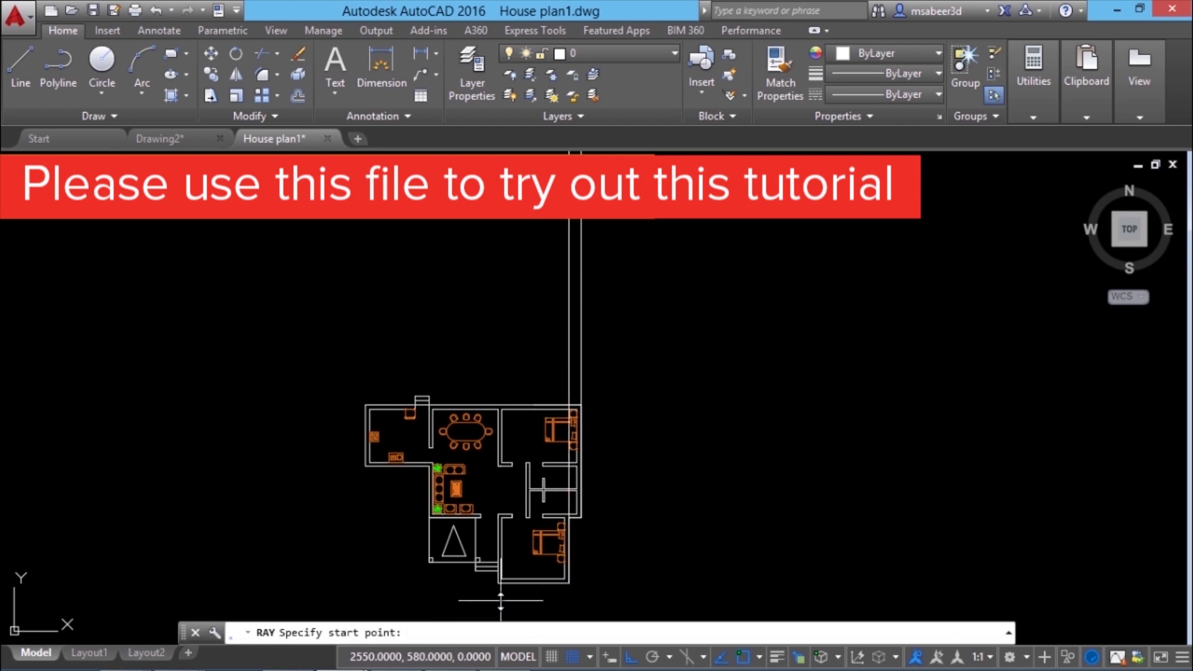
{"action": "left_click", "coordinate": [498, 585]}
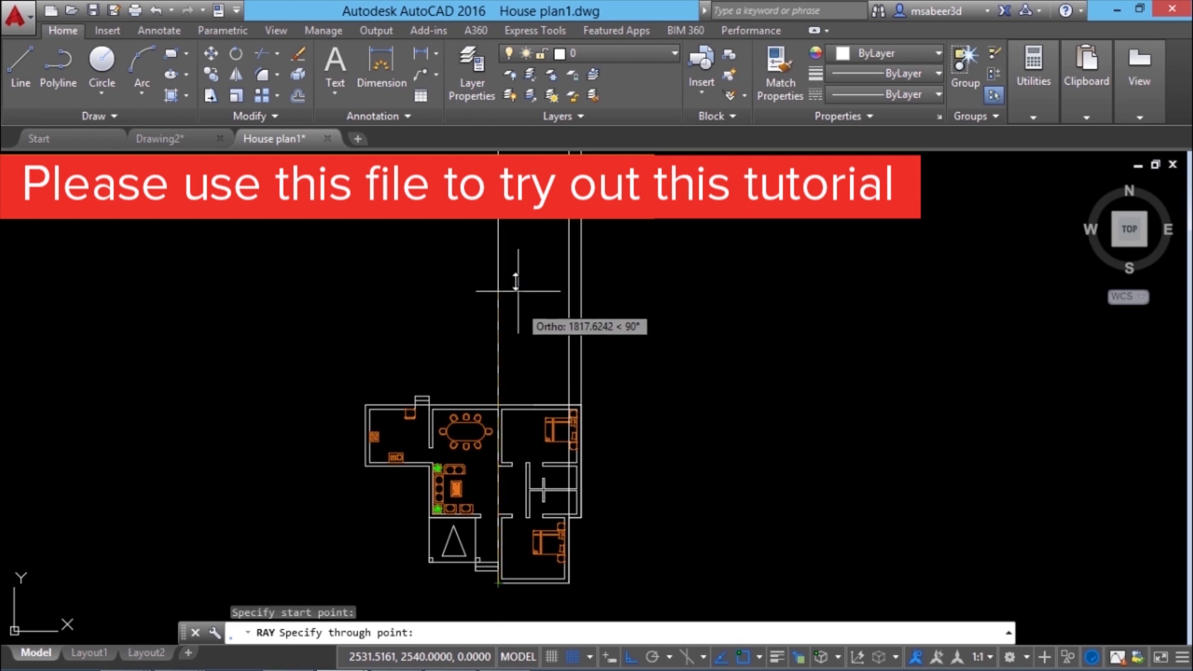
{"action": "left_click", "coordinate": [498, 267]}
{"action": "key", "text": "Return"}
{"action": "key", "text": "Return"}
{"action": "key", "text": "Escape"}
- Draw two more vertical rays upward, from the porch's lower-left corner and from the kitchen's lower-left outer corner
{"action": "key", "text": "Return"}
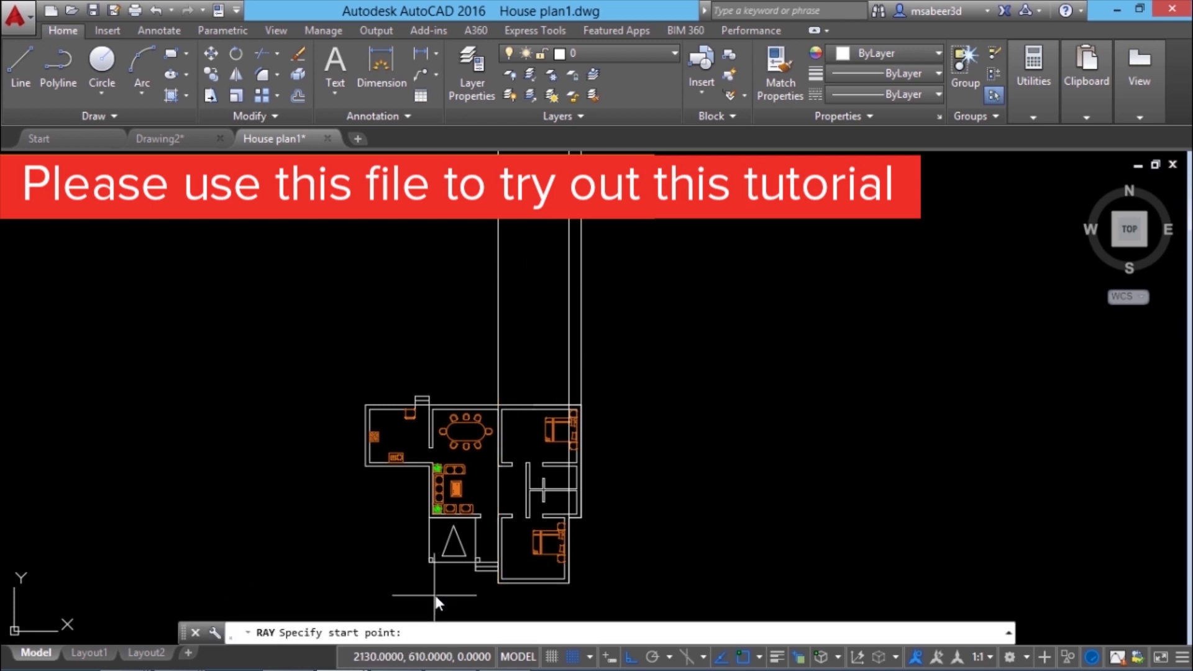
{"action": "left_click", "coordinate": [430, 561]}
{"action": "left_click", "coordinate": [461, 224]}
{"action": "key", "text": "Return"}
{"action": "key", "text": "Return"}
{"action": "left_click", "coordinate": [366, 466]}
{"action": "left_click", "coordinate": [376, 261]}
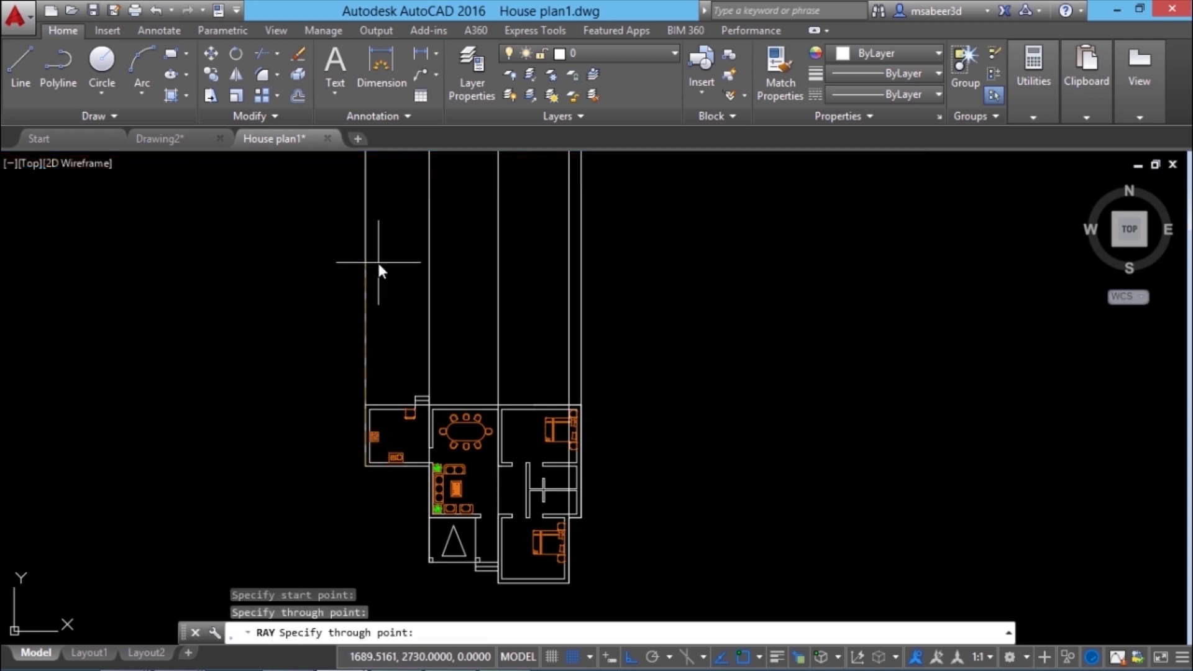
{"action": "key", "text": "Return"}
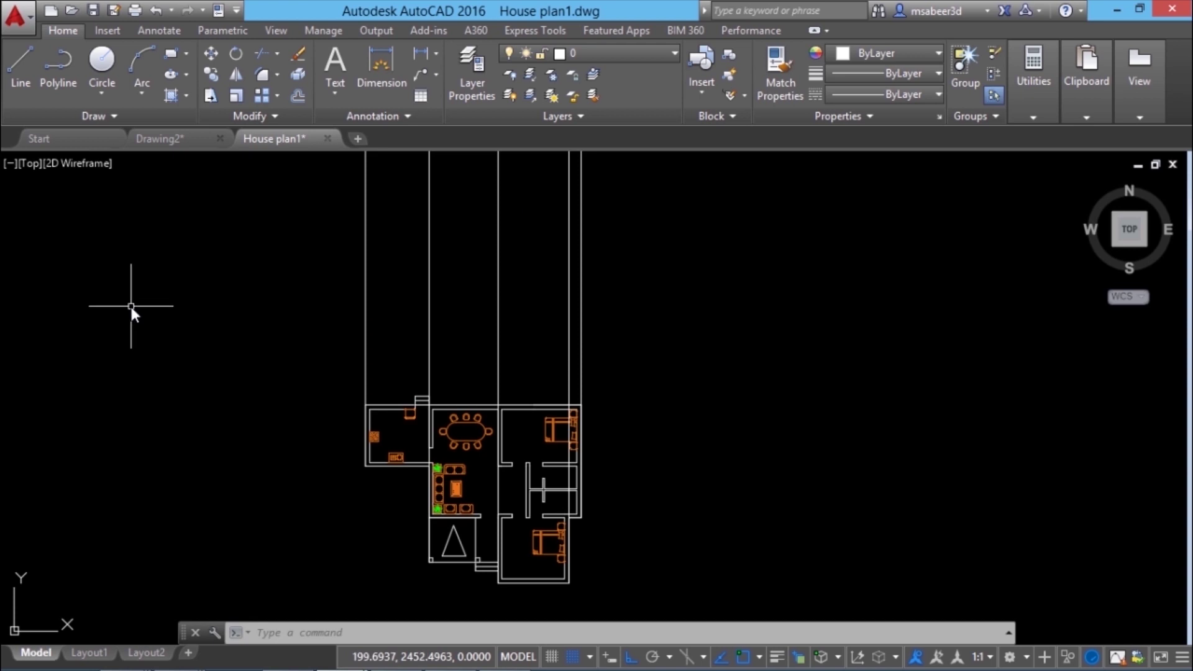
- Draw a horizontal construction line above the plan, starting at a Nearest snap point on the leftmost ray
{"action": "left_click", "coordinate": [112, 117]}
{"action": "left_click", "coordinate": [57, 139]}
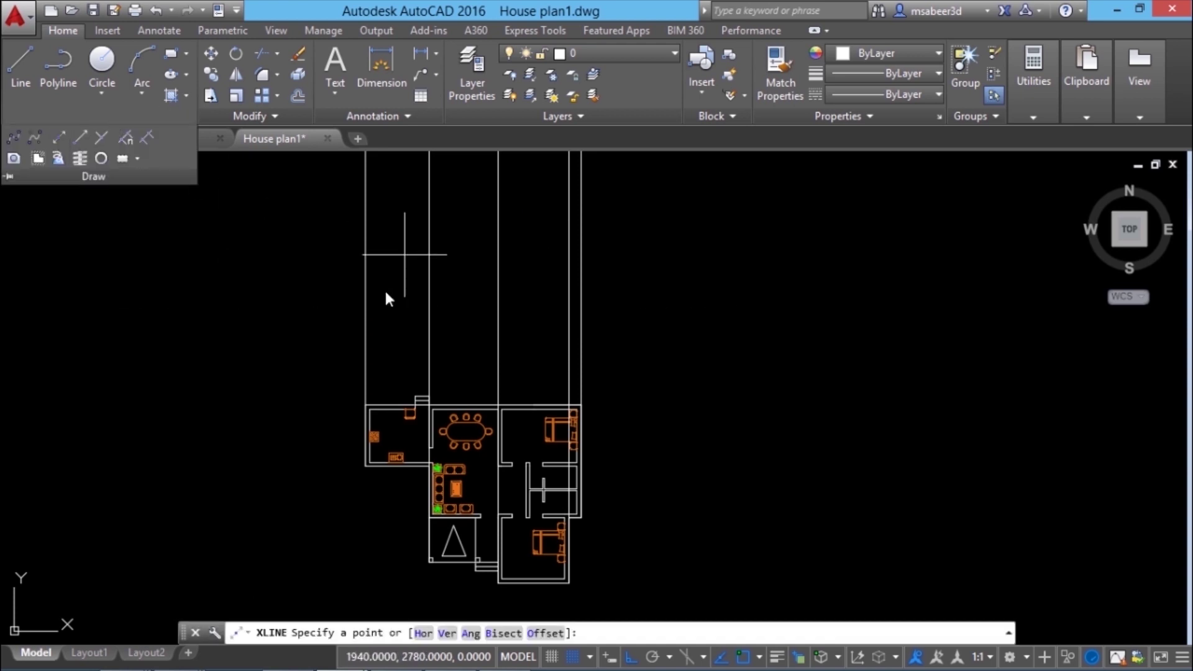
{"action": "right_click", "coordinate": [363, 319], "text": "shift"}
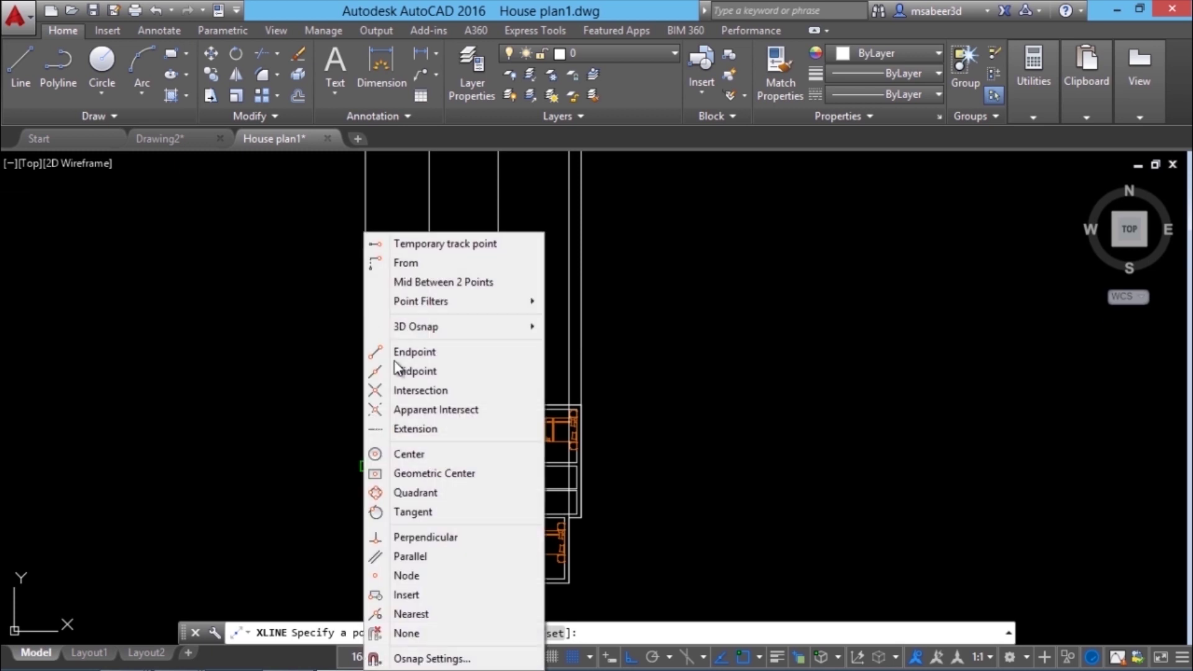
{"action": "left_click", "coordinate": [430, 615]}
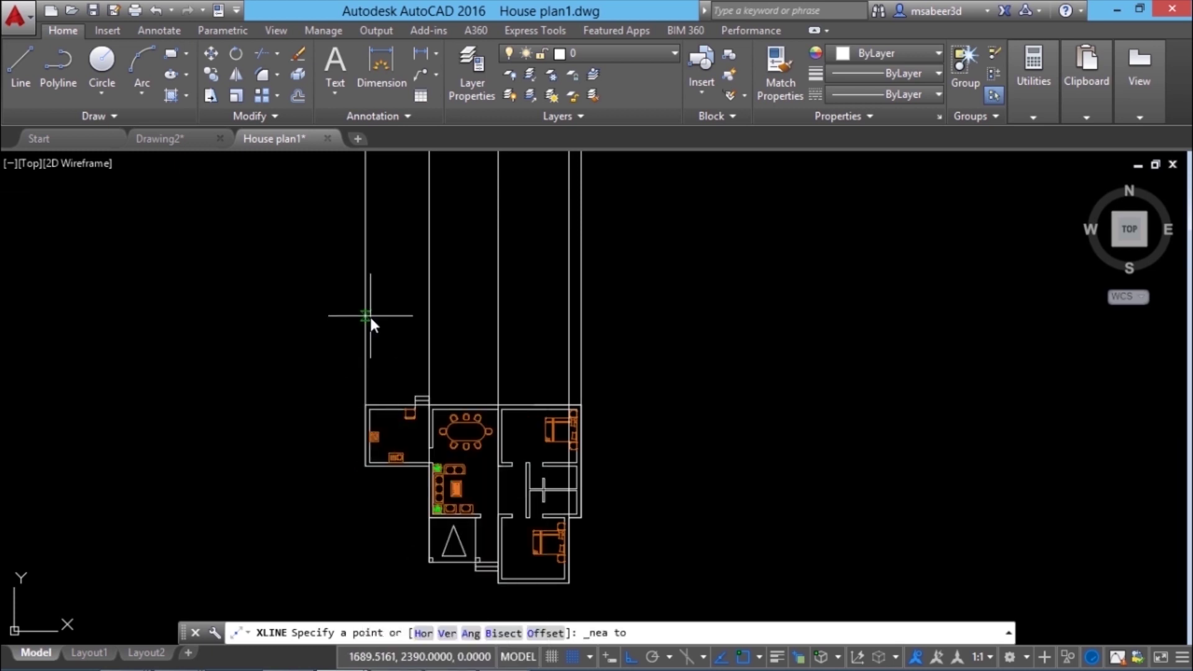
{"action": "left_click", "coordinate": [369, 314]}
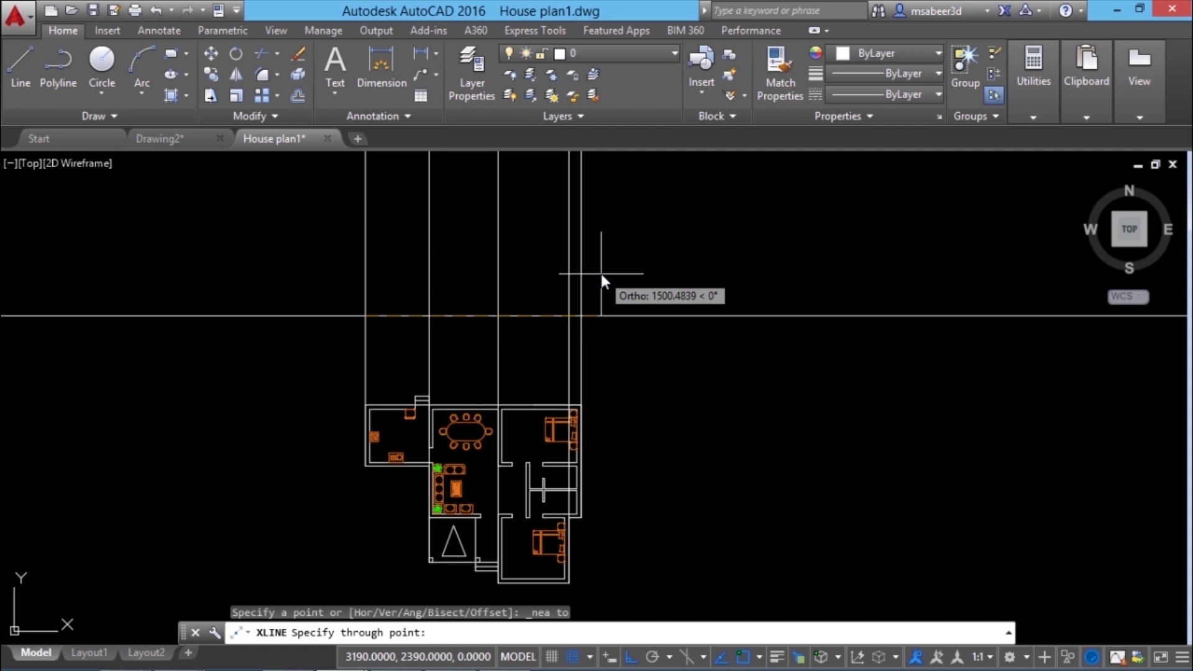
{"action": "left_click", "coordinate": [669, 274]}
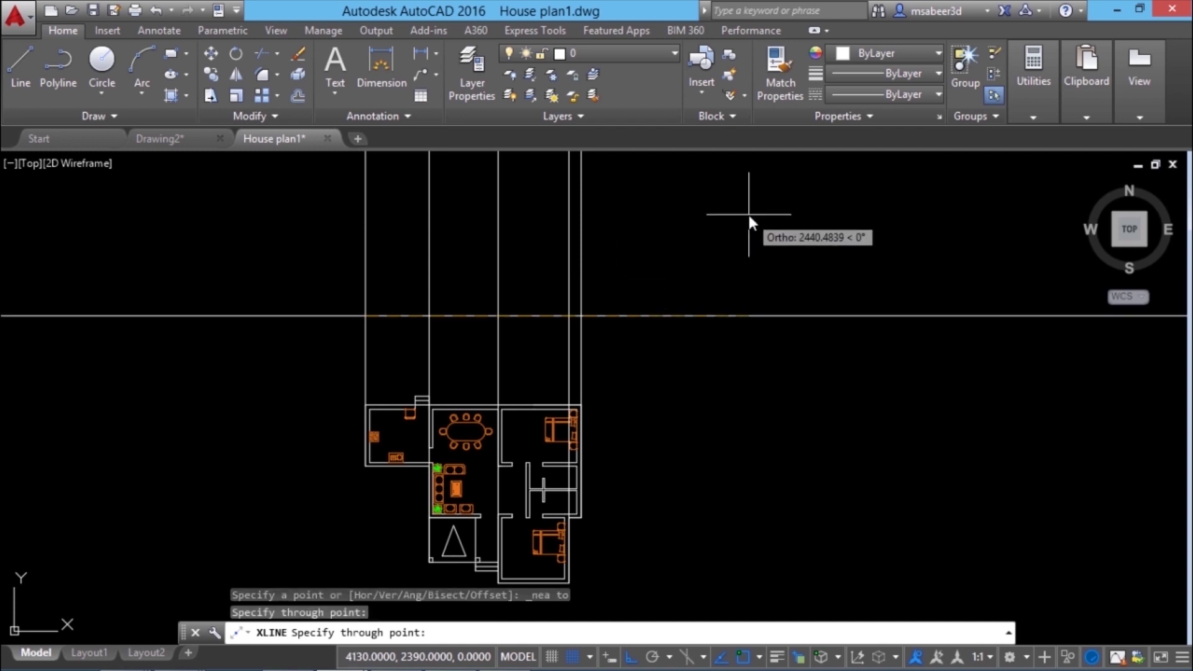
{"action": "key", "text": "Return"}
{"action": "key", "text": "Escape"}
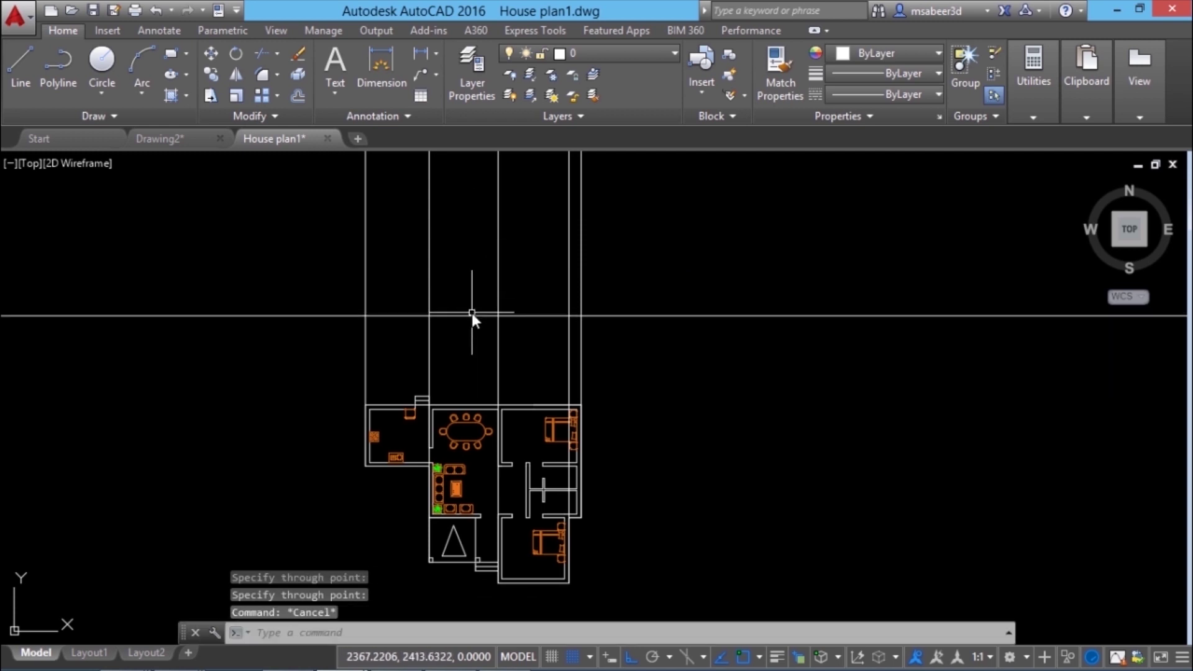
- Copy the horizontal construction line straight up at distances of 60, 360 and 450 from the original
{"action": "left_click", "coordinate": [207, 80]}
{"action": "left_click", "coordinate": [459, 315]}
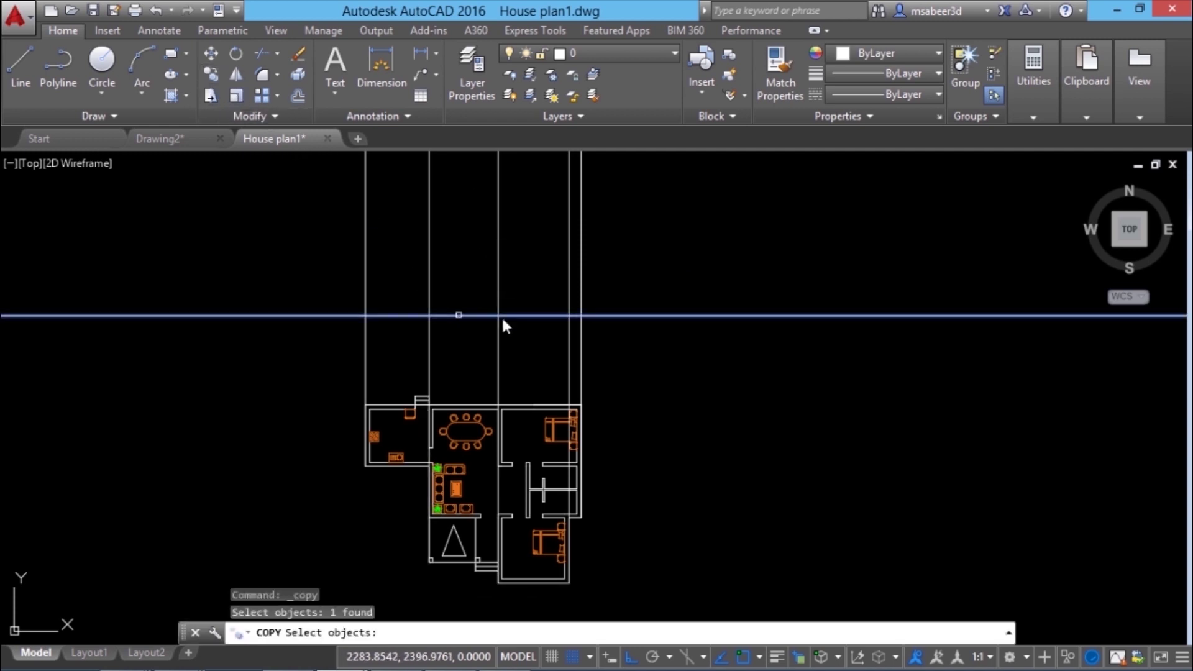
{"action": "key", "text": "Return"}
{"action": "left_click", "coordinate": [646, 377]}
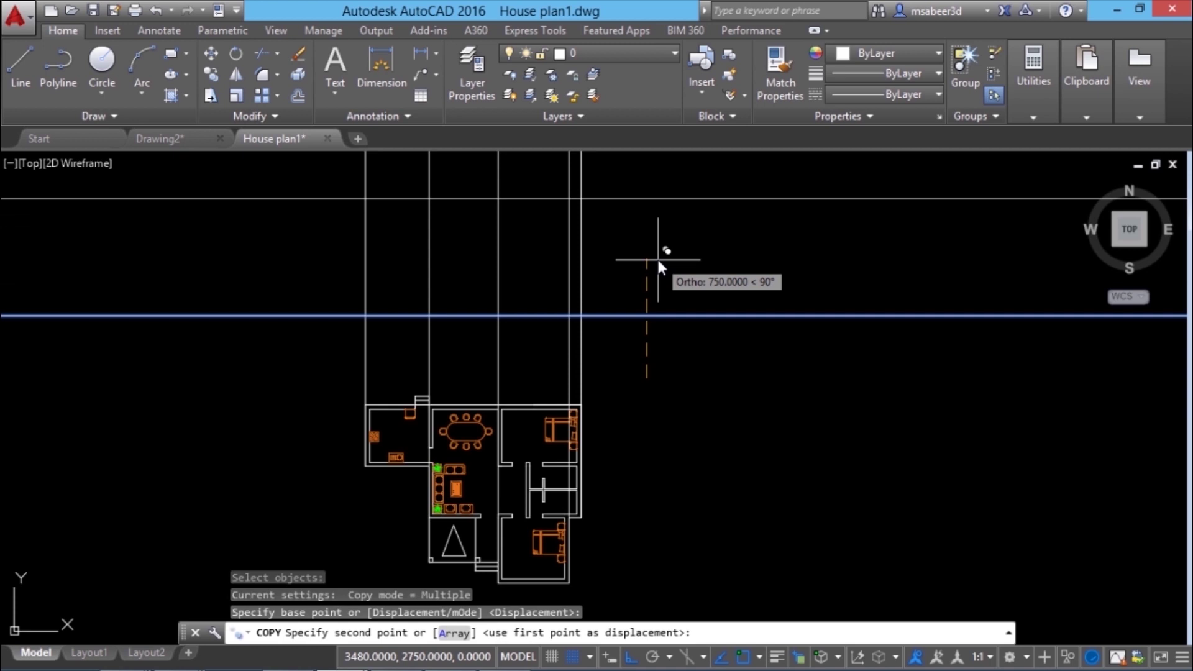
{"action": "type", "text": "60"}
{"action": "key", "text": "Return"}
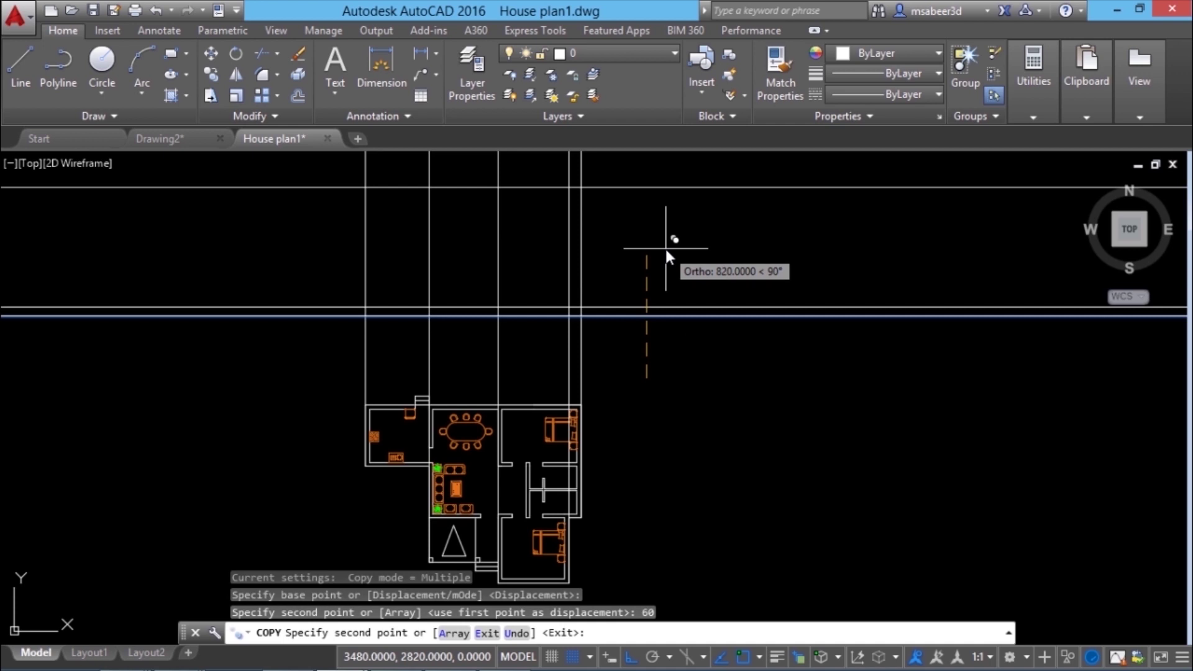
{"action": "type", "text": "360"}
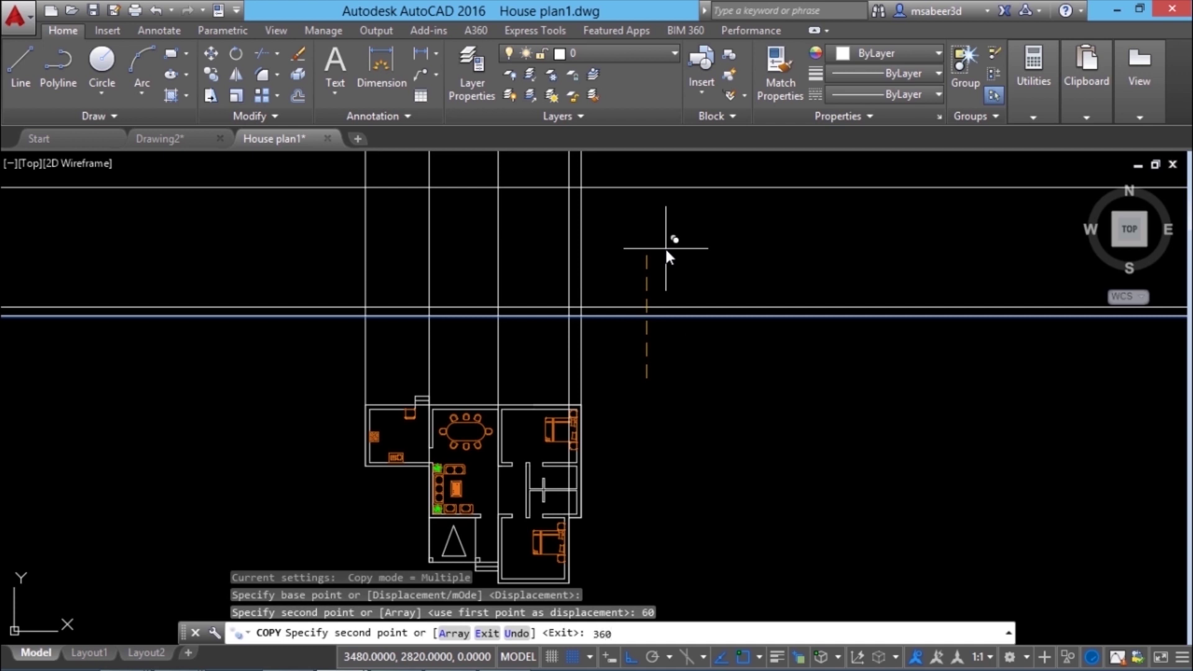
{"action": "key", "text": "Return"}
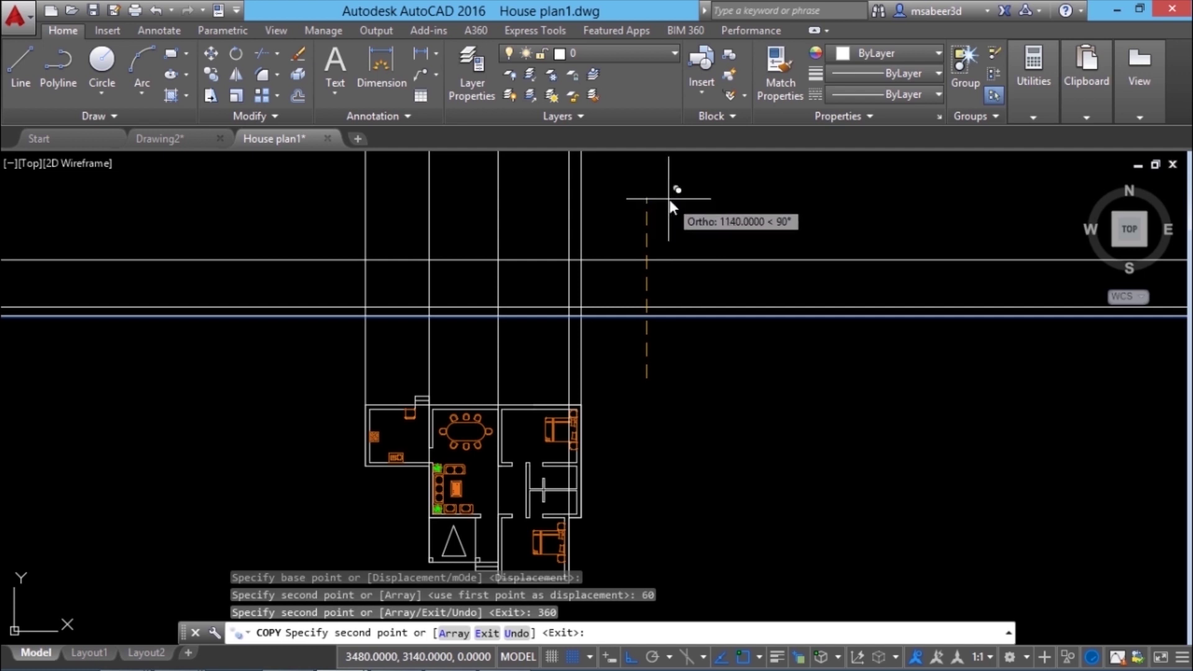
{"action": "type", "text": "450"}
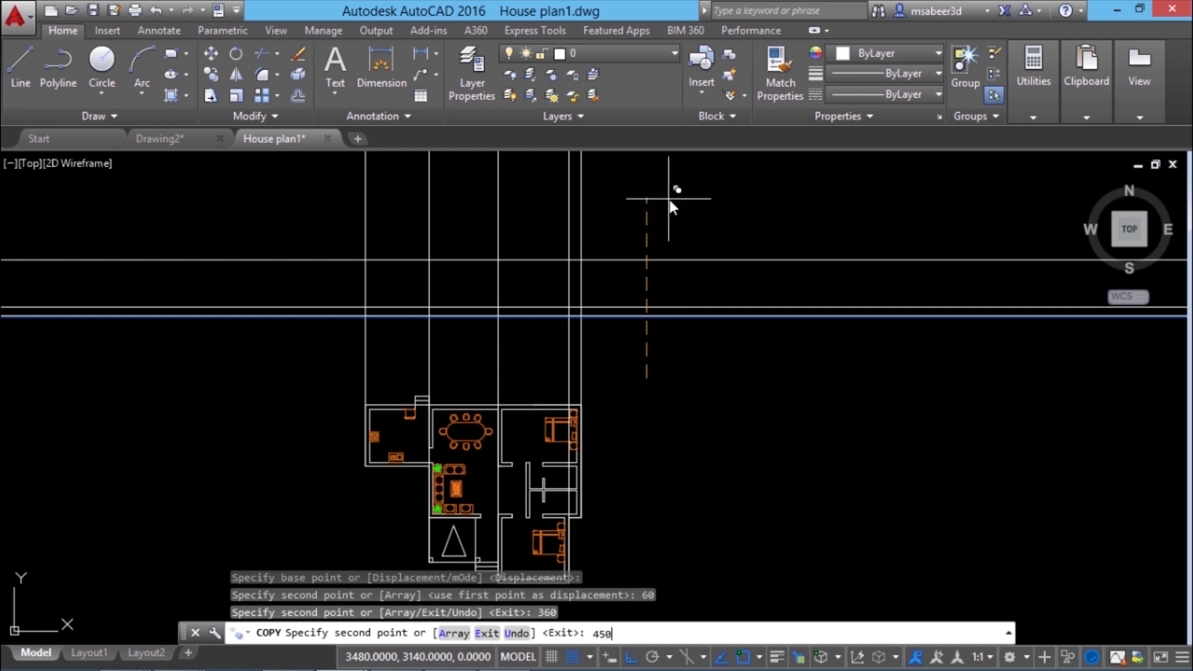
{"action": "key", "text": "Return"}
{"action": "key", "text": "Escape"}
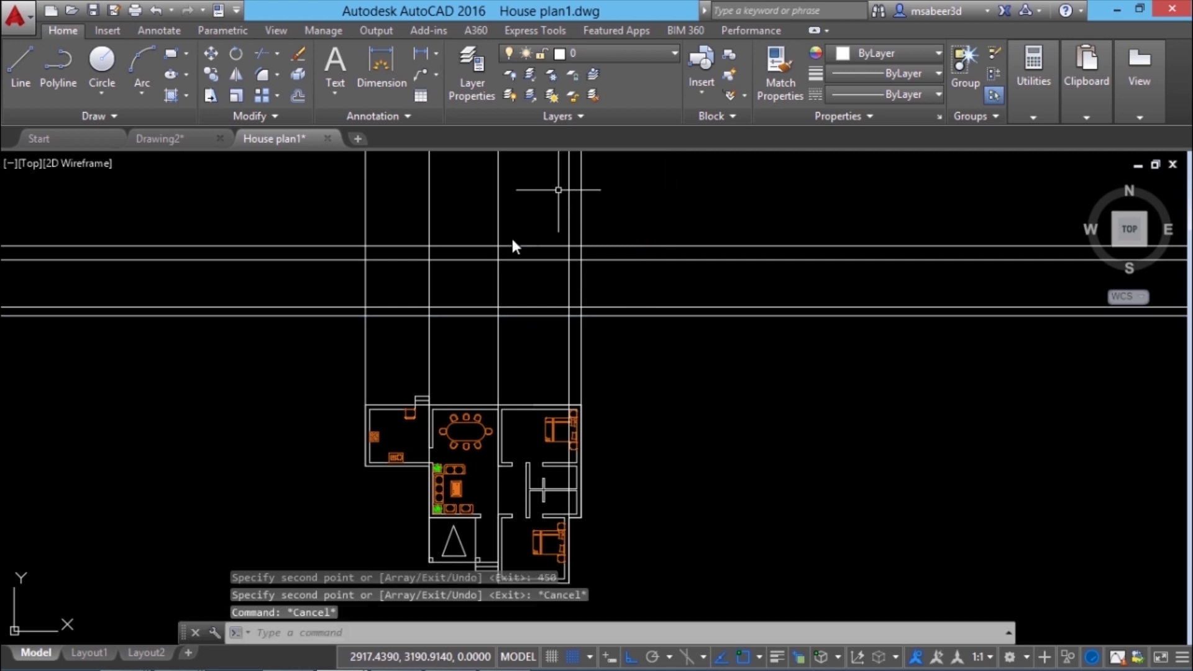
- Trim the rays and construction lines outside the elevation grid above the plan, using all objects as cutting edges and a fence around the grid
{"action": "scroll", "coordinate": [521, 269], "scroll_direction": "up", "scroll_amount": 4}
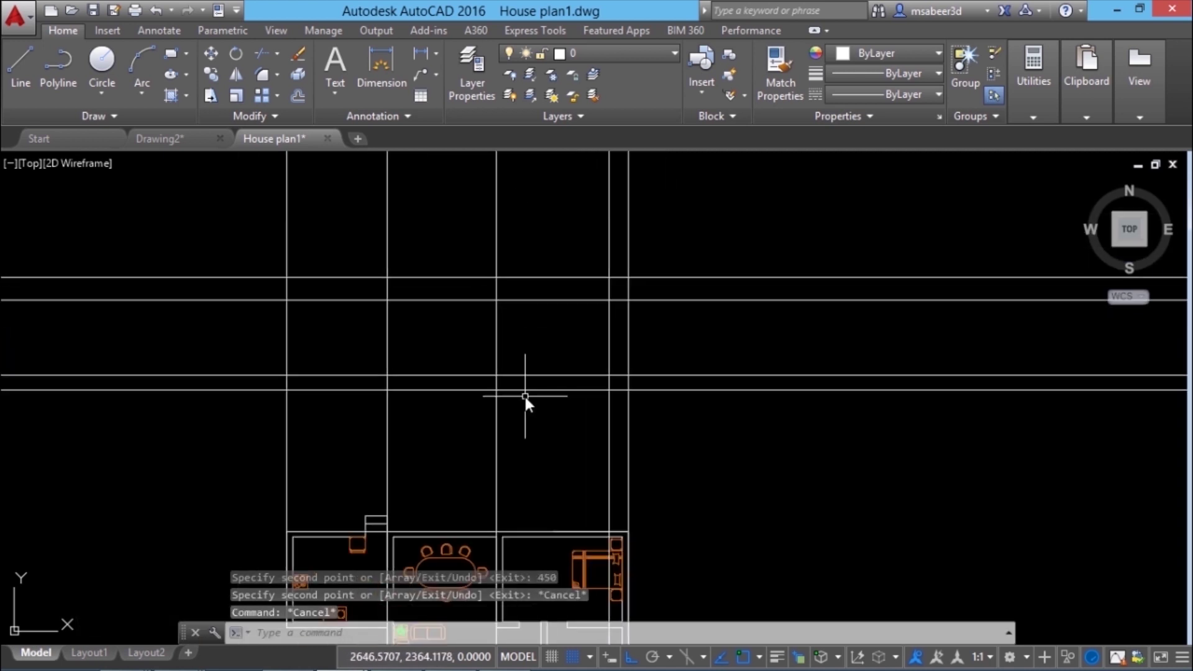
{"action": "scroll", "coordinate": [553, 450], "scroll_direction": "down", "scroll_amount": 2}
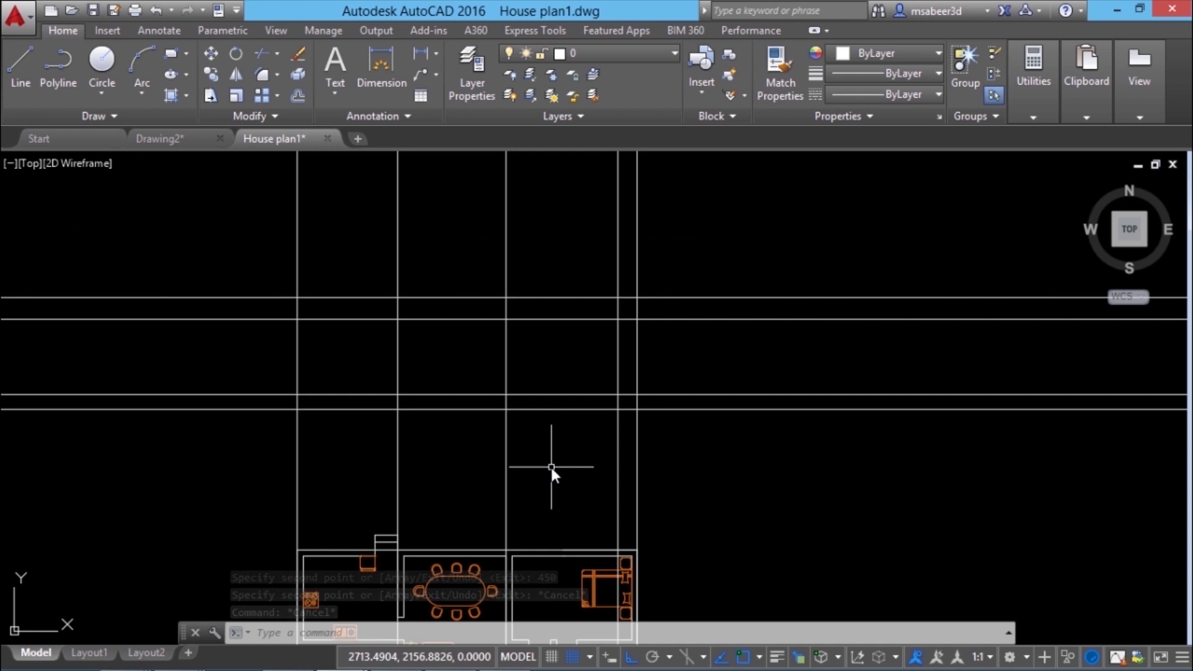
{"action": "left_click", "coordinate": [278, 54]}
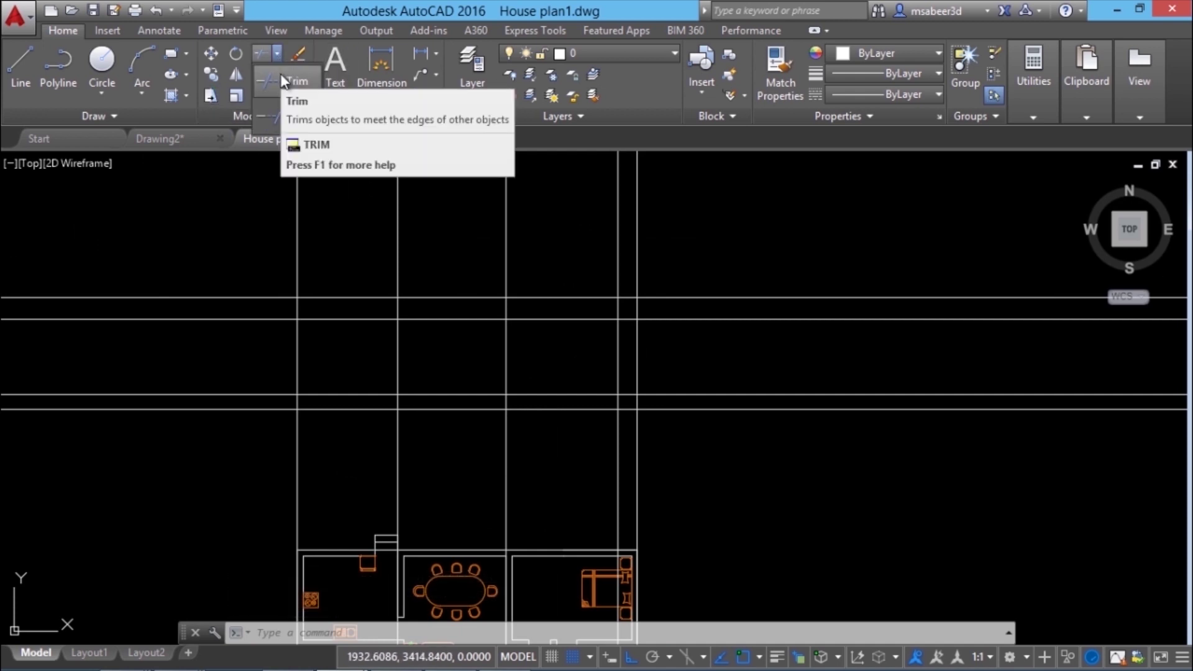
{"action": "left_click", "coordinate": [281, 73]}
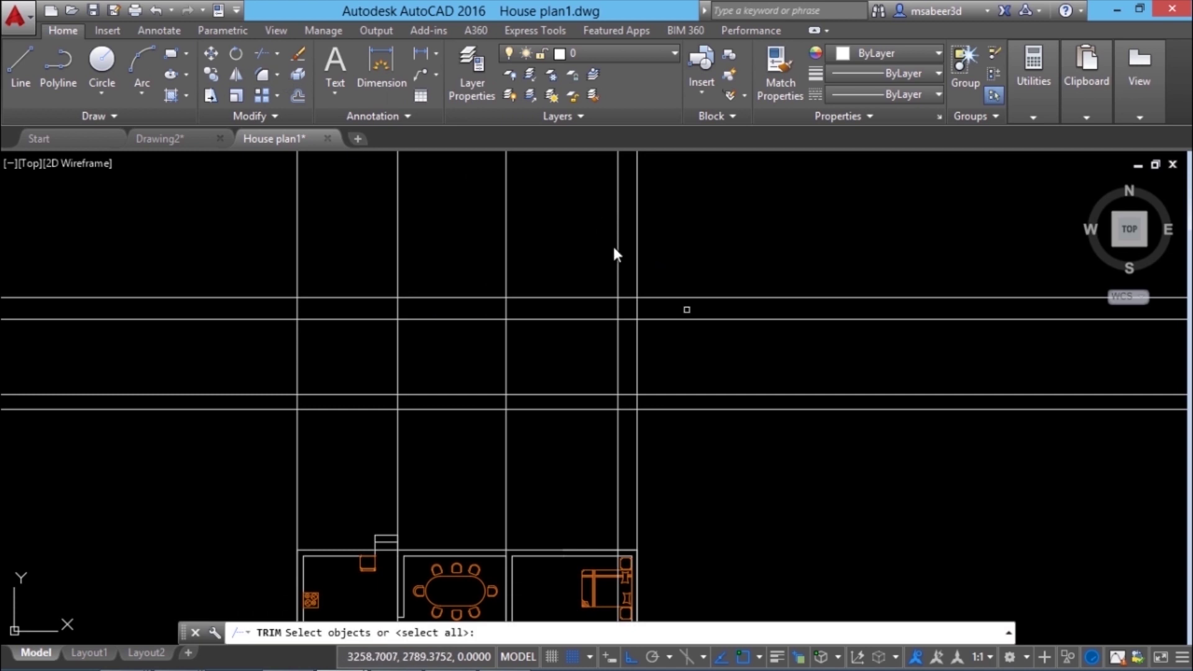
{"action": "key", "text": "Return"}
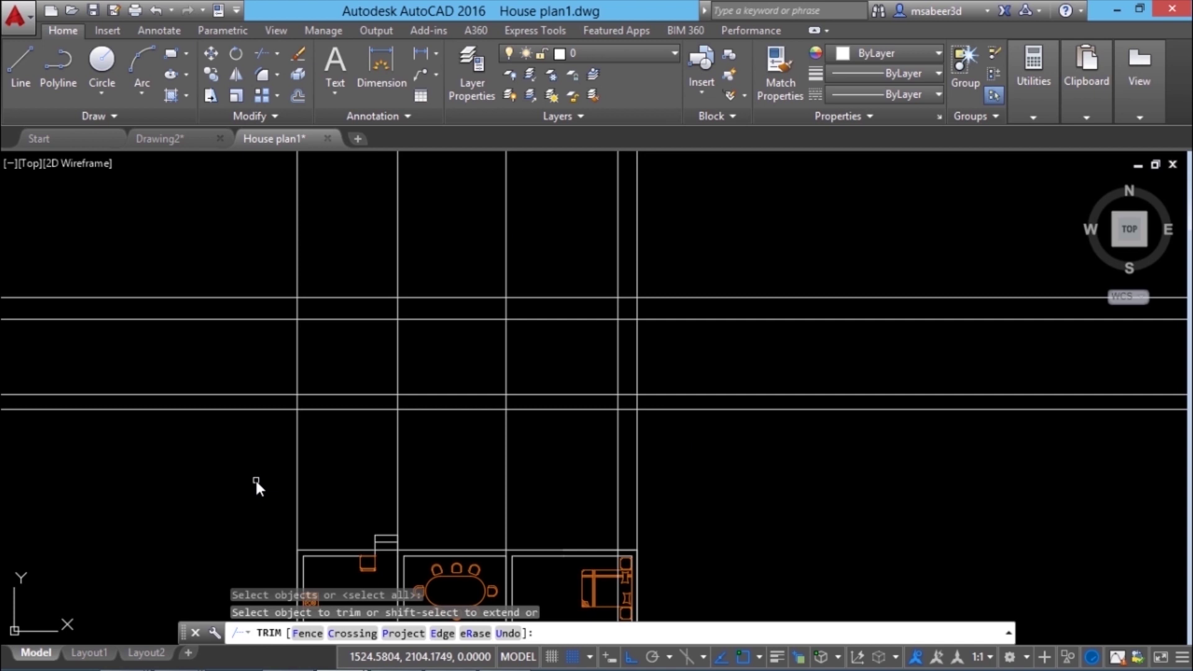
{"action": "left_click", "coordinate": [311, 596]}
{"action": "left_click", "coordinate": [298, 636]}
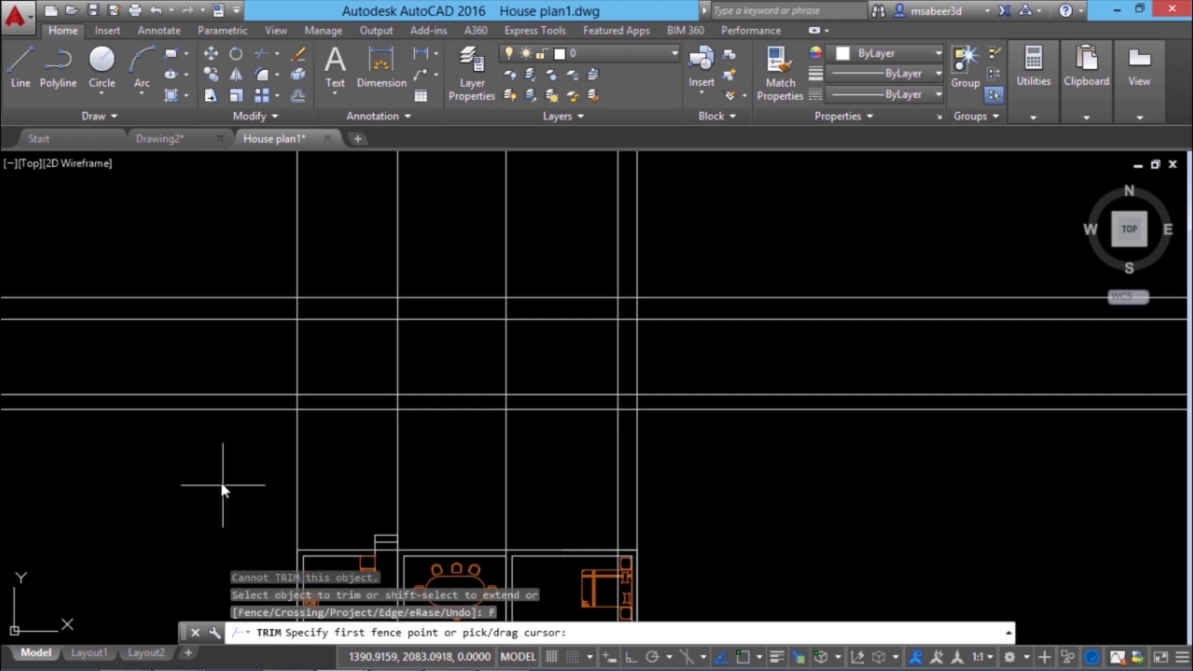
{"action": "left_click", "coordinate": [217, 474]}
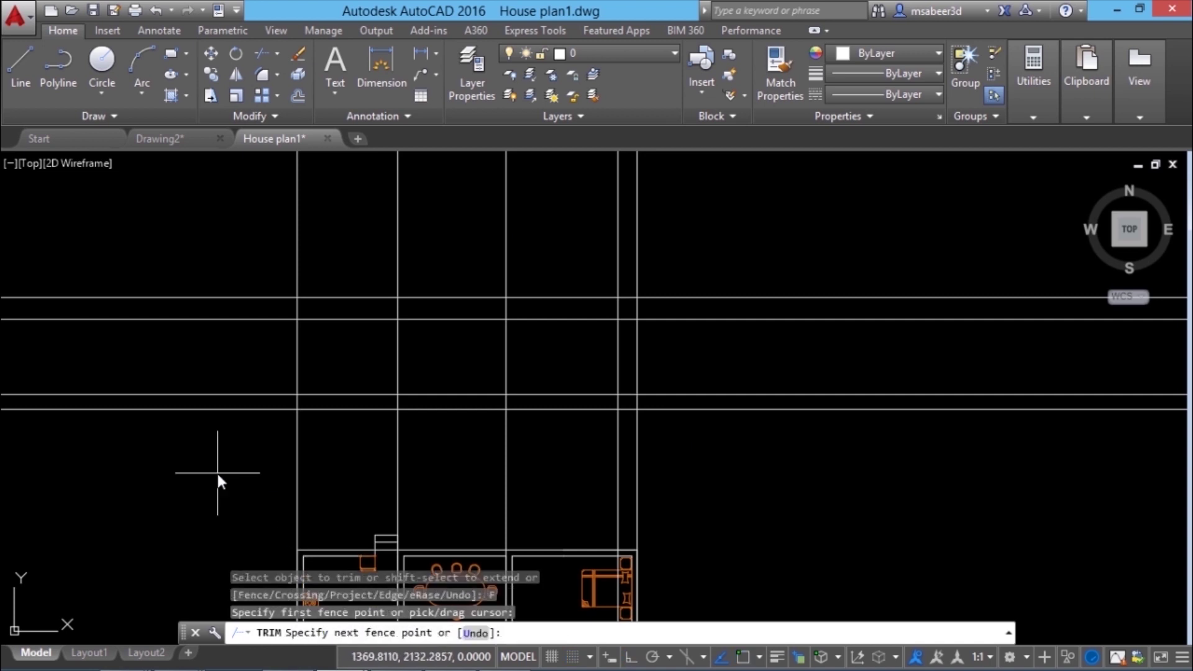
{"action": "left_click", "coordinate": [710, 480]}
{"action": "left_click", "coordinate": [686, 227]}
{"action": "left_click", "coordinate": [209, 201]}
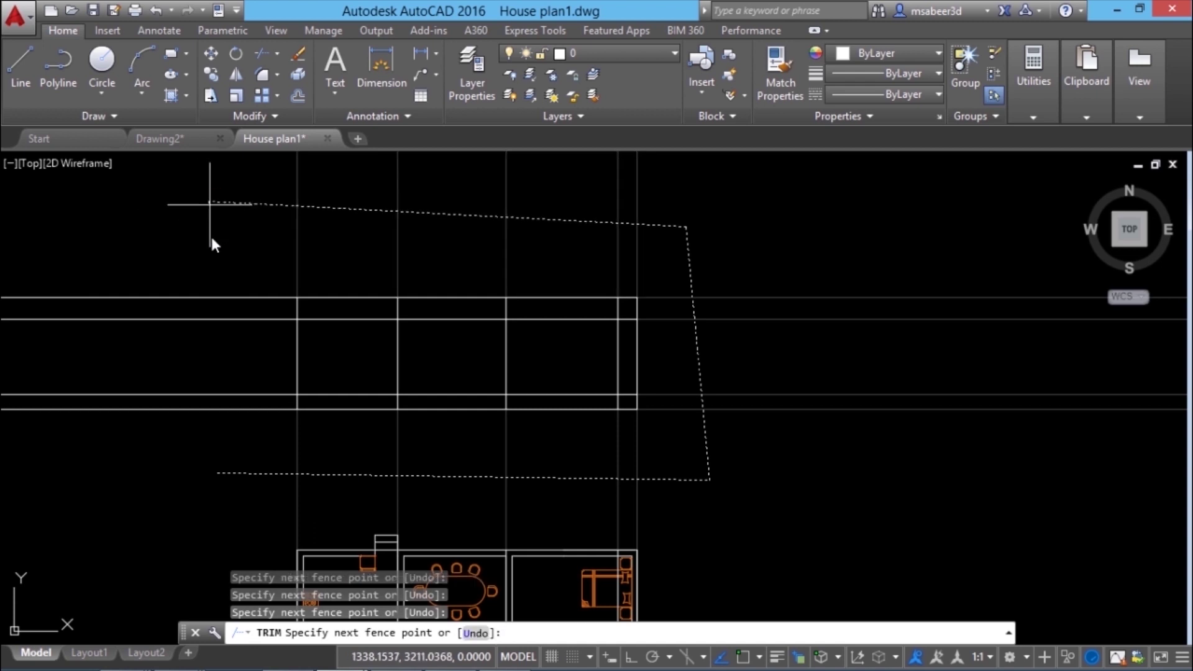
{"action": "left_click", "coordinate": [192, 488]}
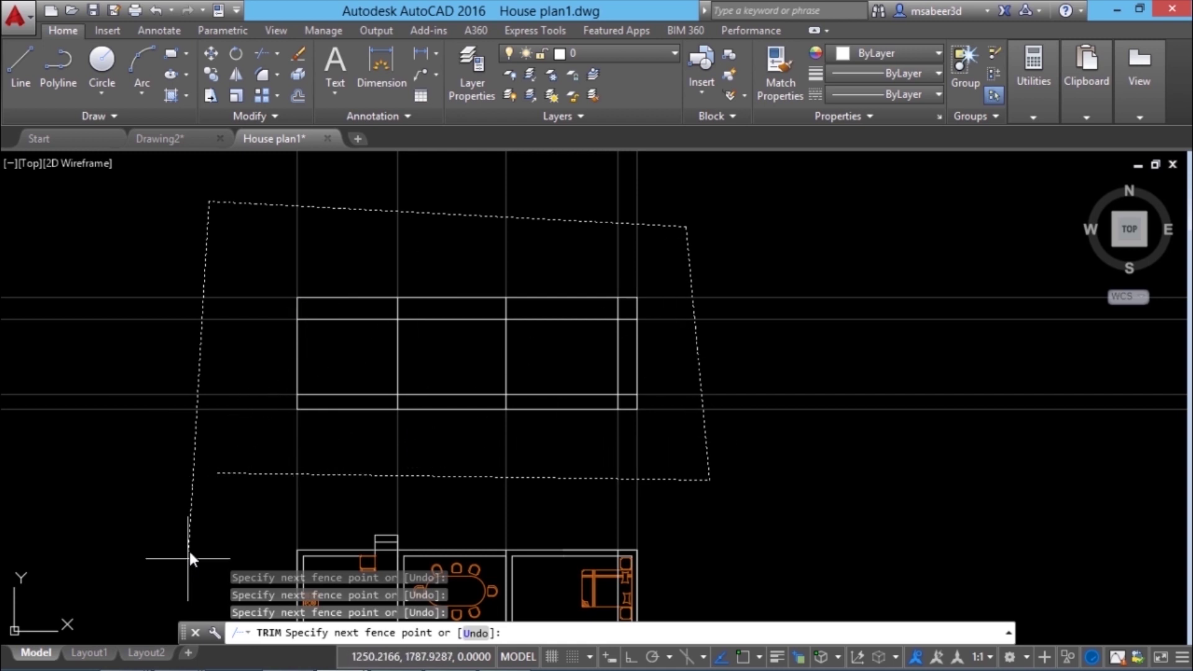
{"action": "key", "text": "Return"}
{"action": "key", "text": "Escape"}
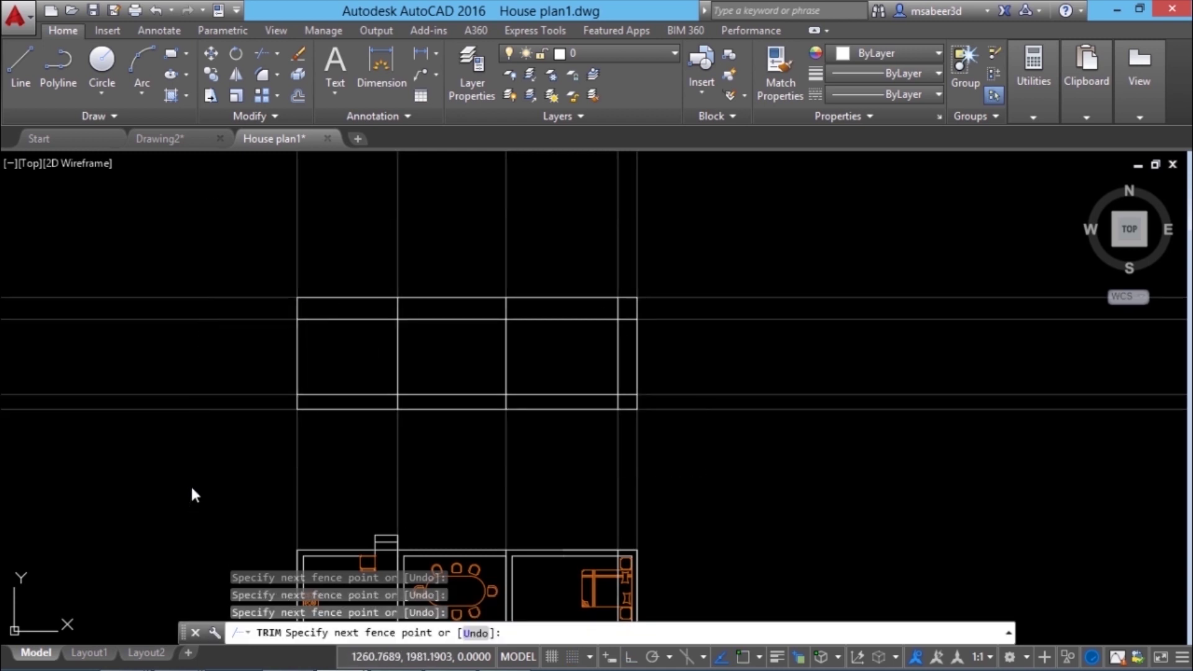
{"action": "key", "text": "Return"}
{"action": "key", "text": "Escape"}
{"action": "scroll", "coordinate": [564, 304], "scroll_direction": "down", "scroll_amount": 3}
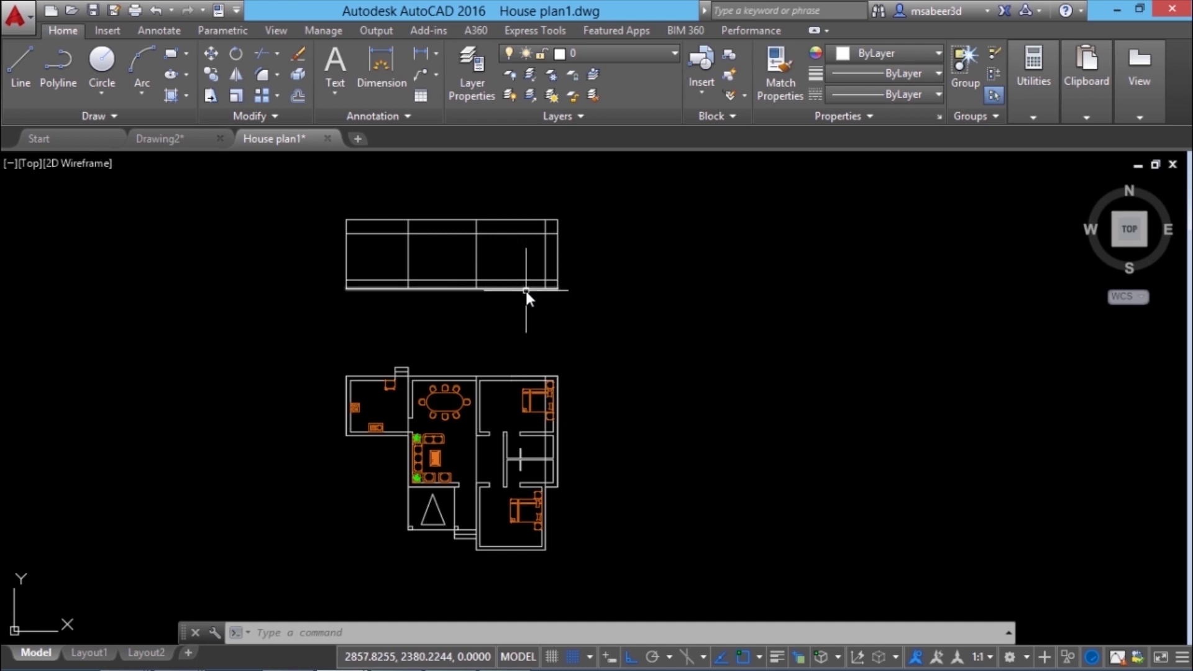
{"action": "left_click", "coordinate": [655, 378]}
{"action": "key", "text": "Escape"}
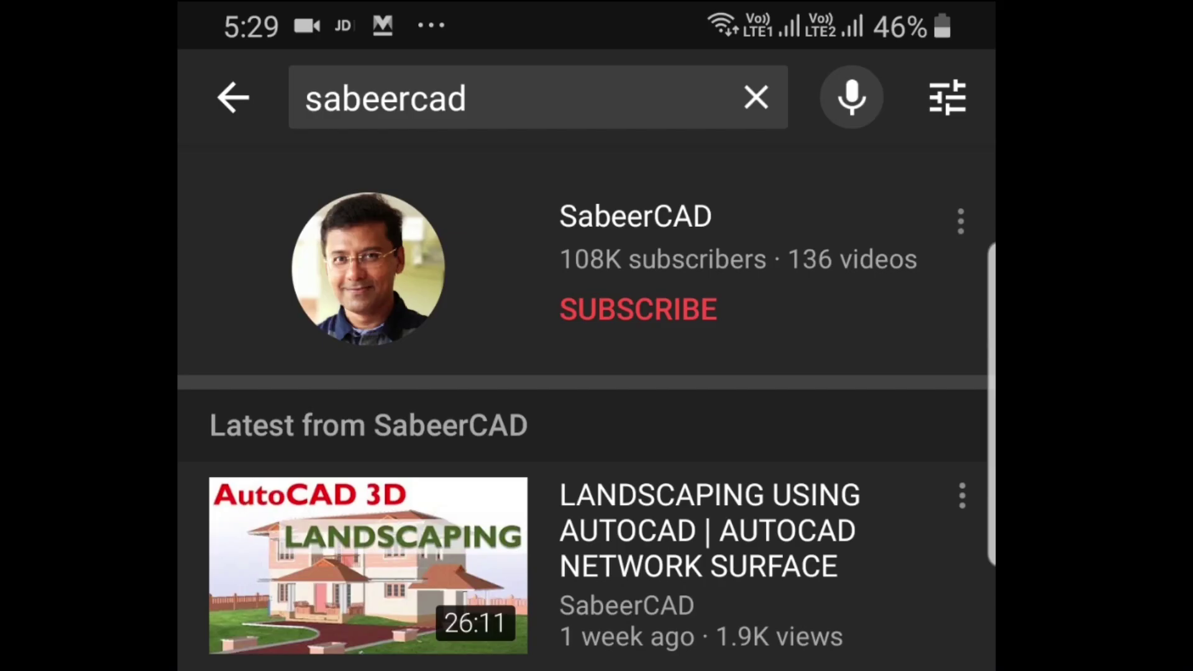
{"action": "left_click", "coordinate": [639, 308]}
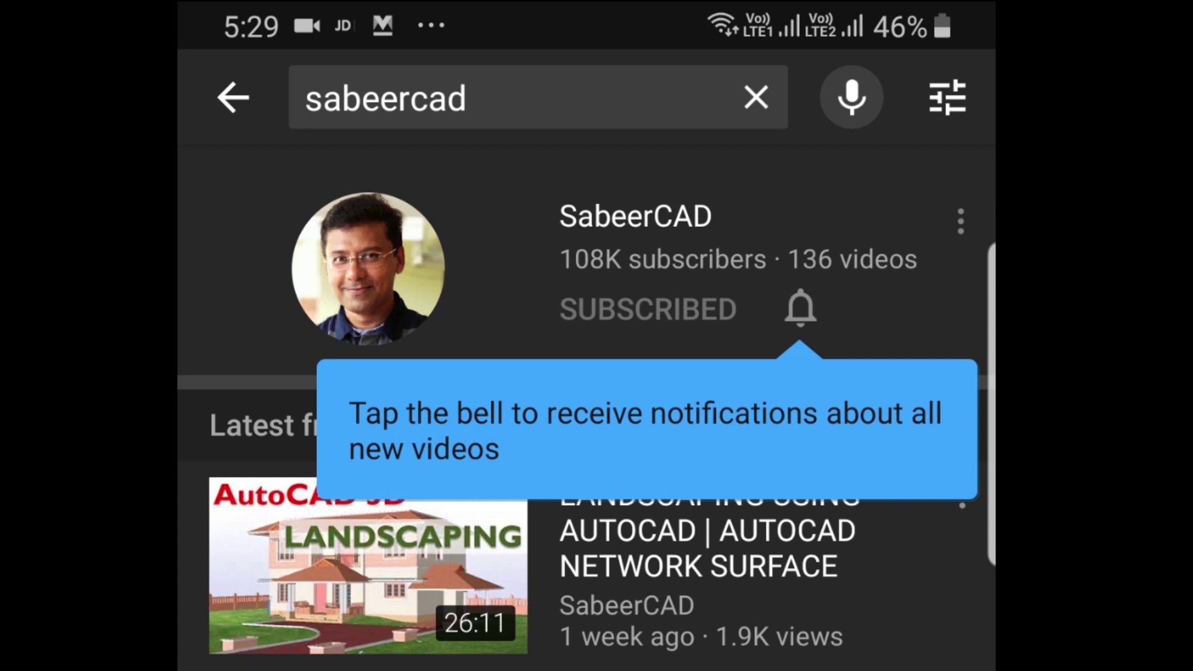
{"action": "left_click", "coordinate": [800, 307]}
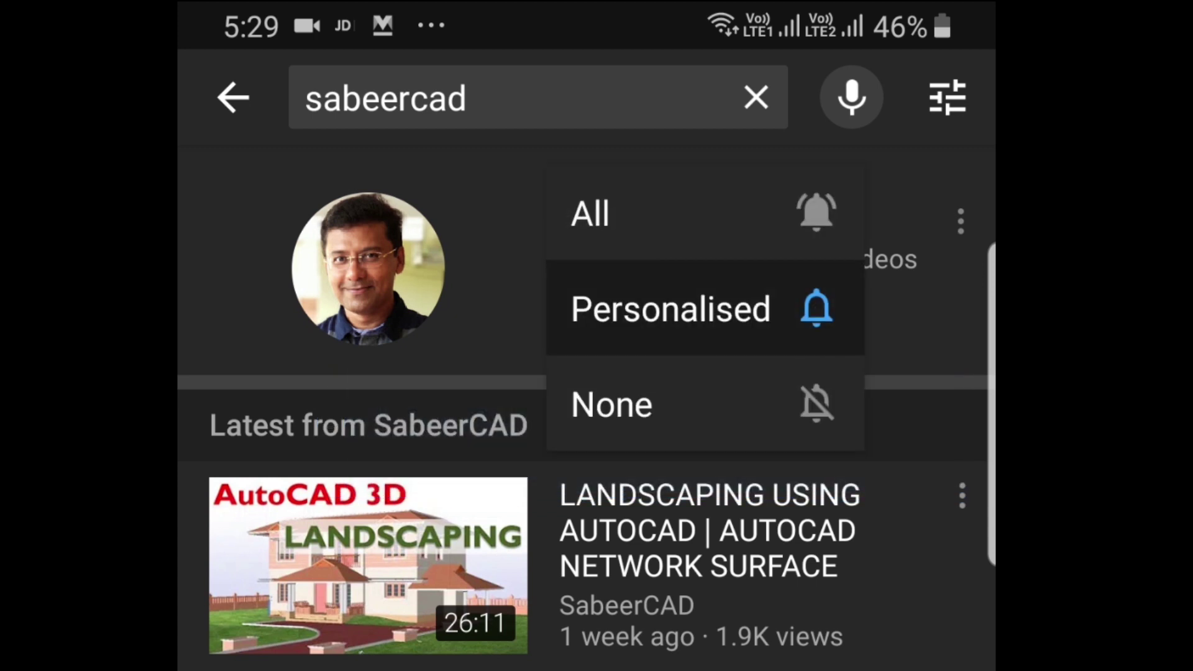